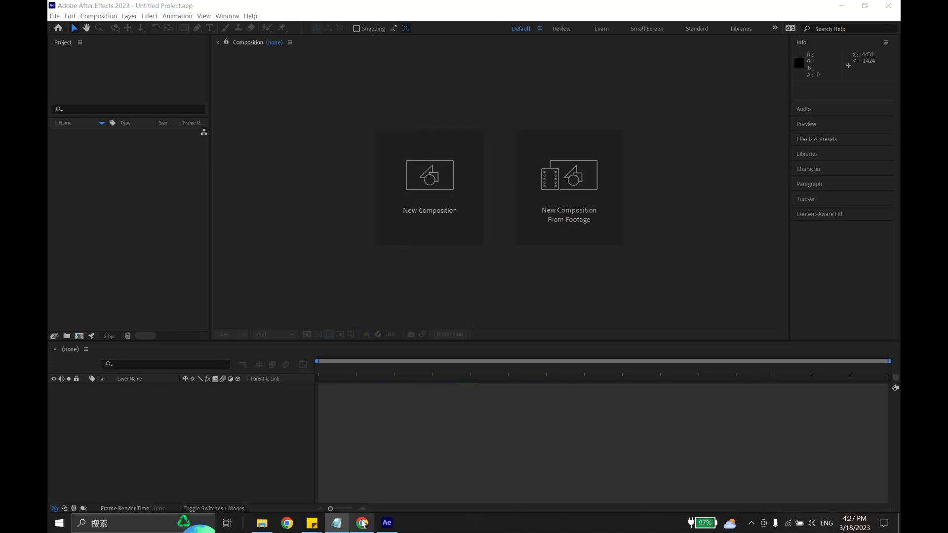
Step: Switch to the browser and watch the 2D versus 3D comparison in the "Ken Burns Effect, Now In 3D!" video
click(362, 523)
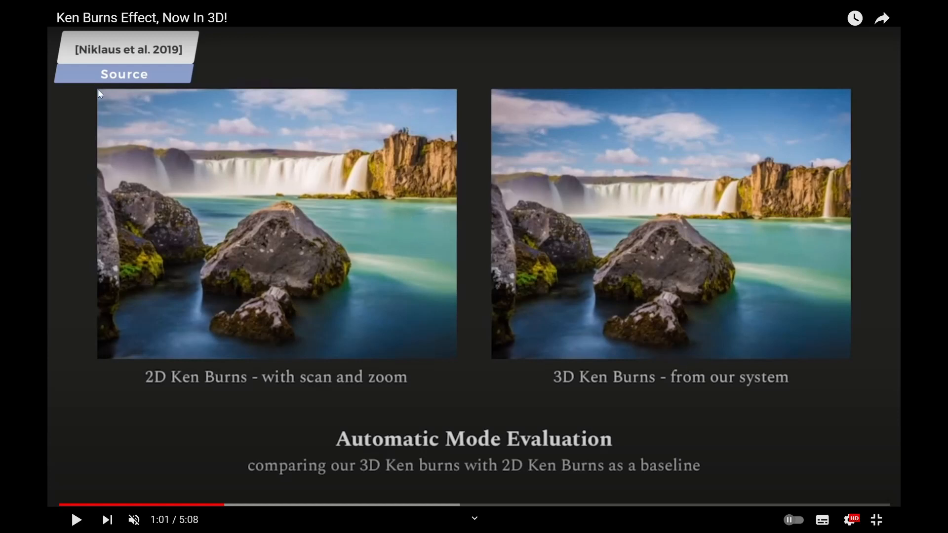
click(400, 345)
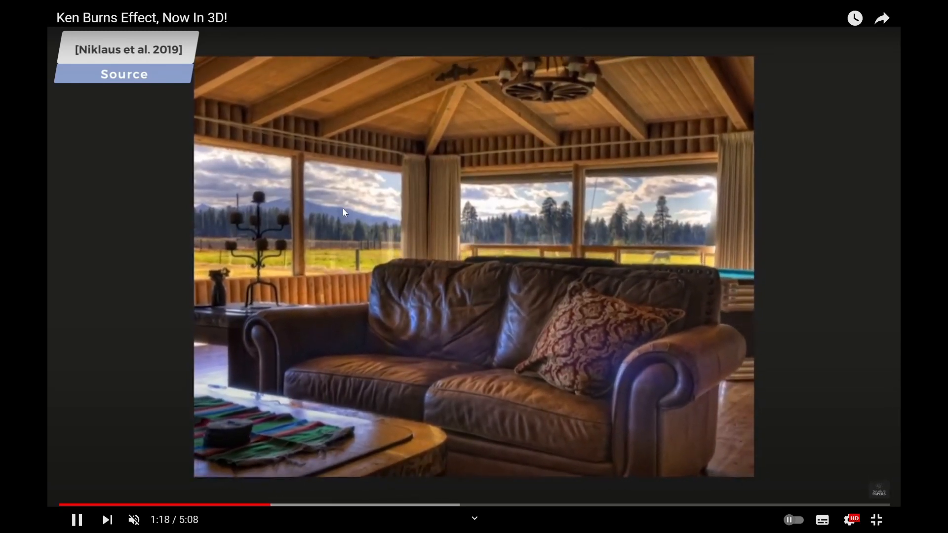
click(413, 226)
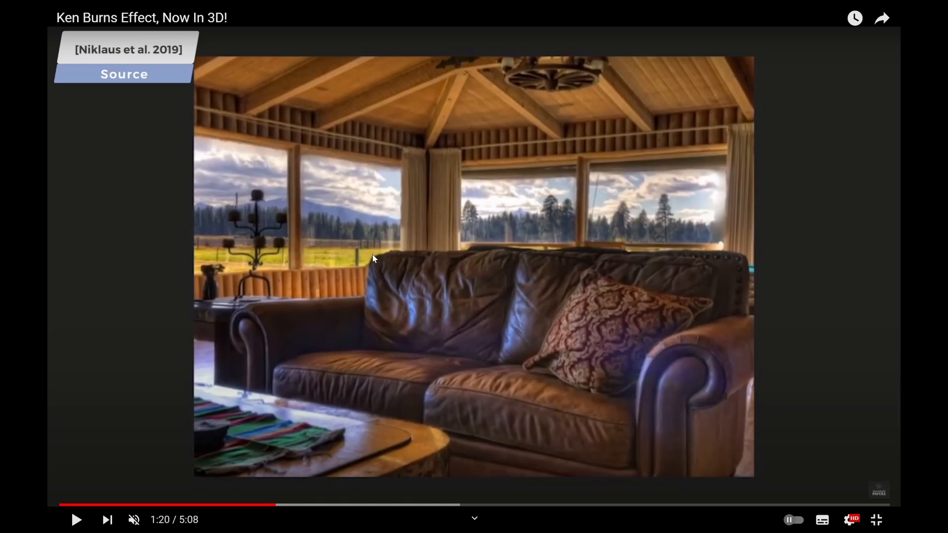
key(alt+Tab)
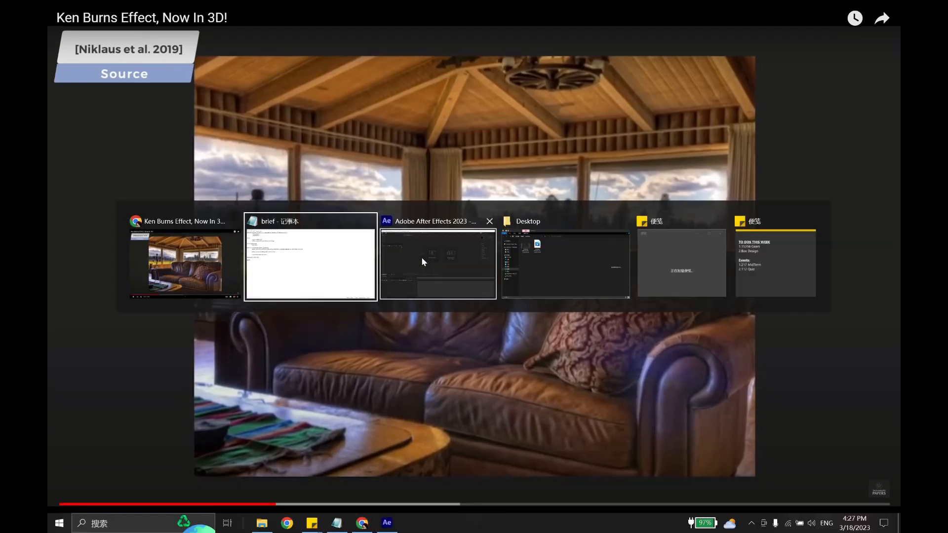
key(Escape)
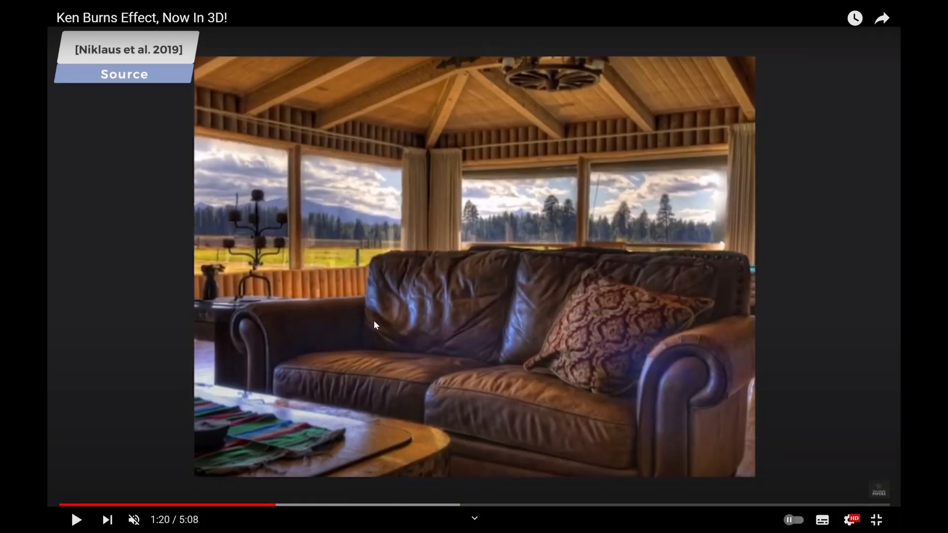
key(alt+Tab)
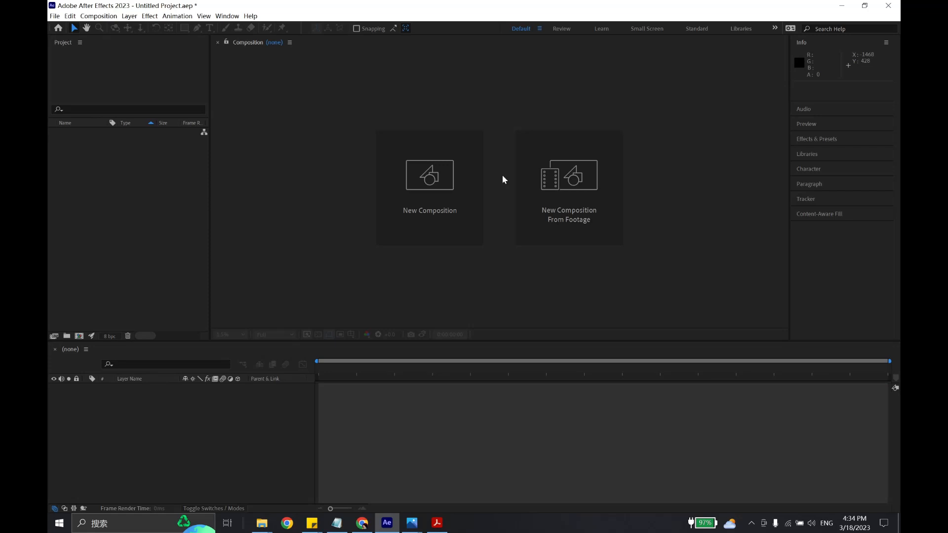
Step: Open the "site plan google" image from the drawings folder and look closely at the Sledding Hill area
mouse_move(262, 522)
click(274, 484)
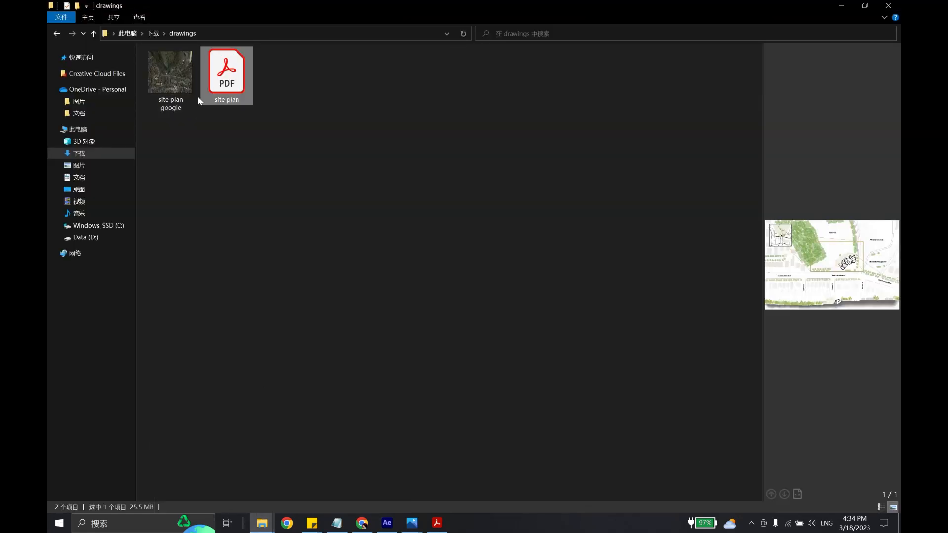
double_click(174, 96)
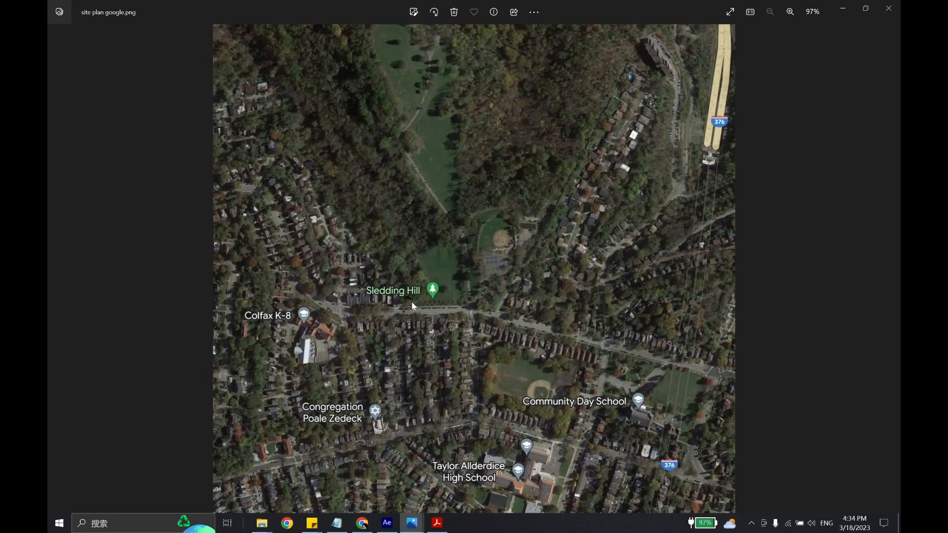
scroll(424, 293, up, 5)
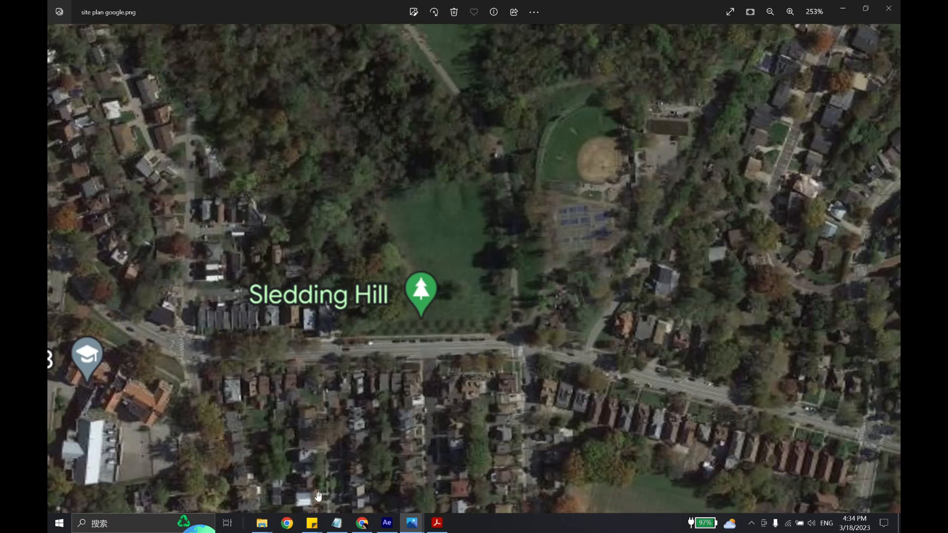
Step: Open the "site plan" PDF from the drawings folder and view the whole sheet
mouse_move(262, 523)
click(288, 481)
double_click(227, 74)
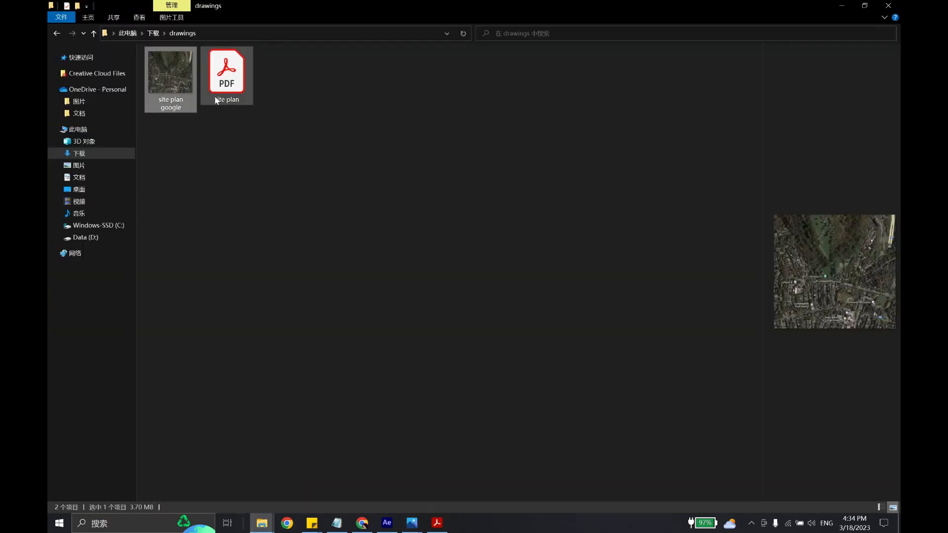
ctrl+scroll(422, 345, down, 3)
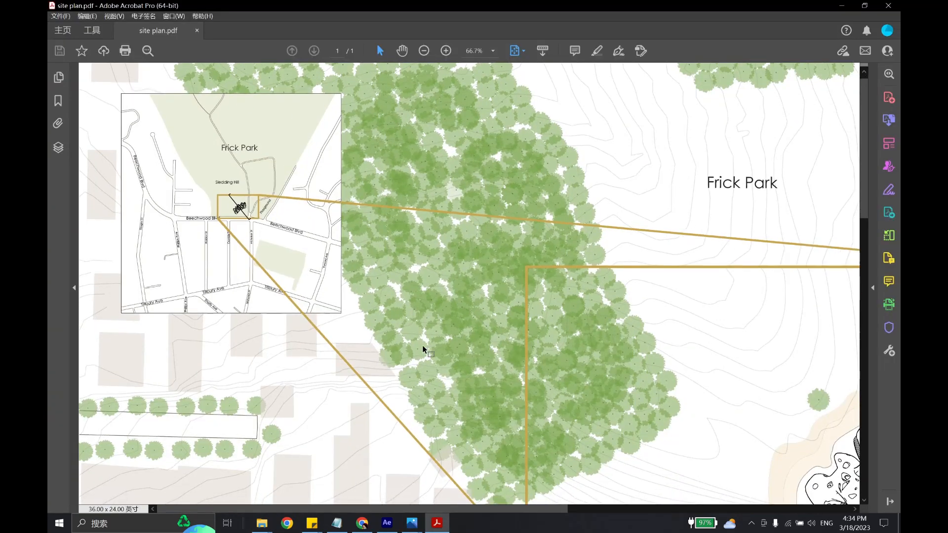
ctrl+scroll(423, 346, down, 2)
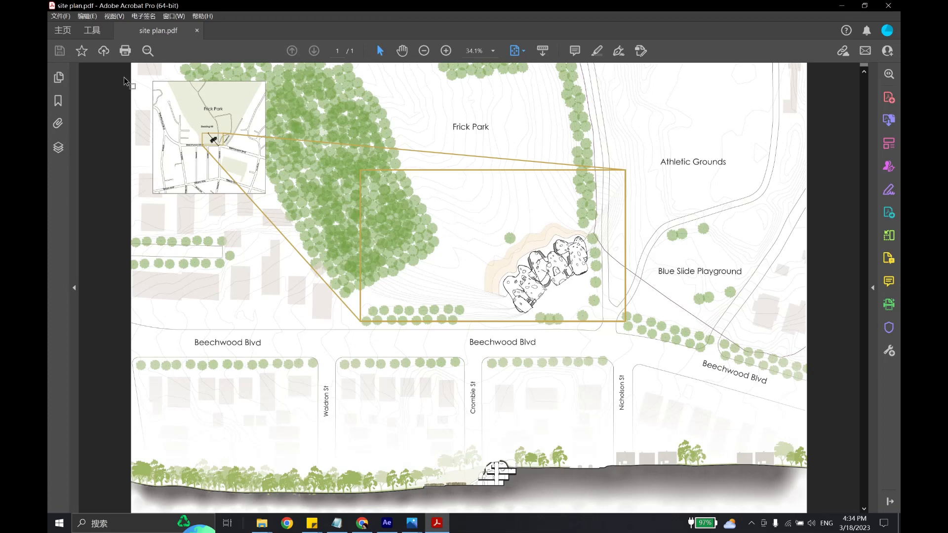
Step: Examine the PDF's inset location map, the framed building site and the section drawing along the sheet's lower edge
scroll(126, 83, up, 2)
scroll(112, 104, up, 5)
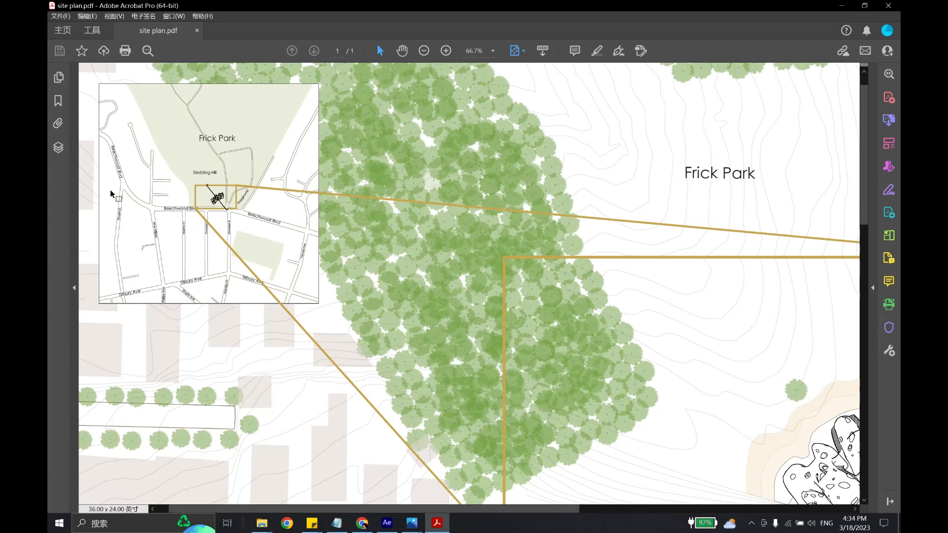
scroll(111, 124, up, 3)
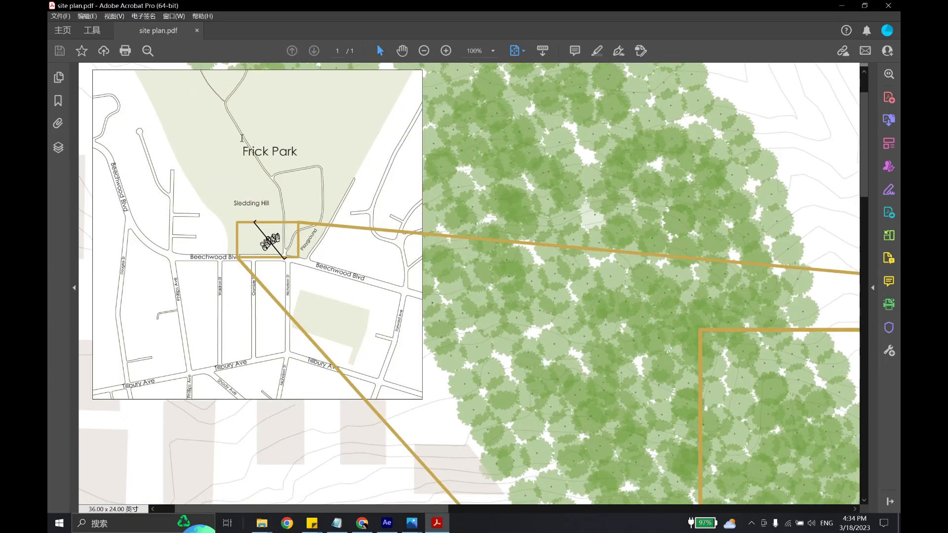
scroll(209, 107, down, 2)
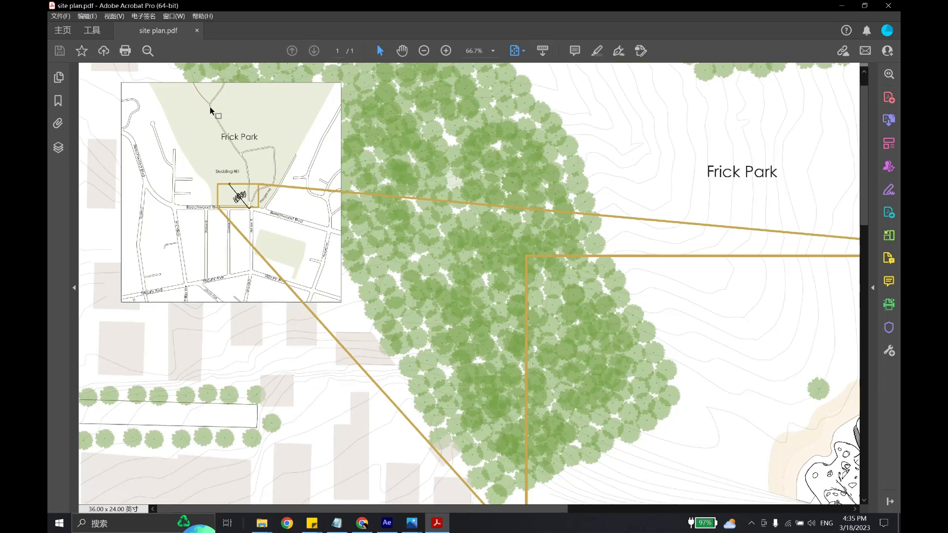
scroll(160, 134, left, 5)
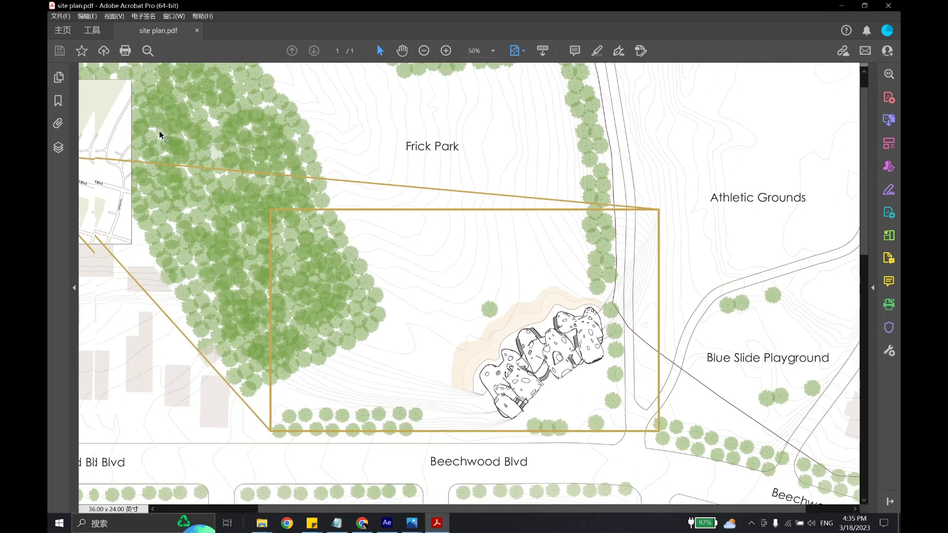
scroll(498, 339, right, 4)
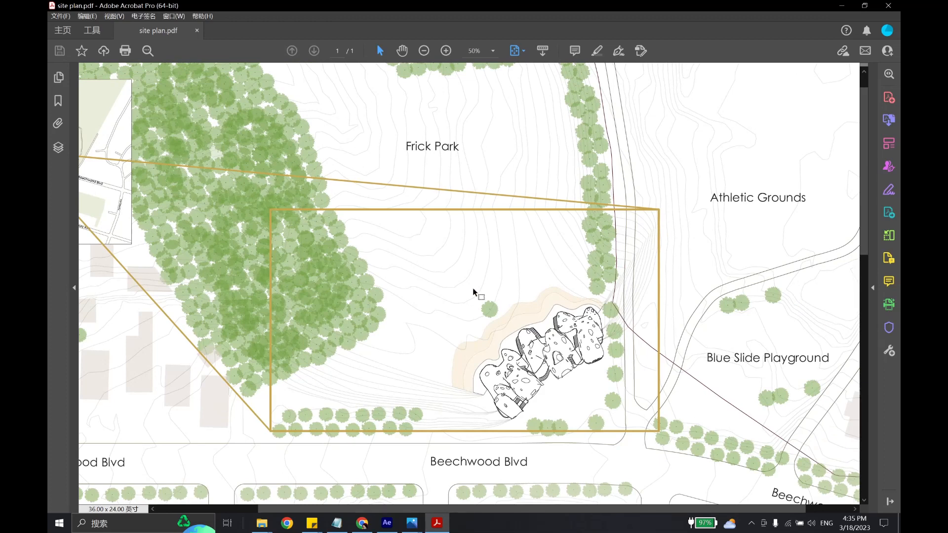
scroll(568, 398, up, 1)
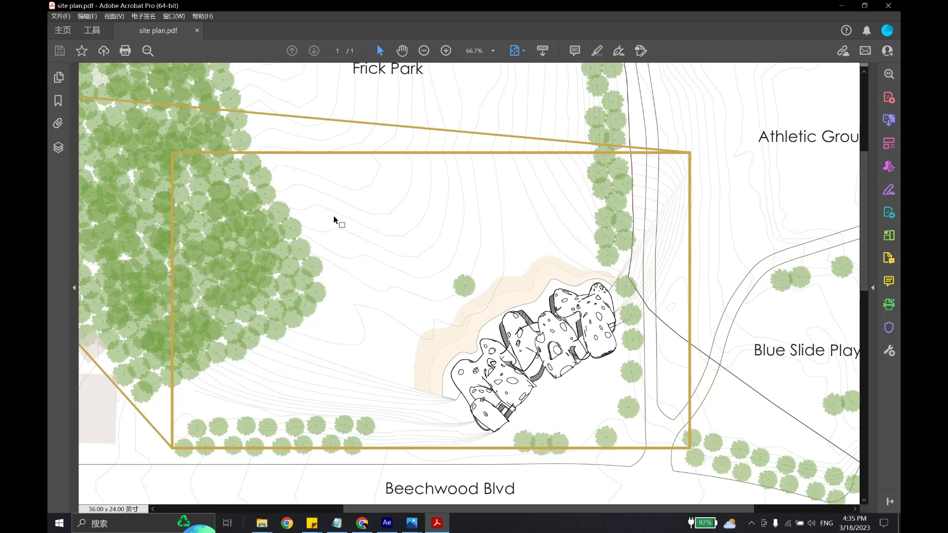
scroll(410, 281, down, 6)
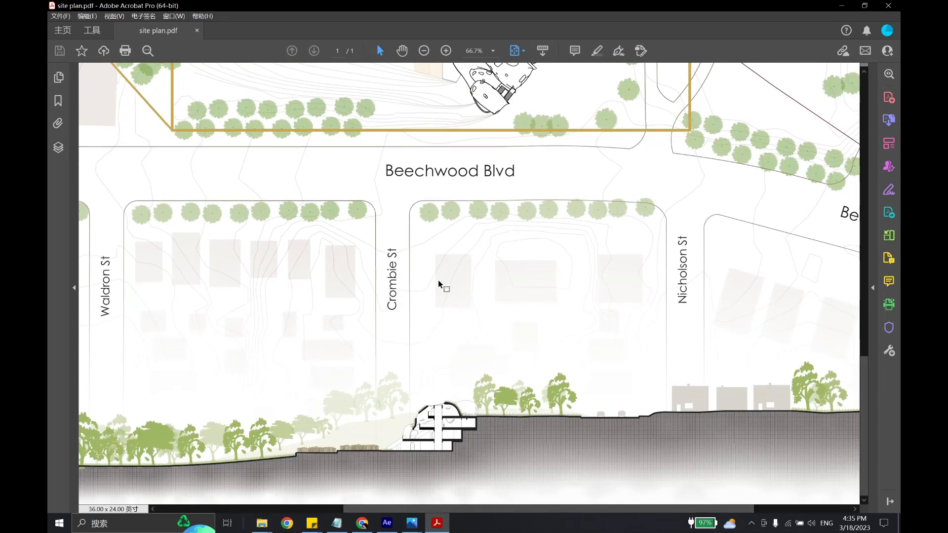
ctrl+scroll(438, 282, down, 4)
Step: Compare the Google satellite image with the PDF site plan
mouse_move(410, 529)
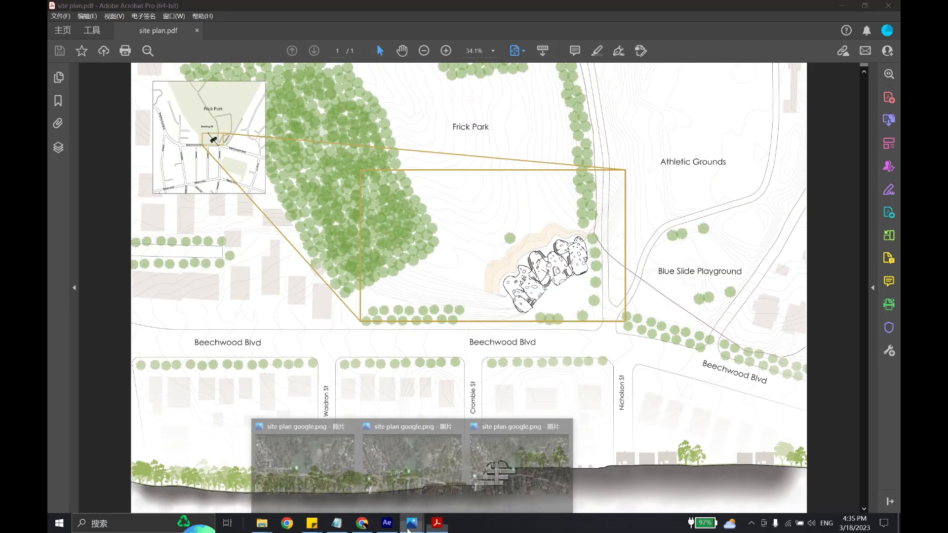
click(412, 464)
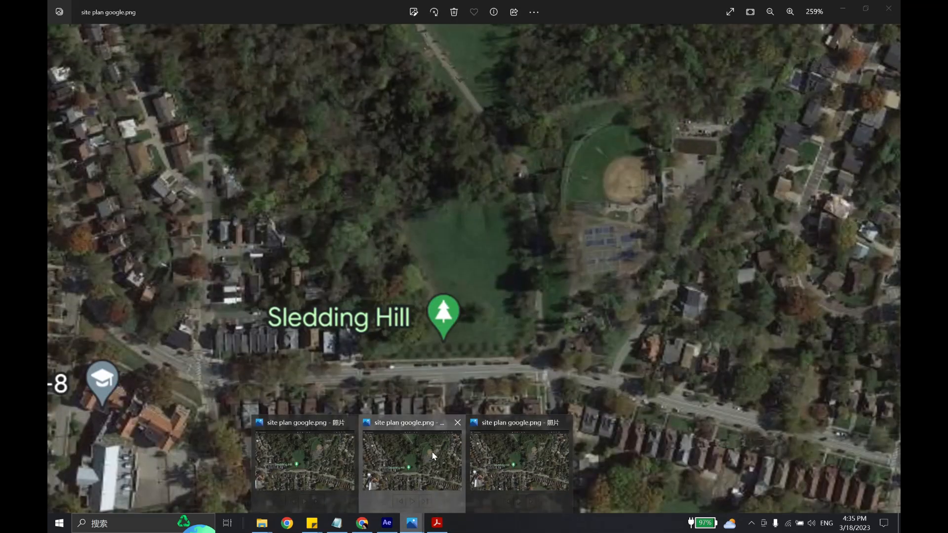
click(428, 530)
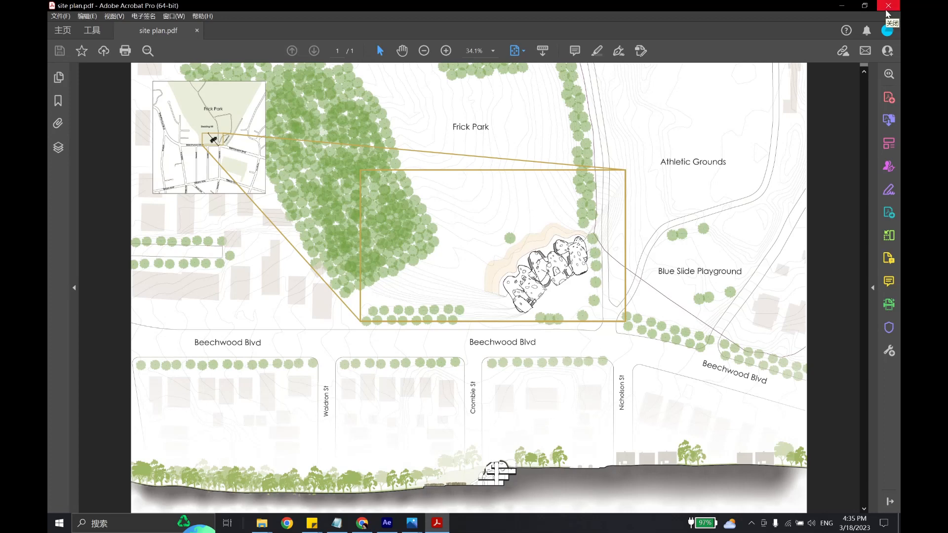
Step: Switch to After Effects and create a composition named "demo ken burns" with the HD 1920x1080, 29.97 fps preset
click(395, 529)
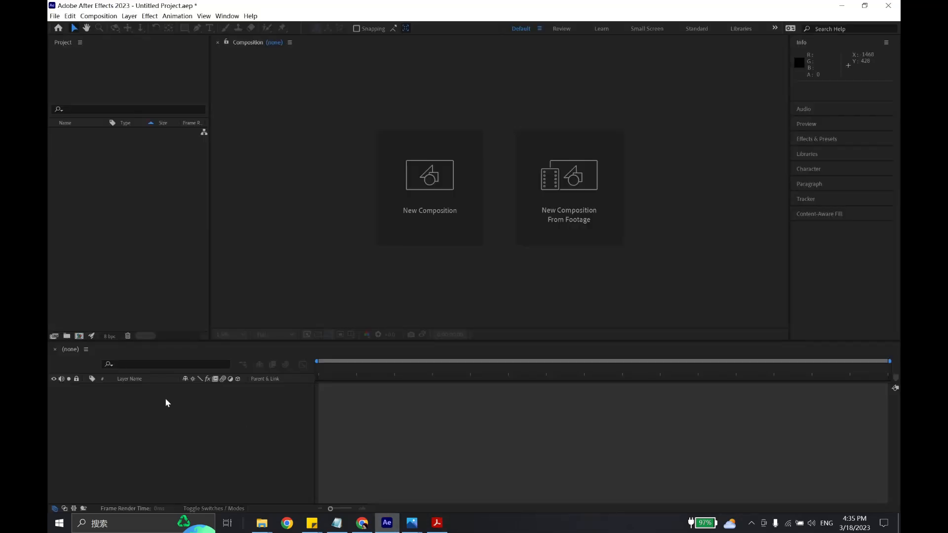
click(314, 202)
right_click(115, 157)
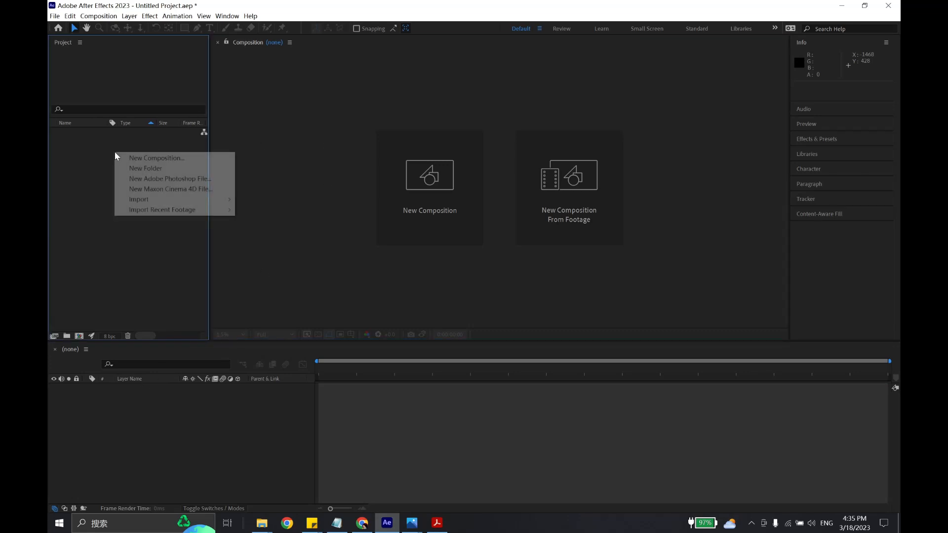
click(127, 158)
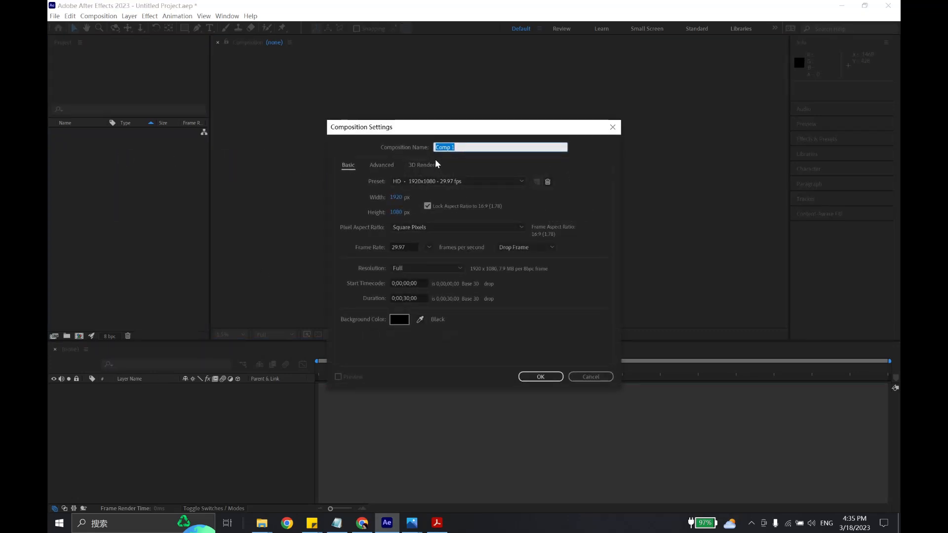
text(demo ken burns)
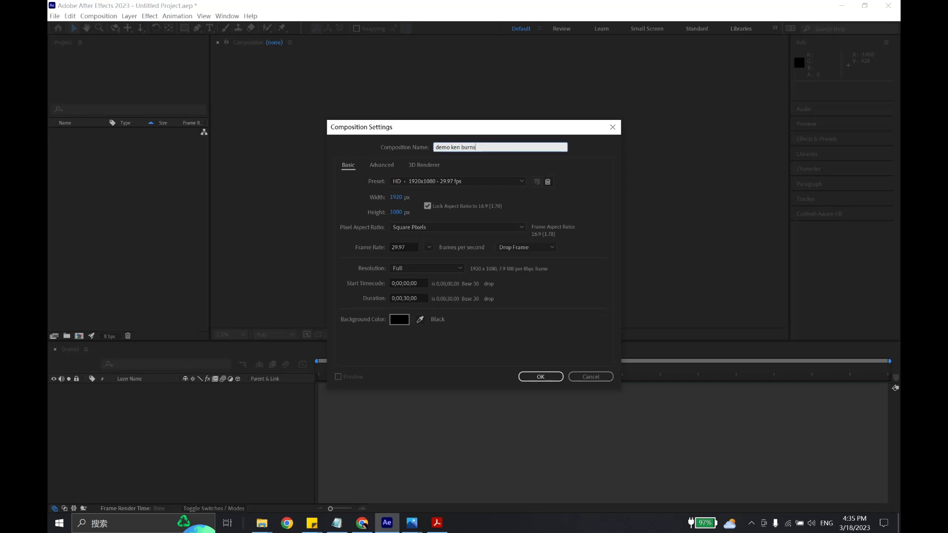
click(544, 371)
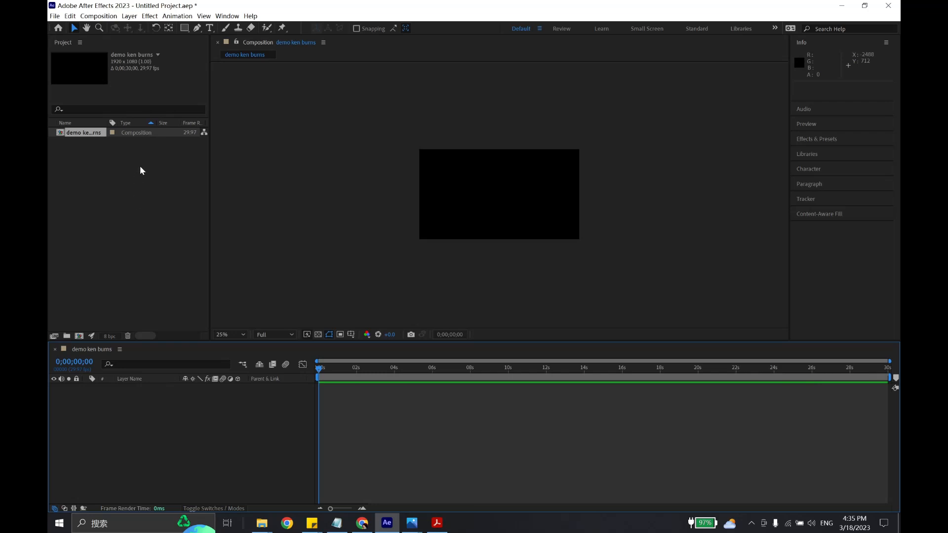
Step: Create a project folder named "Drawings"
right_click(105, 147)
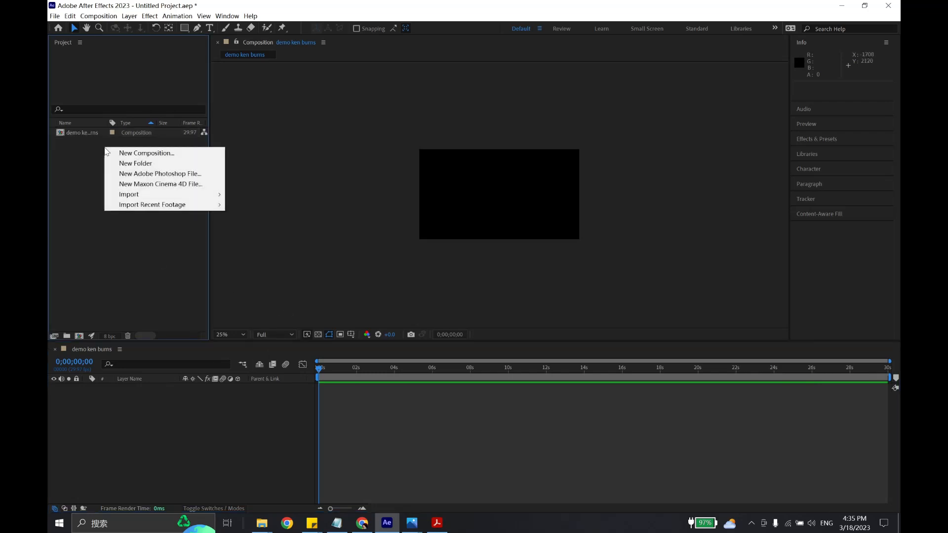
click(121, 159)
text(Draw)
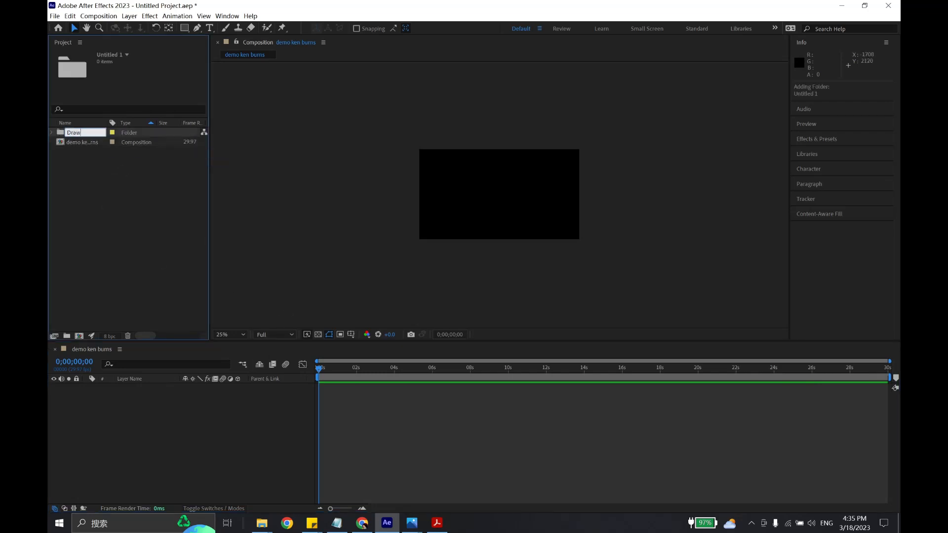
text(ings)
key(Return)
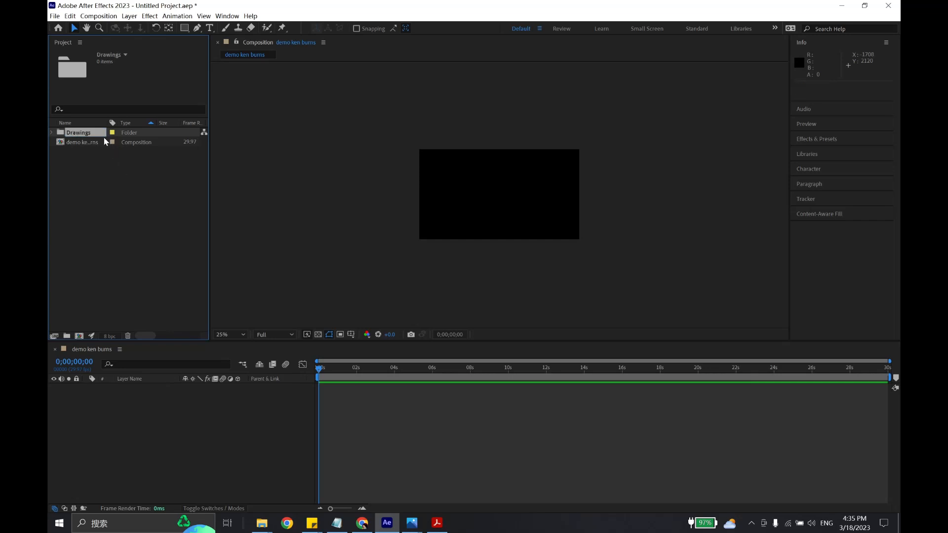
Step: Import the "site plan google" image and the "site plan" PDF as footage and put both in the Drawings folder
right_click(128, 170)
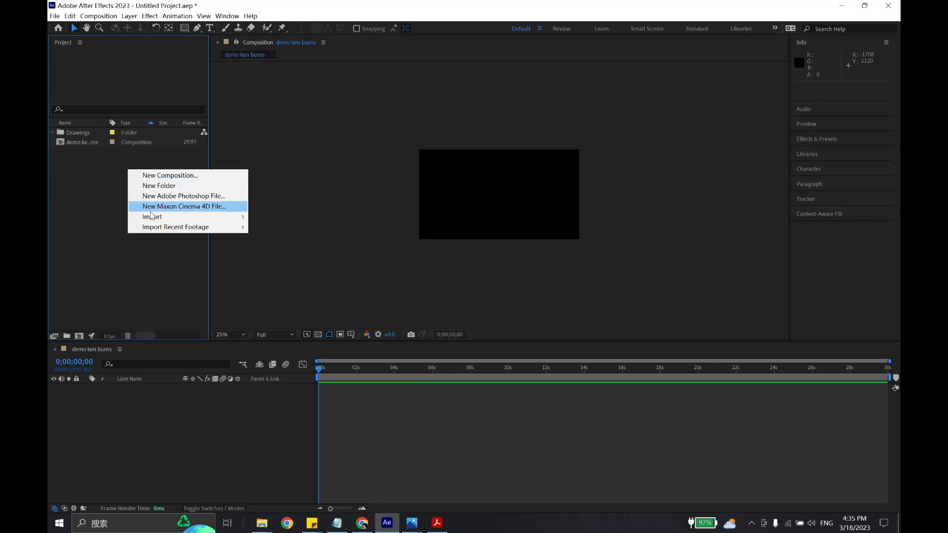
mouse_move(222, 217)
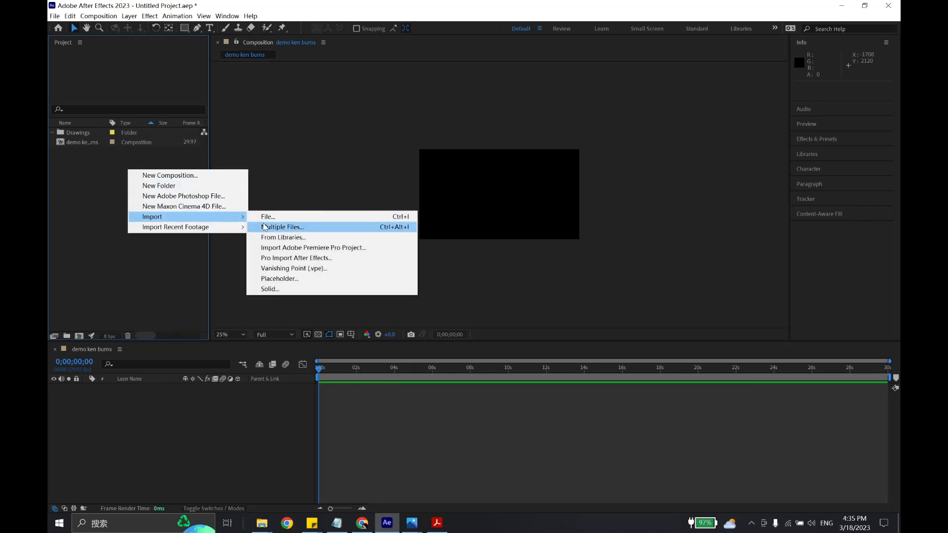
click(265, 217)
click(215, 126)
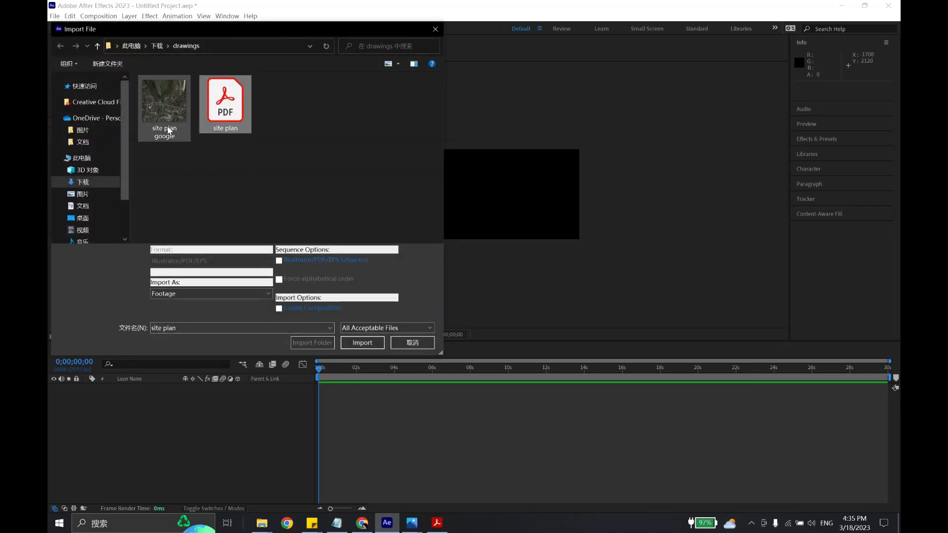
ctrl+click(168, 128)
click(362, 335)
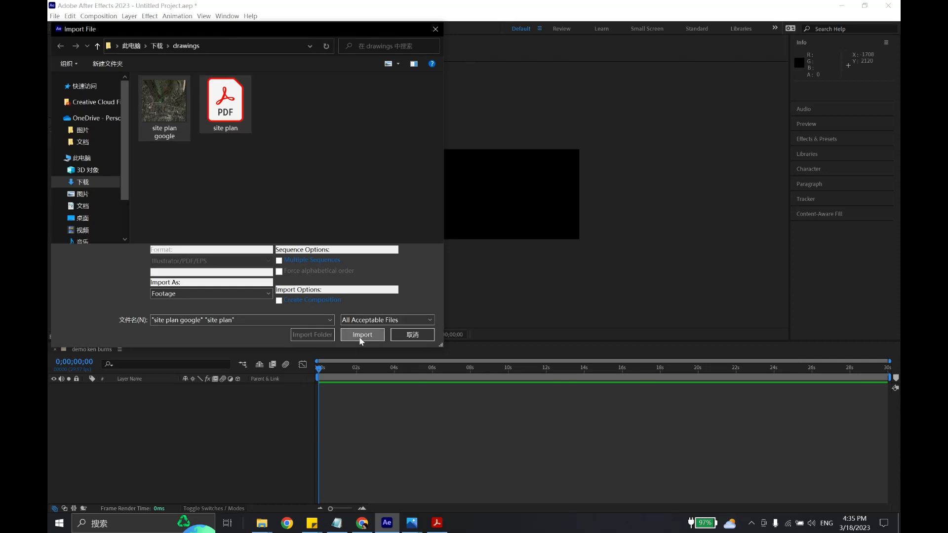
drag(154, 151, 158, 131)
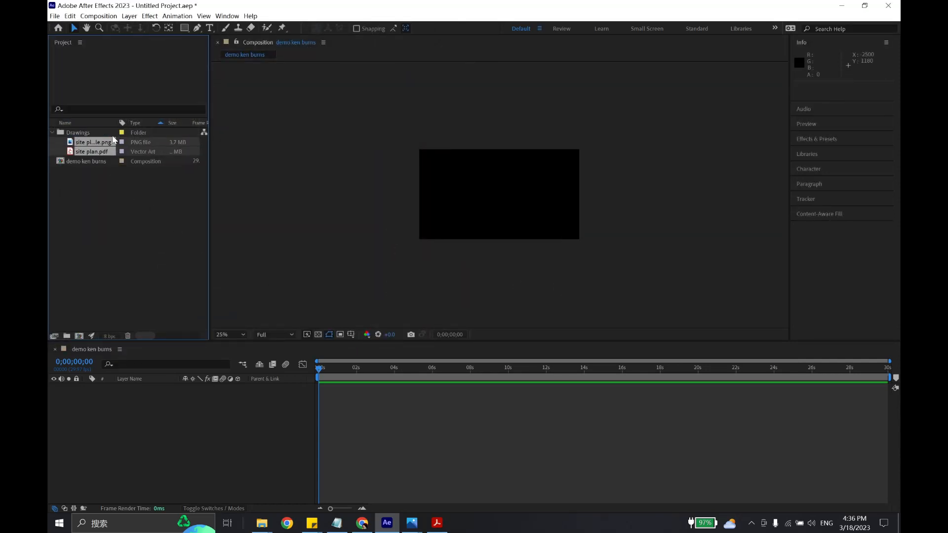
Step: Add site plan google.png to the demo ken burns timeline and trim the layer to end at about 9 s
click(141, 178)
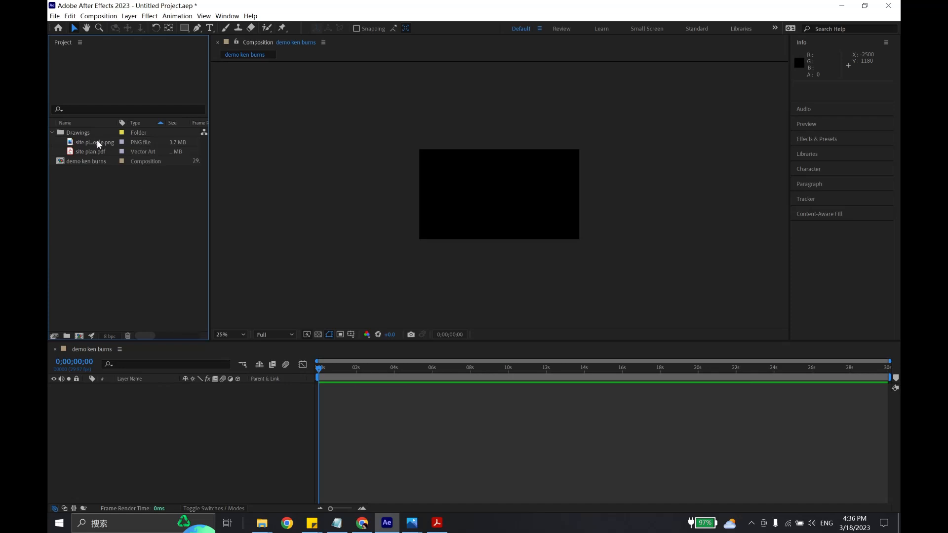
drag(76, 147, 317, 389)
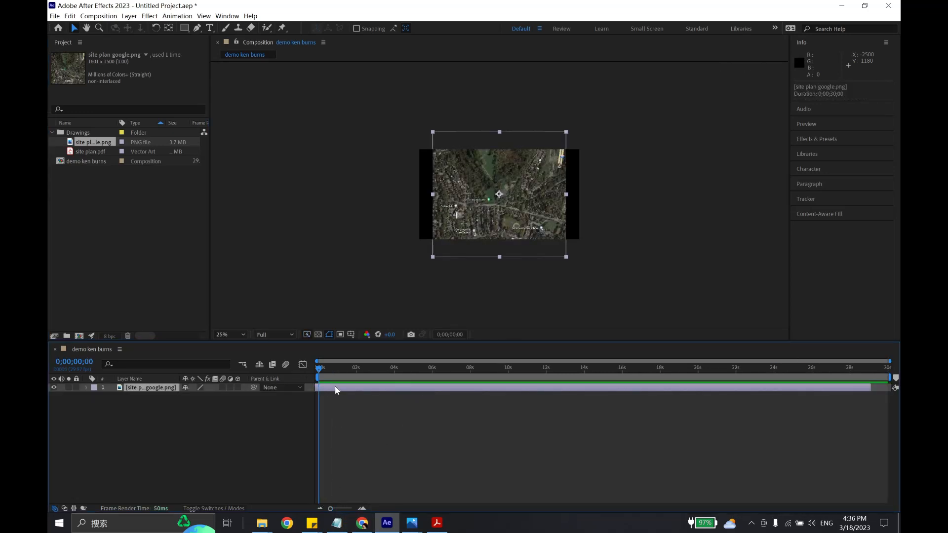
drag(339, 390, 323, 390)
drag(846, 386, 484, 388)
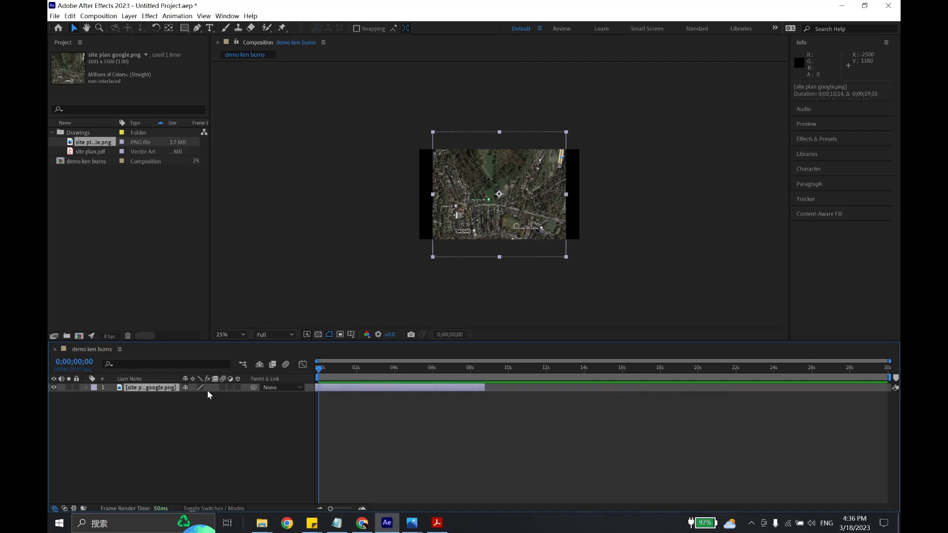
Step: Enlarge the satellite image to about 160% so it fills the frame and place it at about position 1172, 464
click(460, 318)
click(496, 244)
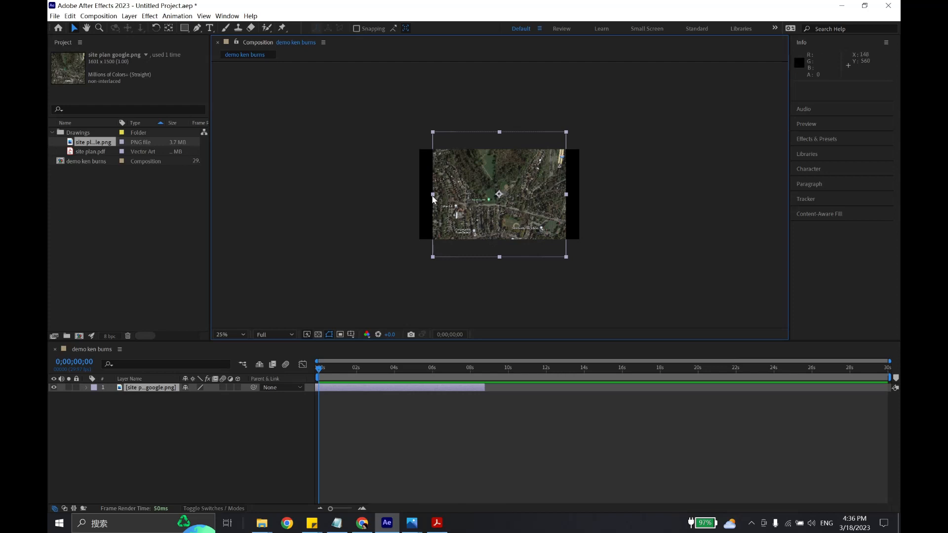
drag(430, 197, 413, 196)
click(629, 213)
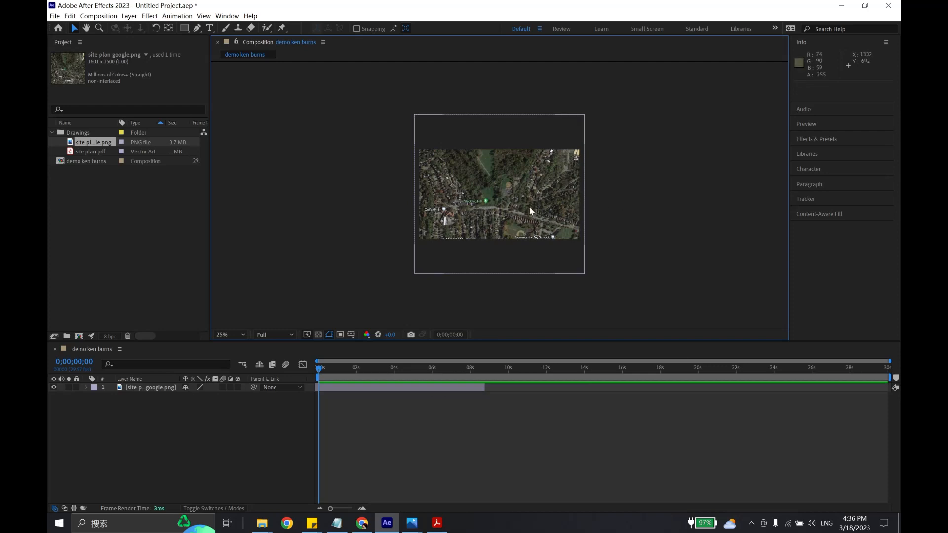
scroll(527, 205, up, 4)
scroll(505, 200, down, 2)
click(464, 201)
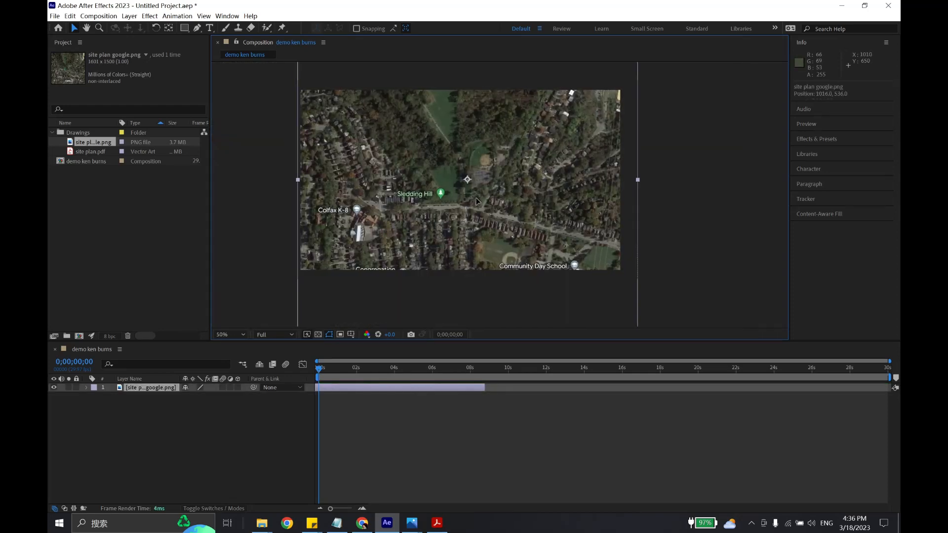
drag(464, 201, 484, 200)
click(319, 179)
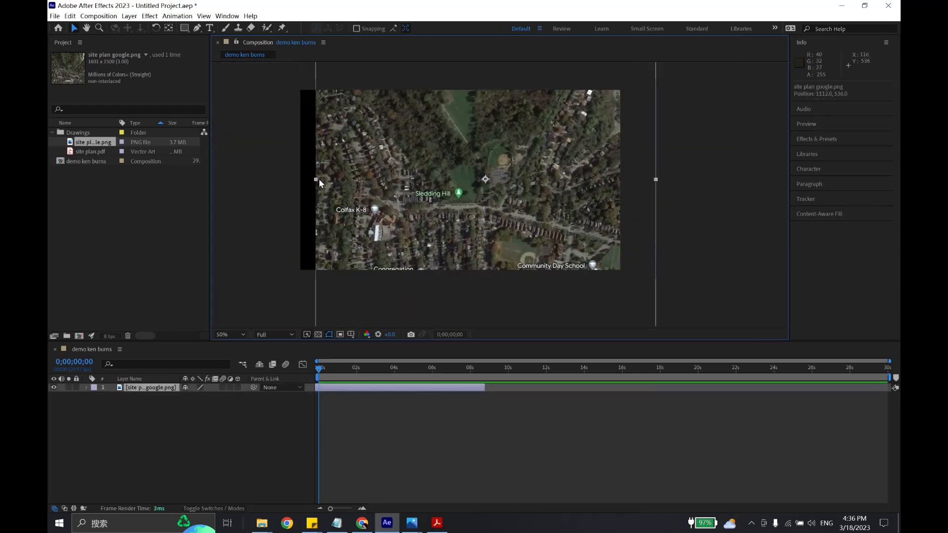
drag(316, 179, 274, 182)
drag(374, 198, 385, 186)
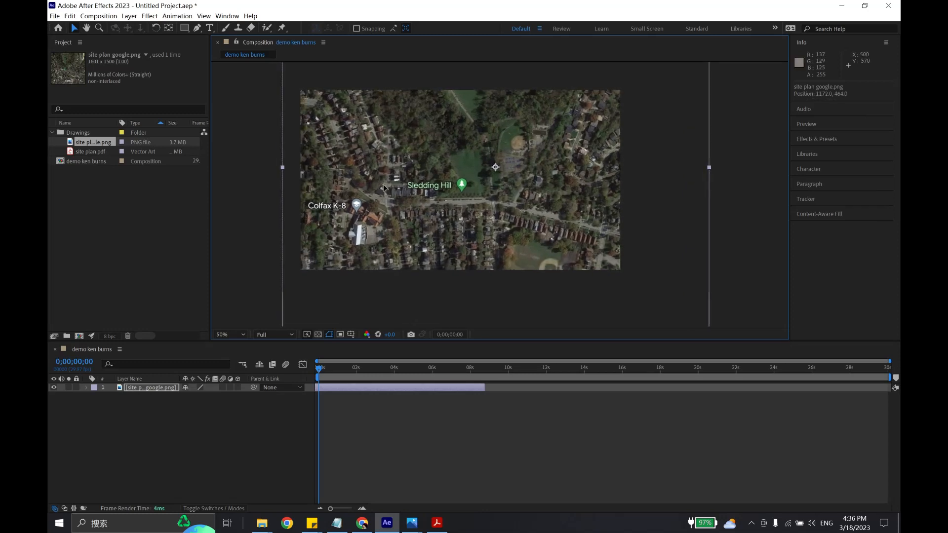
click(268, 228)
scroll(447, 232, down, 2)
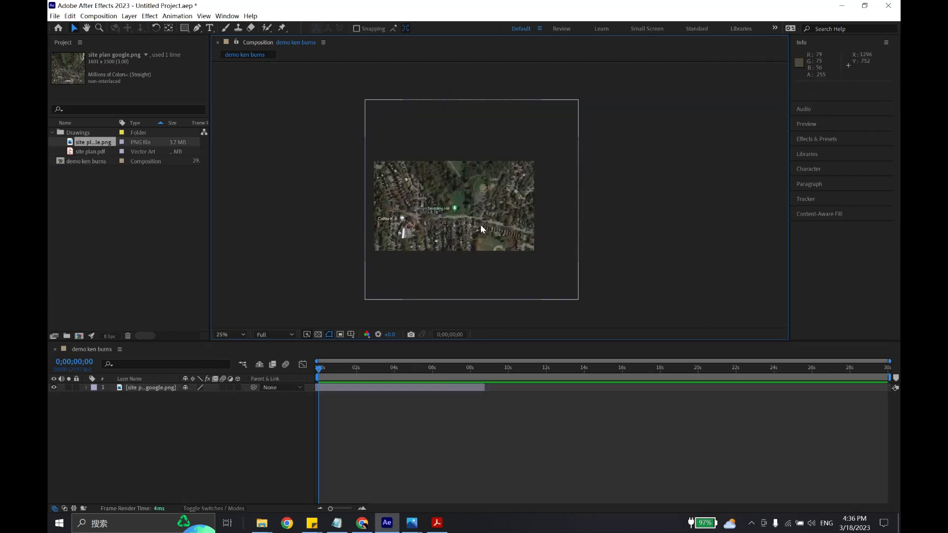
Step: Show the satellite layer's transform properties and set a Scale keyframe at 0 s
drag(334, 371, 308, 368)
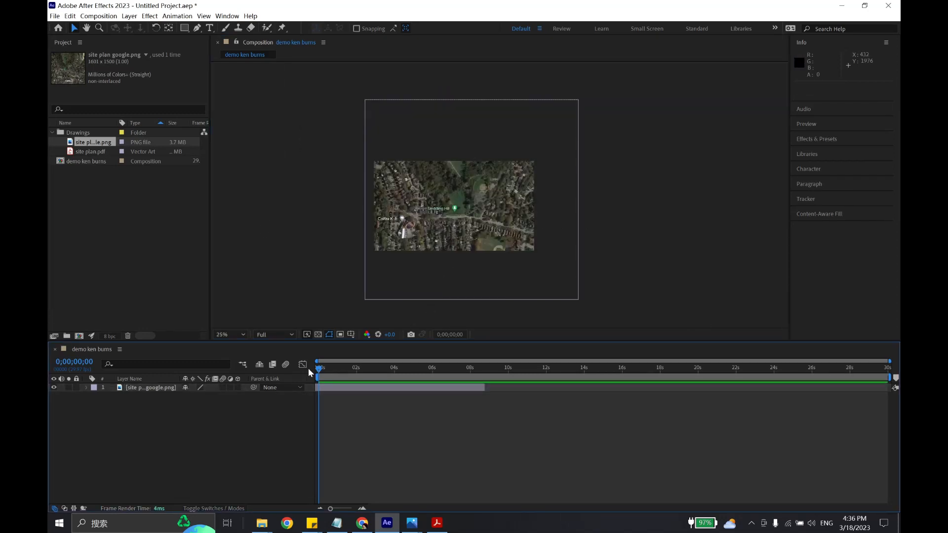
click(86, 388)
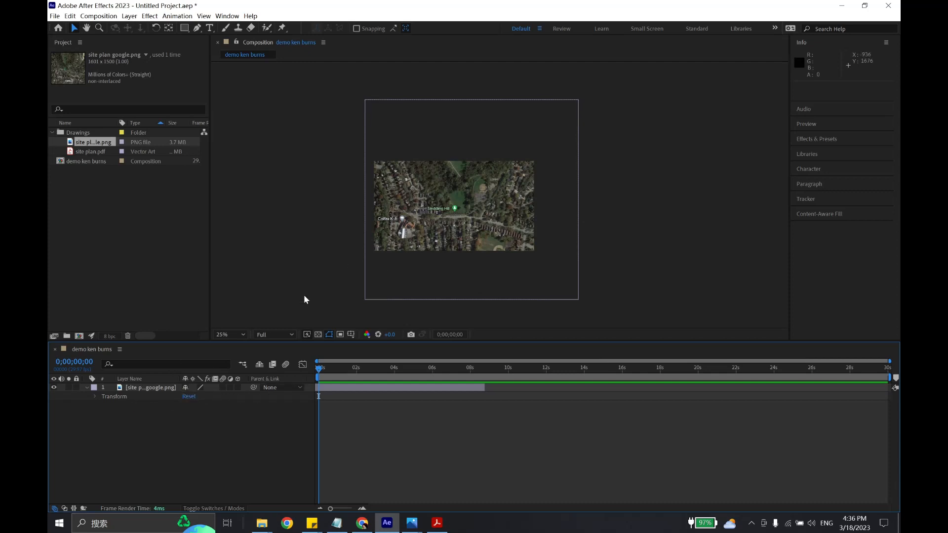
click(93, 397)
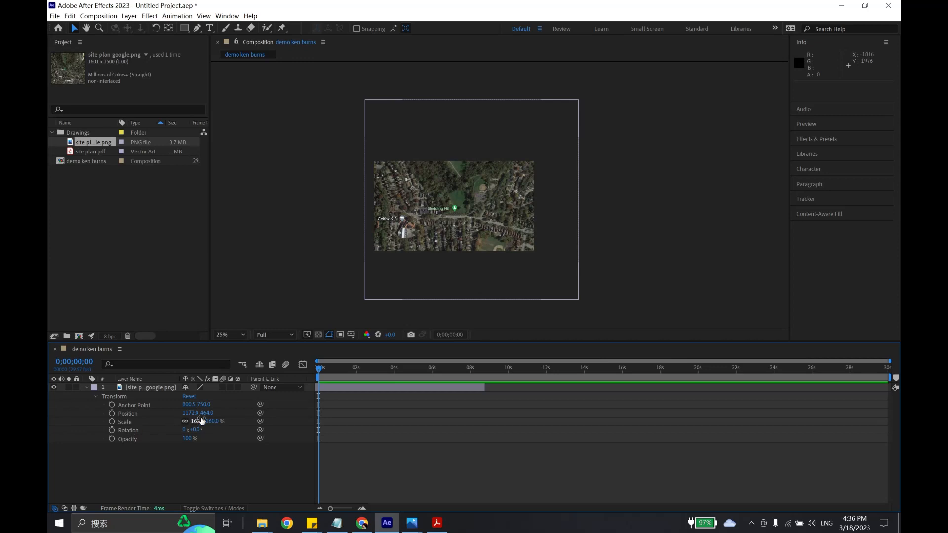
click(112, 422)
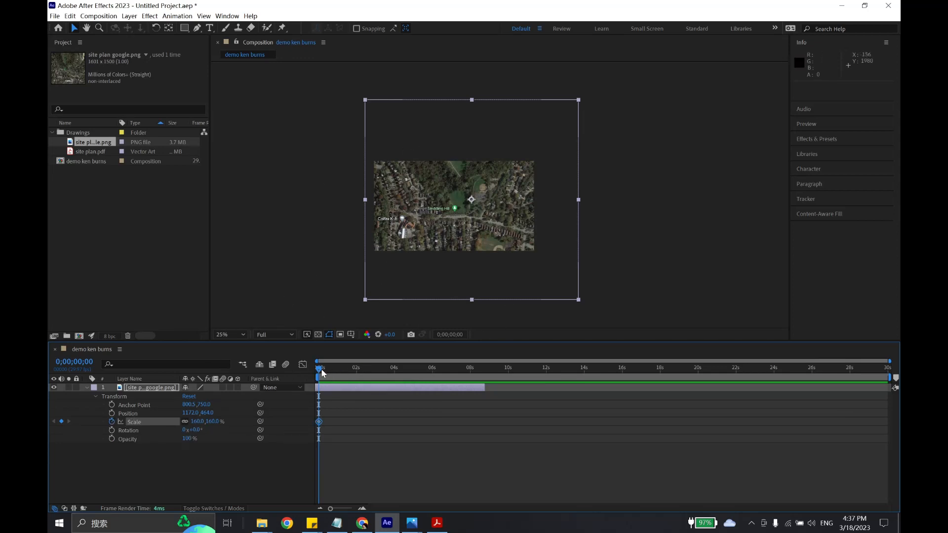
Step: Add a second Scale keyframe at 6 s by enlarging the satellite image to about 327%
drag(321, 372, 436, 371)
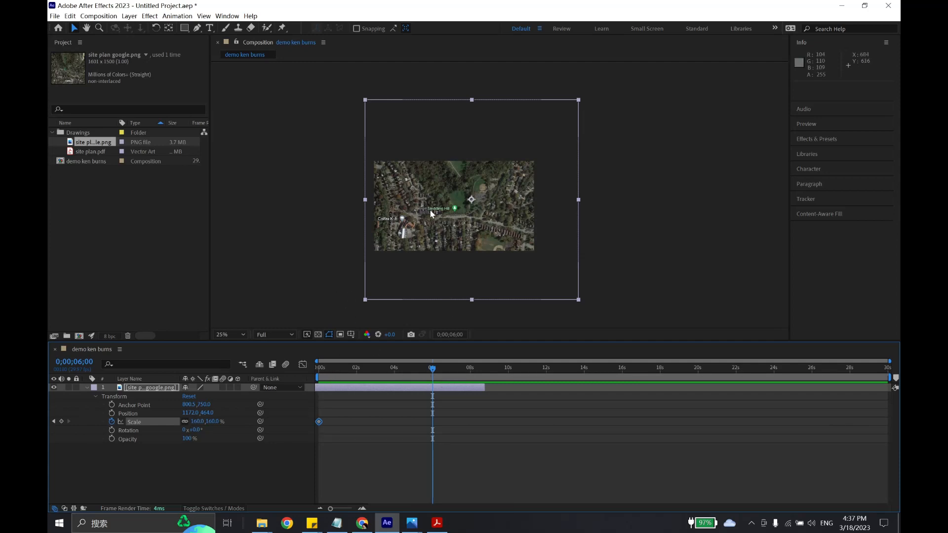
drag(371, 112, 354, 87)
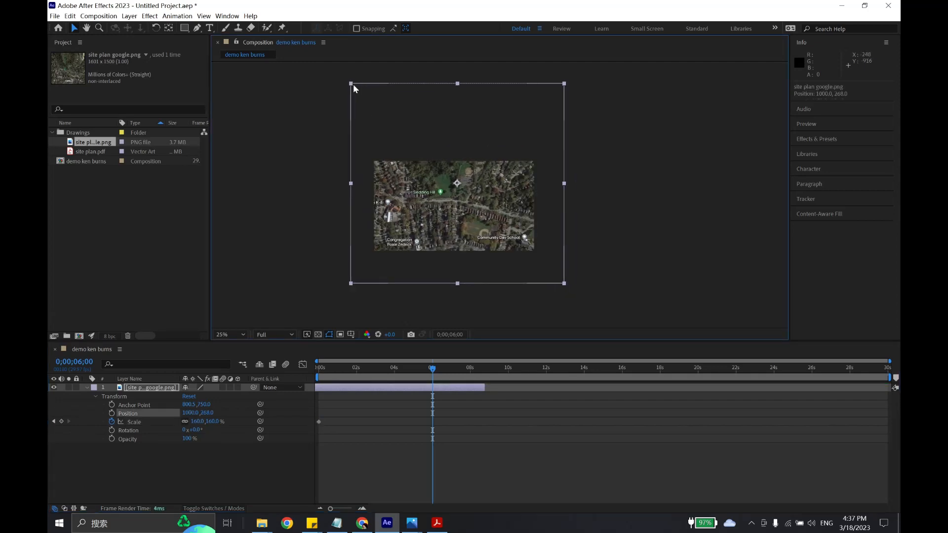
key(ctrl+z)
scroll(424, 205, down, 1)
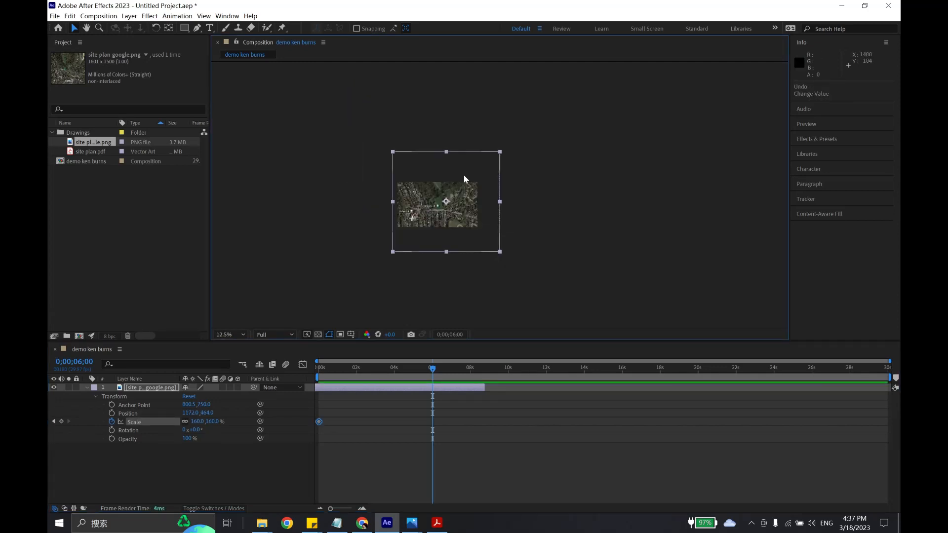
drag(500, 154, 555, 109)
scroll(434, 212, up, 4)
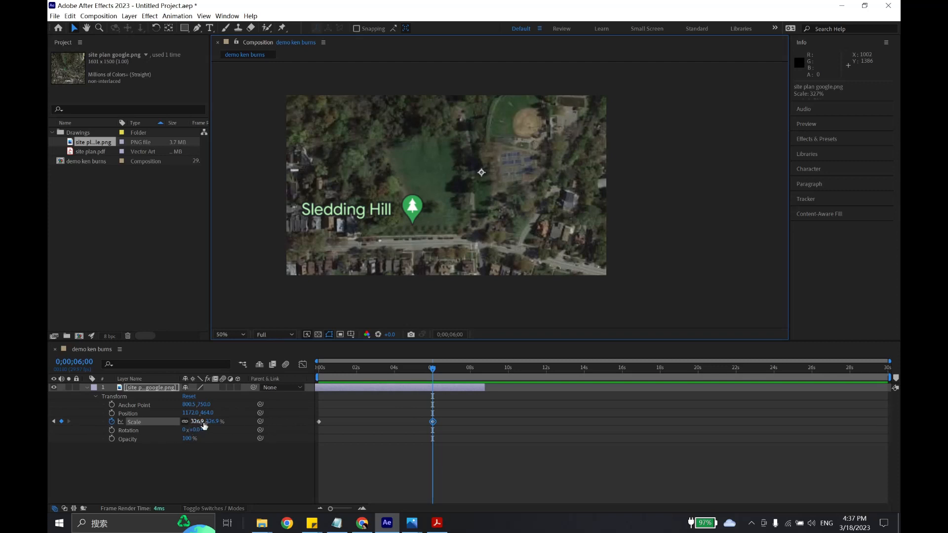
Step: Preview the scale animation of the satellite image from the start
drag(433, 370, 282, 374)
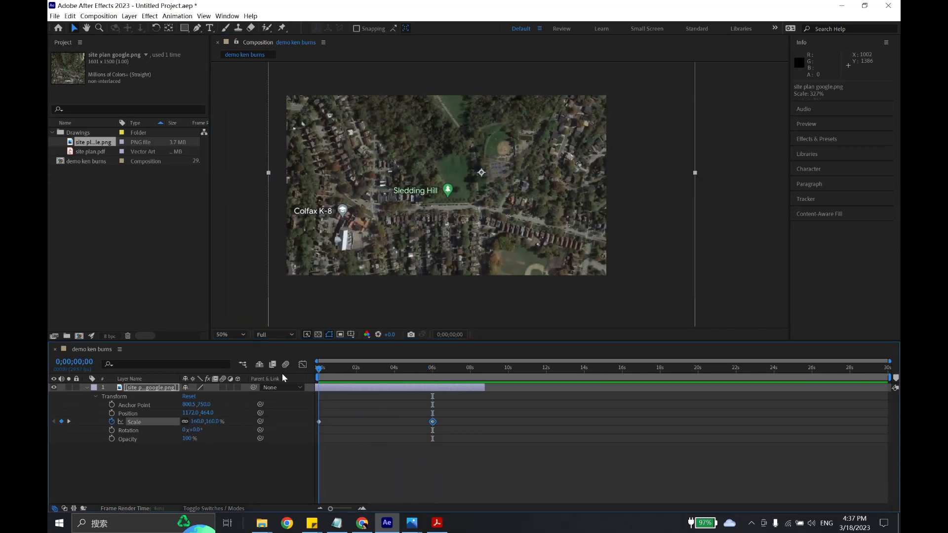
key(space)
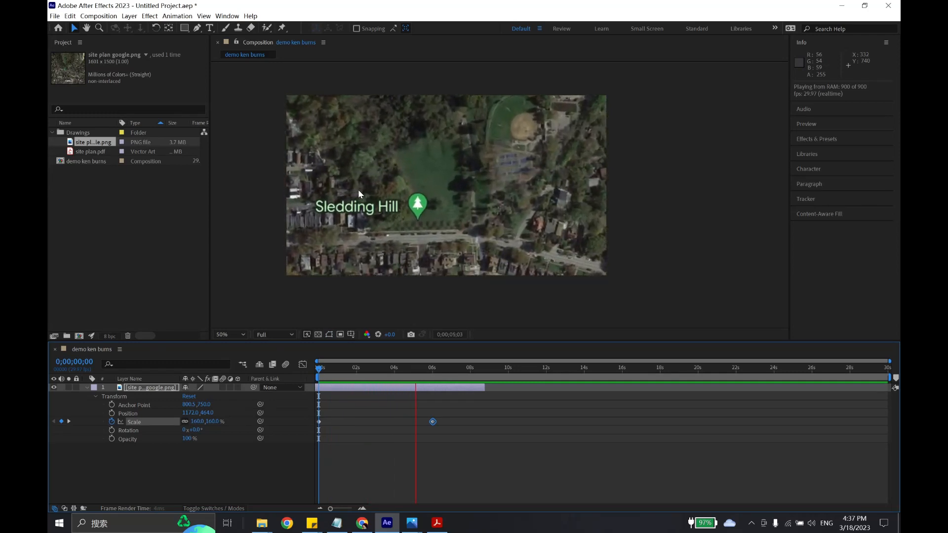
key(space)
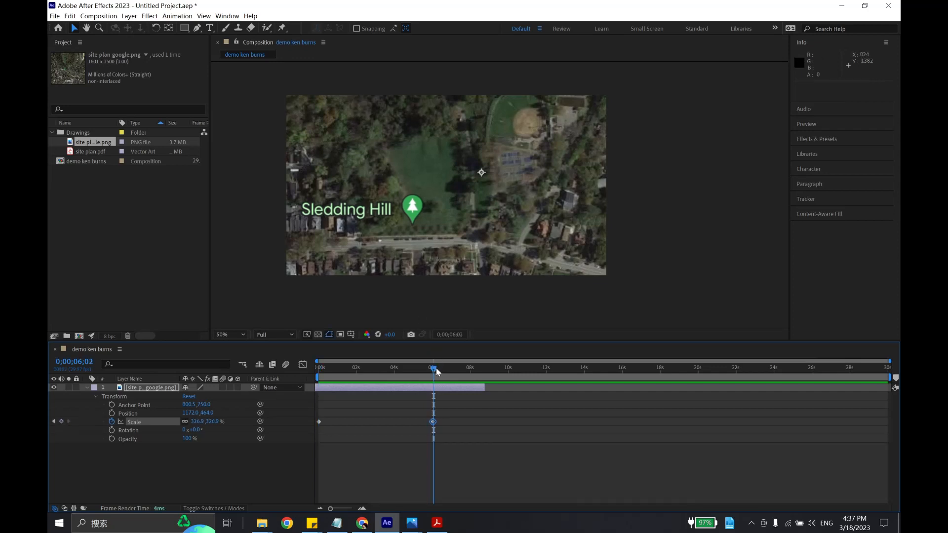
Step: Move the satellite image to about position 1156, -44 at 0 s and set a Position keyframe there
drag(436, 371, 310, 378)
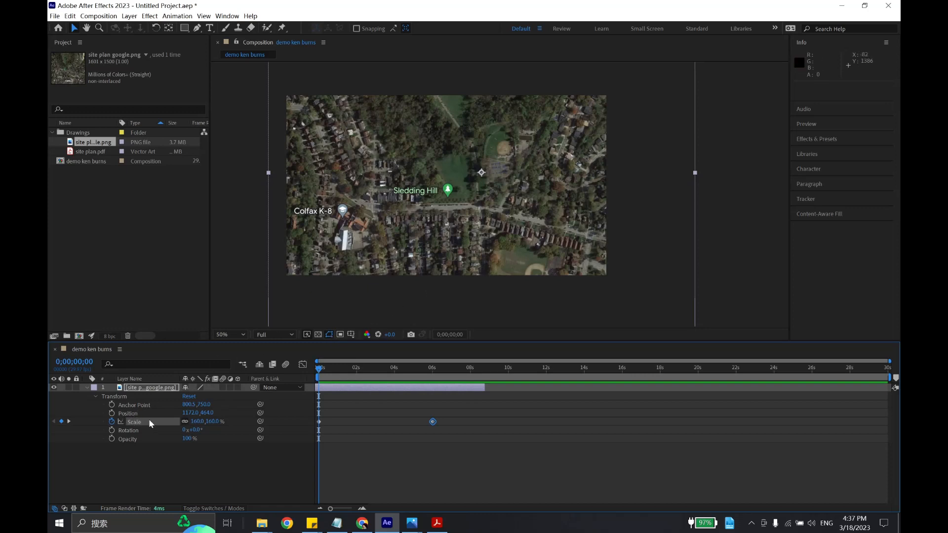
drag(436, 261, 434, 175)
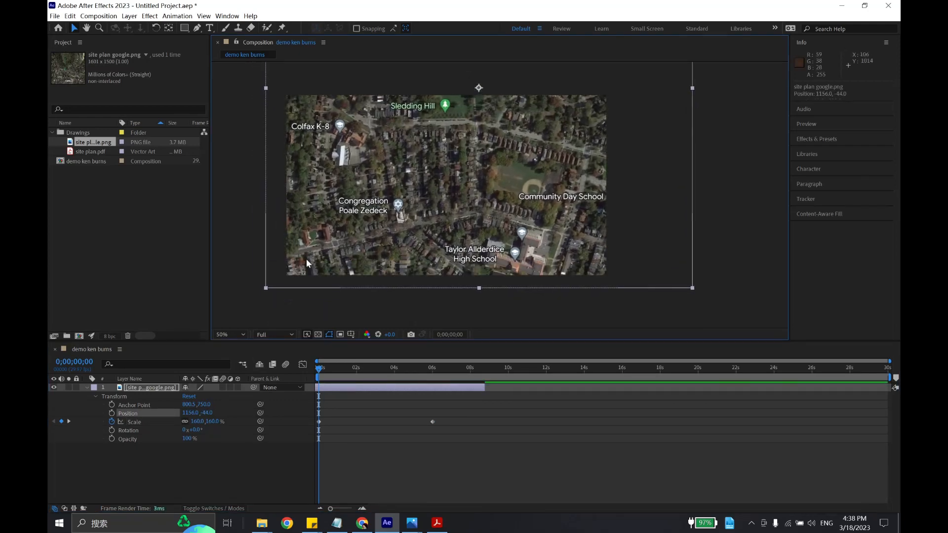
click(111, 414)
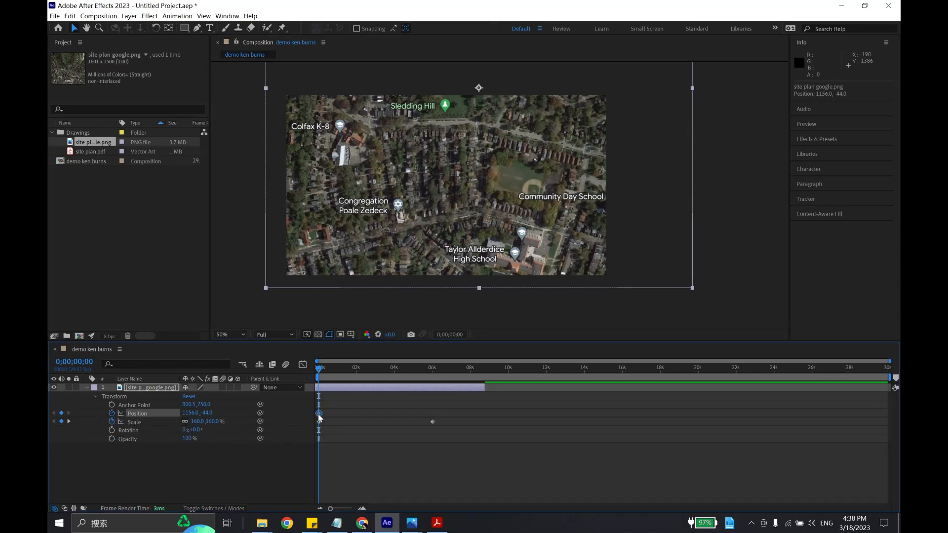
Step: Add a Position keyframe at 0;00;05;29 by moving the satellite image to about 1440, 530, centering the Sledding Hill area
drag(324, 371, 435, 411)
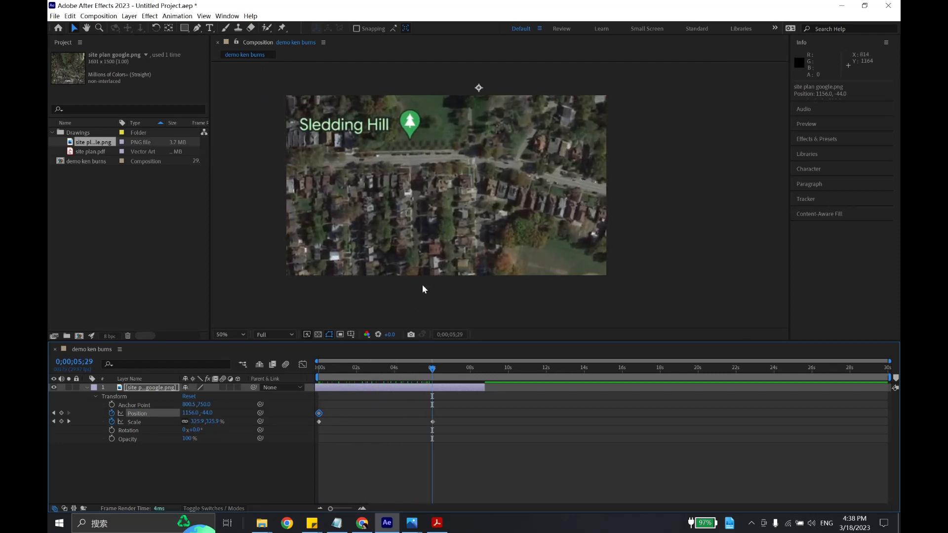
drag(426, 200, 473, 295)
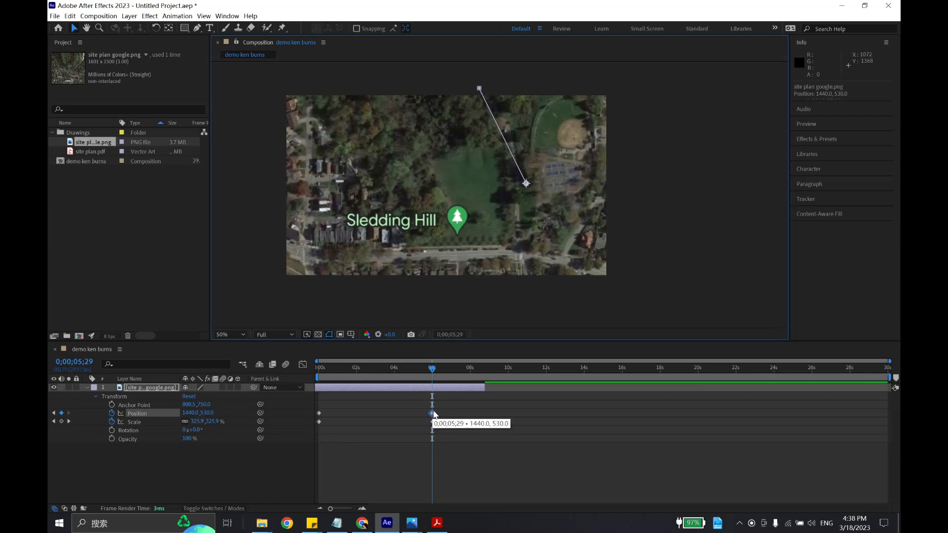
click(433, 413)
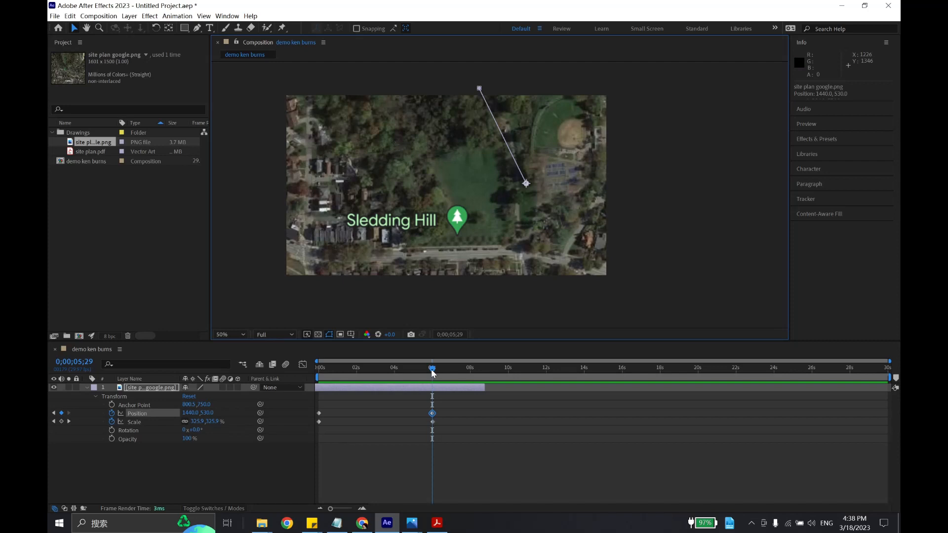
Step: Preview the combined zoom and pan from the start, and park the playhead at 0;00;06;01
drag(432, 372, 307, 370)
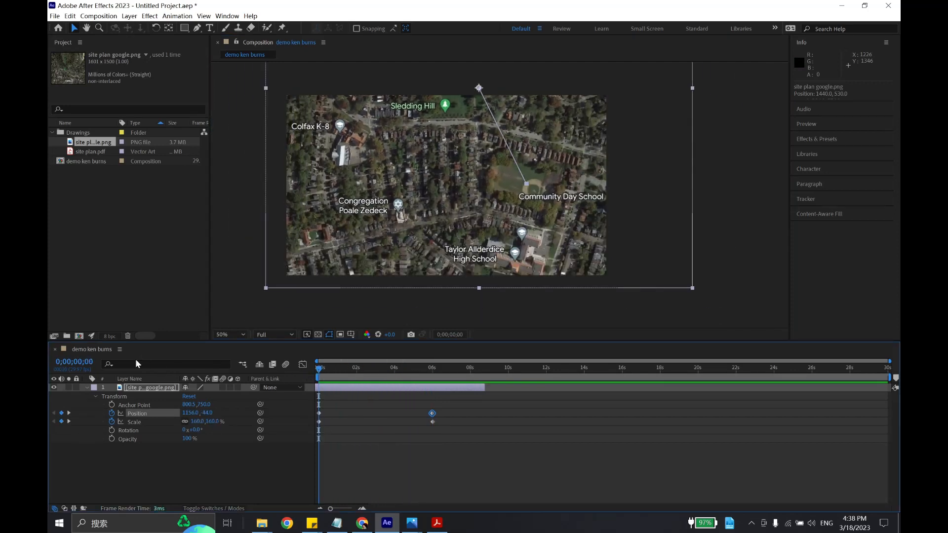
key(space)
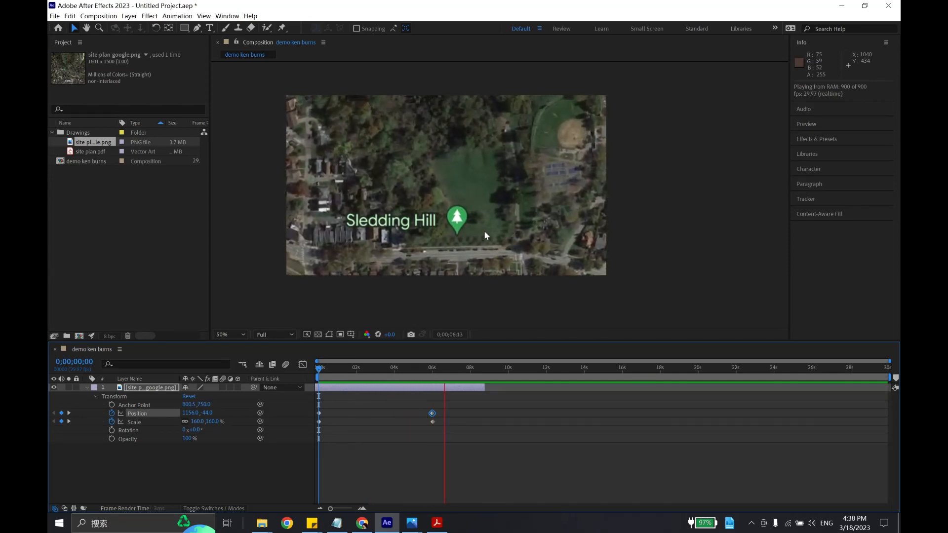
drag(444, 370, 433, 369)
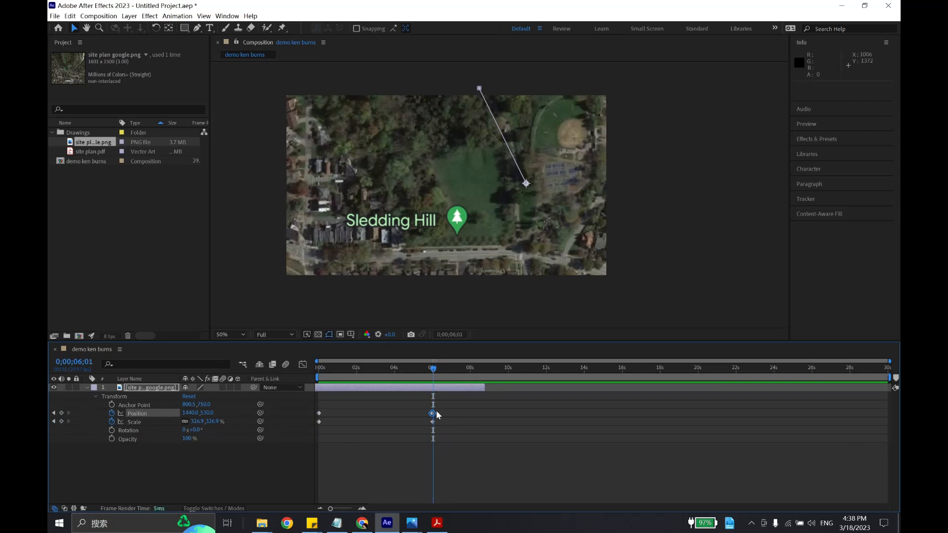
click(384, 399)
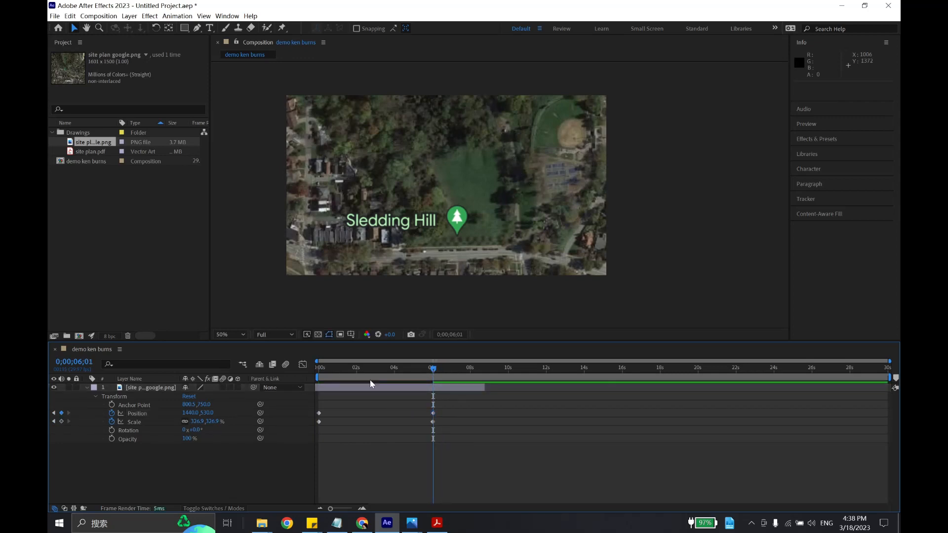
Step: Add site plan.pdf above the satellite image in the composition and place it at about position 1090, 672
click(87, 388)
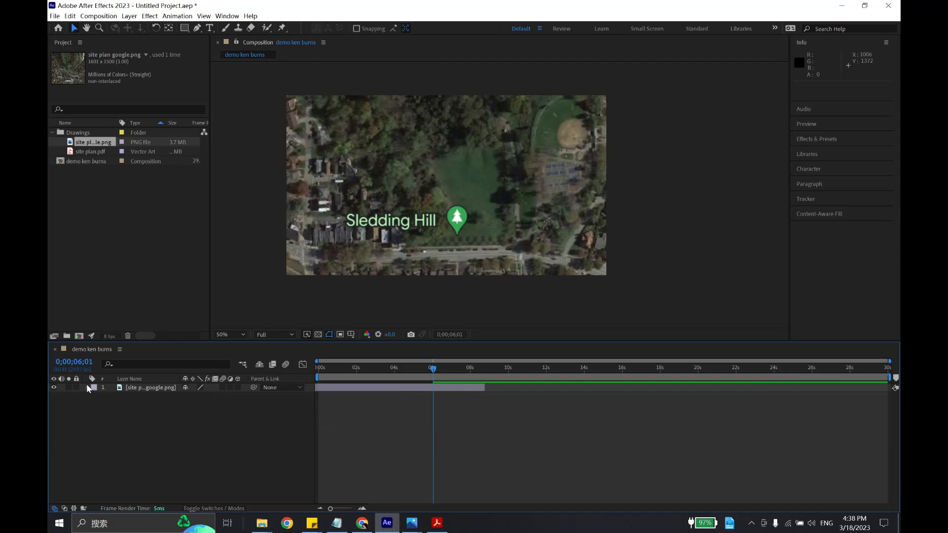
click(95, 152)
drag(97, 152, 467, 191)
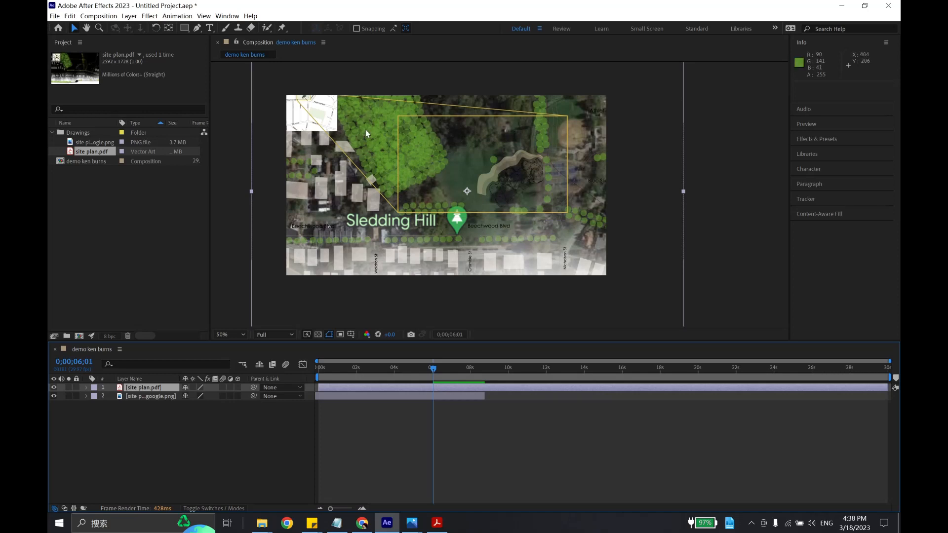
drag(366, 130, 489, 126)
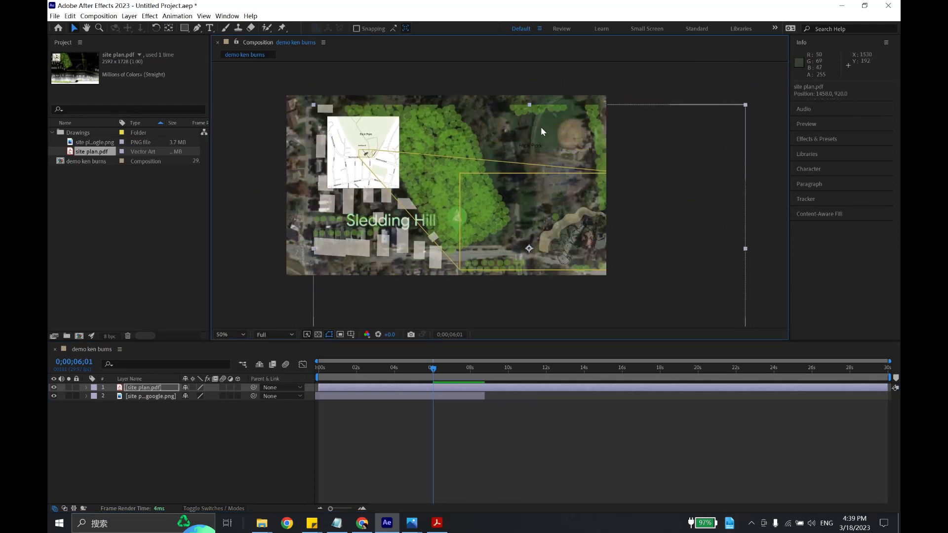
drag(469, 187, 407, 146)
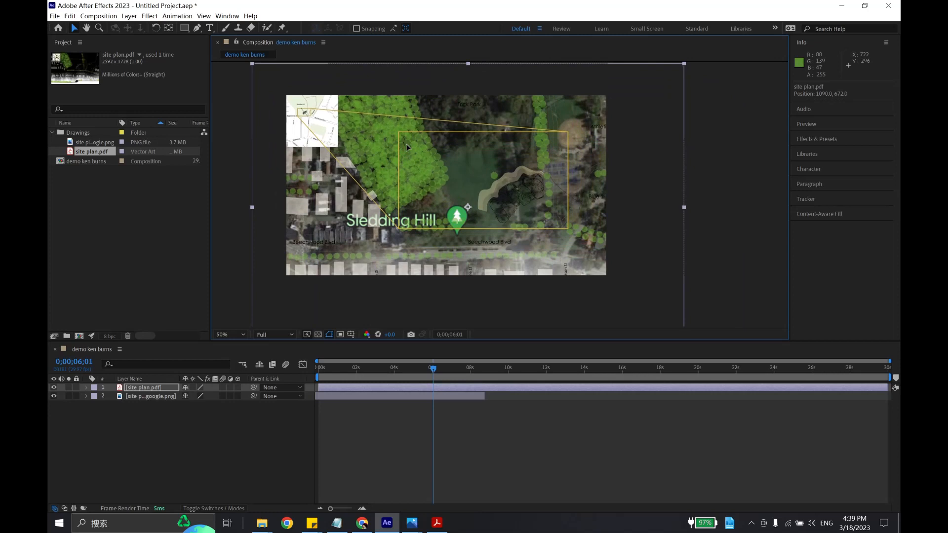
click(699, 152)
Step: Create a new shape layer and place it beneath the satellite image as the bottom layer of the composition
right_click(147, 412)
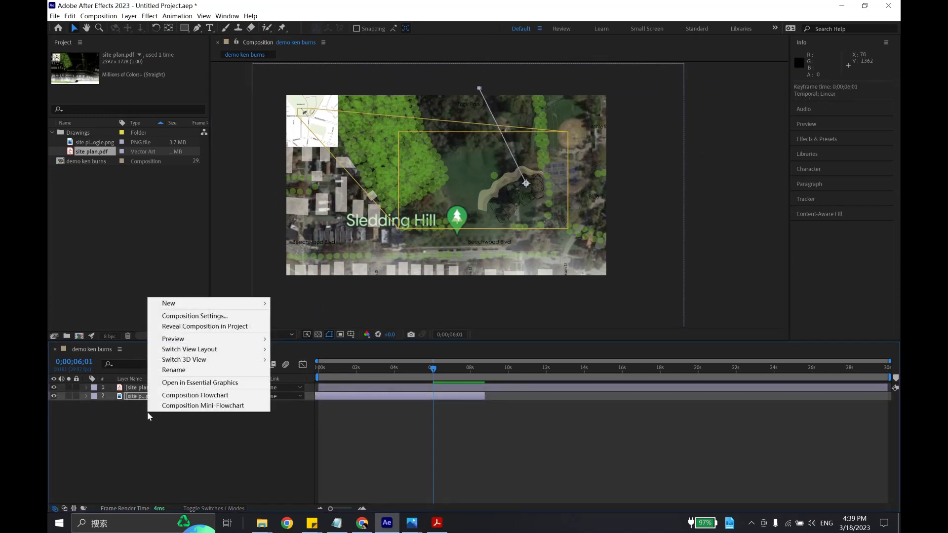
mouse_move(220, 311)
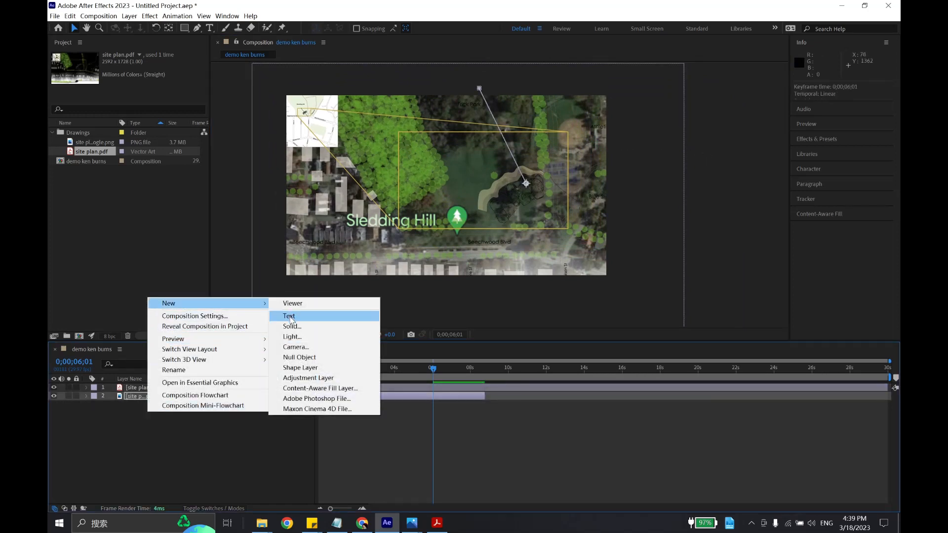
click(293, 368)
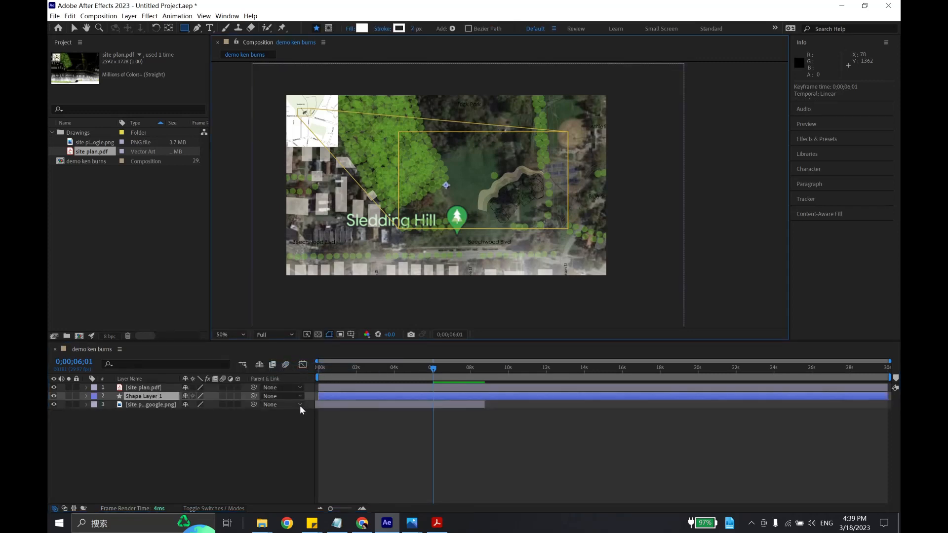
drag(165, 396, 162, 408)
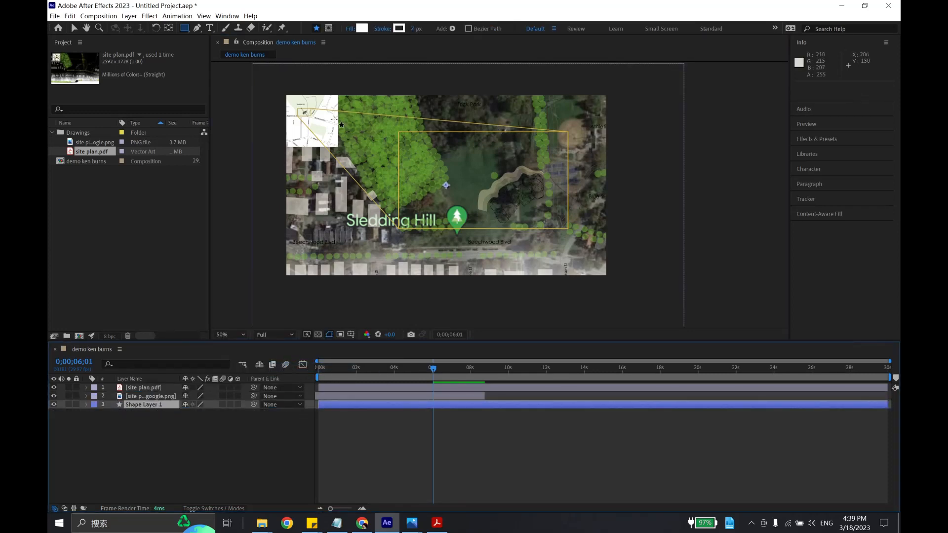
click(362, 28)
click(573, 203)
drag(273, 80, 572, 282)
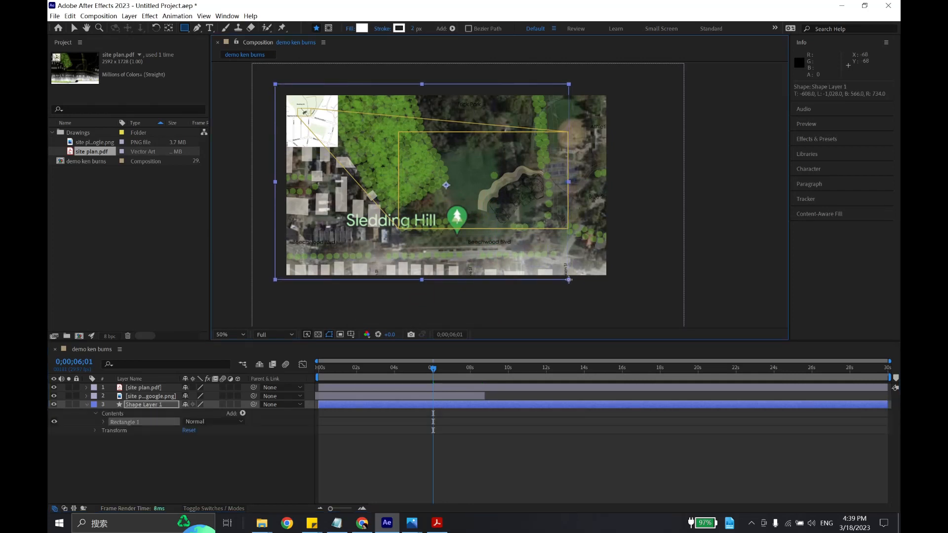
Step: Draw a white-filled rectangle of about 2120 by 1242 px on the shape layer, covering the whole composition frame
click(360, 29)
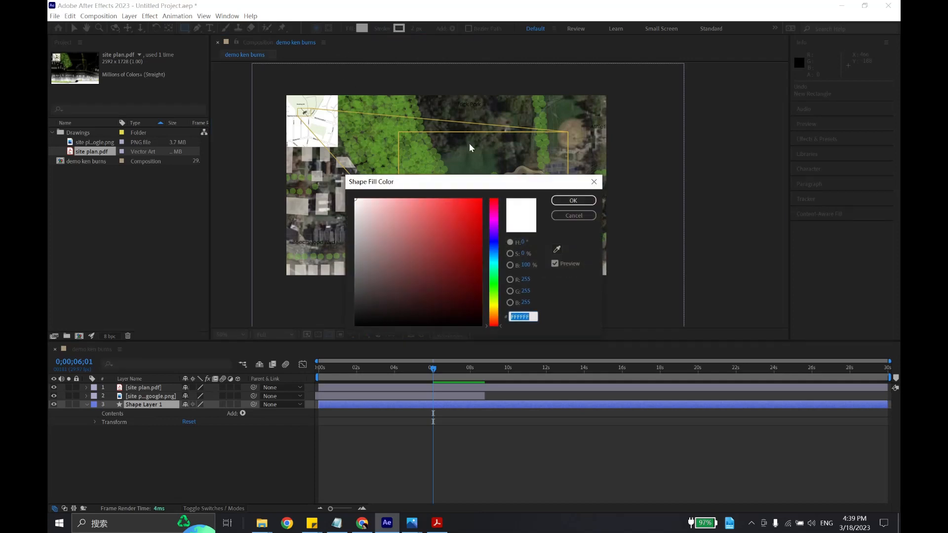
click(573, 203)
drag(274, 84, 628, 291)
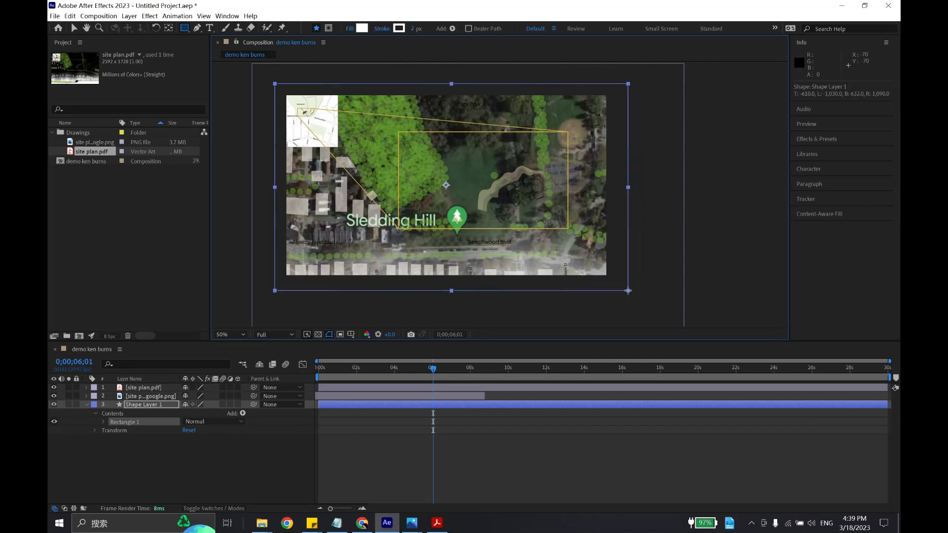
Step: Examine the shape layer's fill color, its rectangle's blending mode options and its contents
click(110, 405)
click(150, 404)
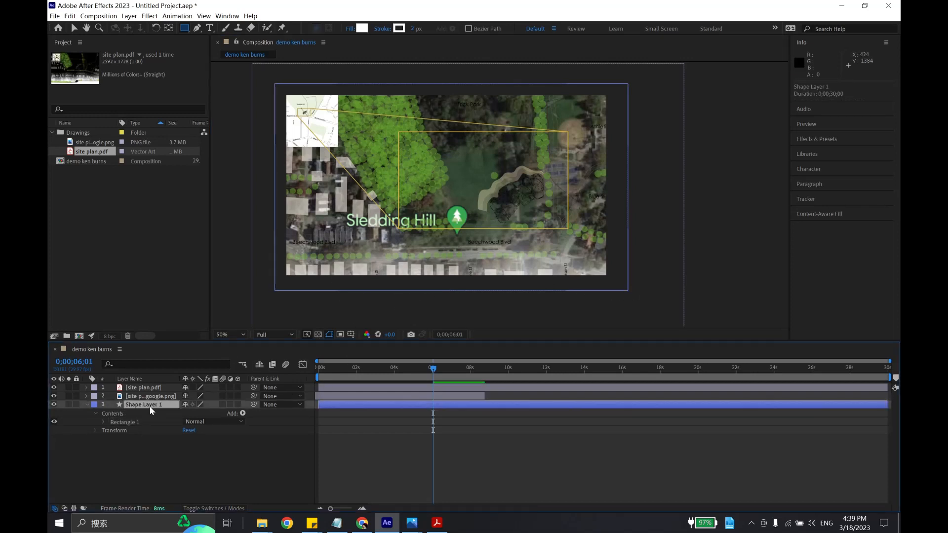
click(361, 28)
click(571, 198)
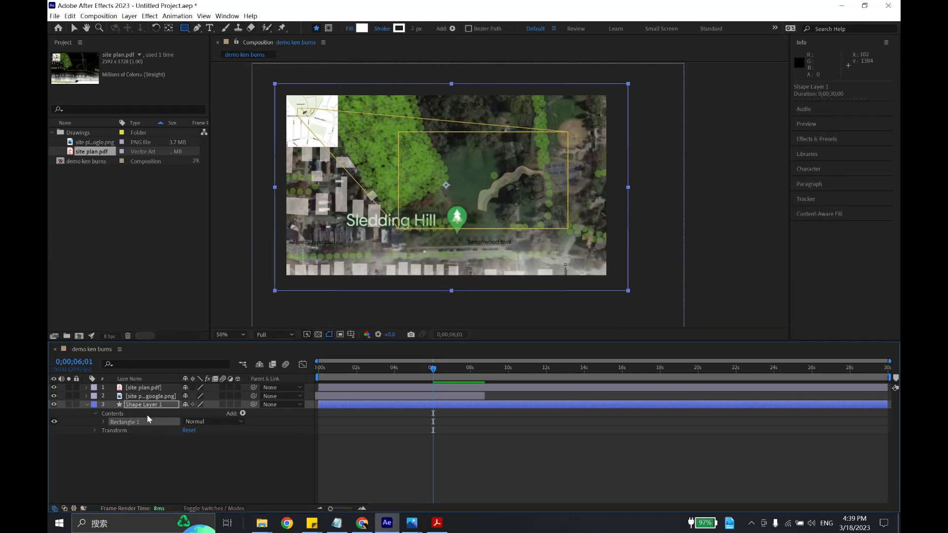
click(202, 422)
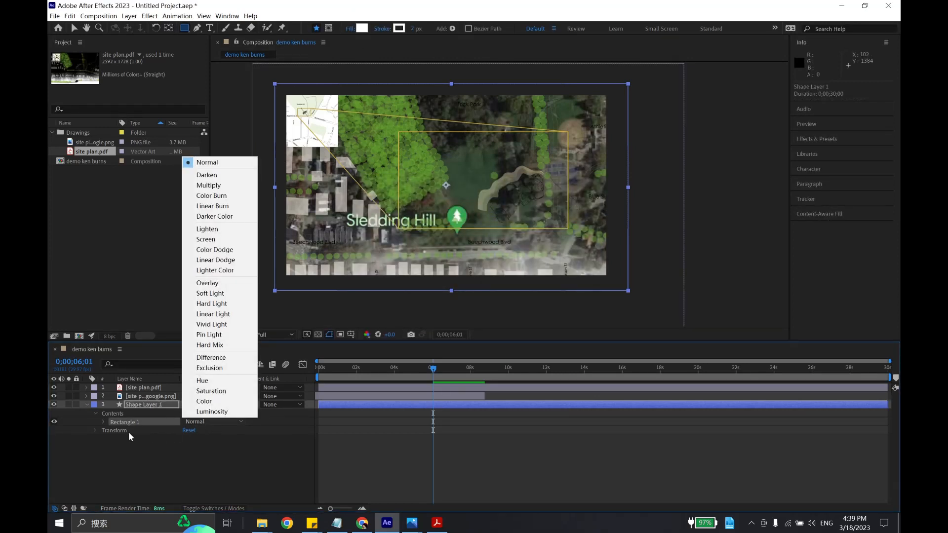
click(96, 433)
click(108, 414)
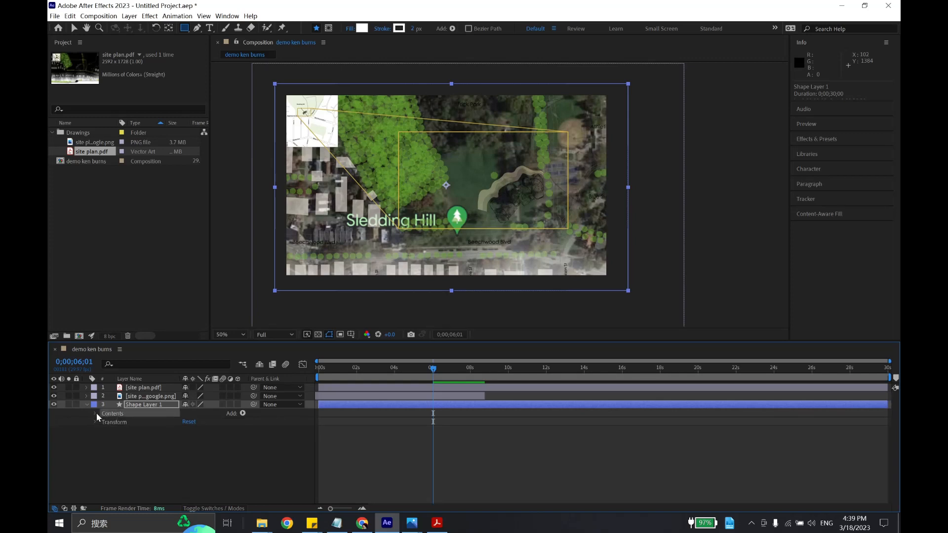
click(96, 414)
click(411, 404)
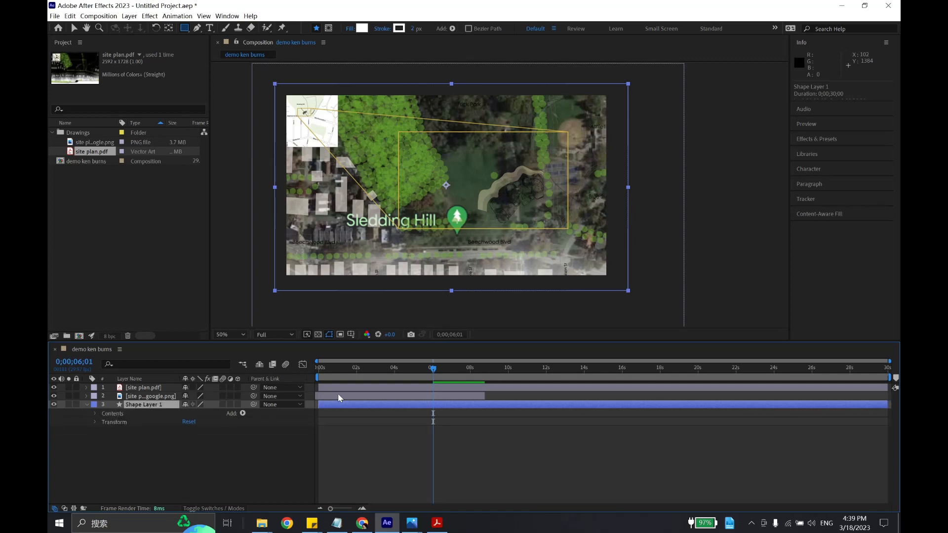
Step: Place site plan.pdf between the satellite image and the white shape layer, and hide the satellite image
click(55, 387)
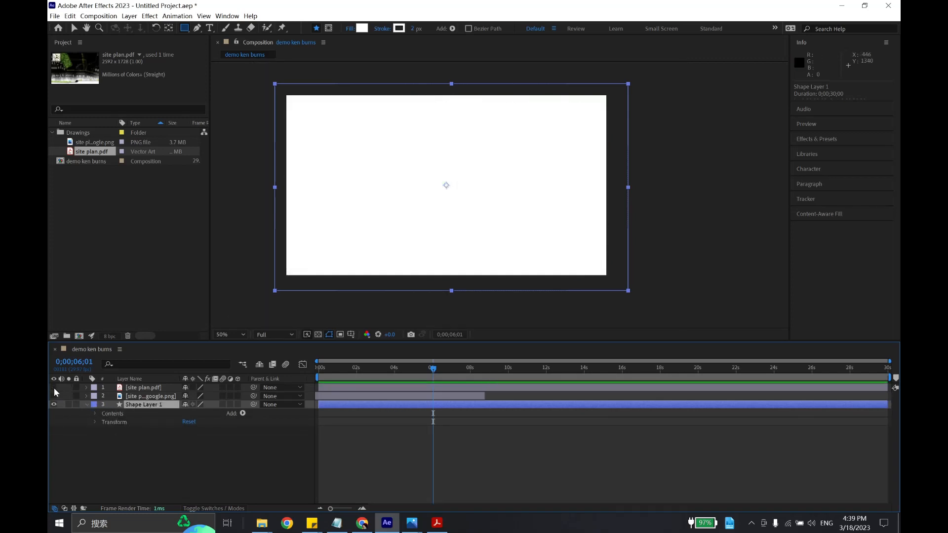
click(56, 396)
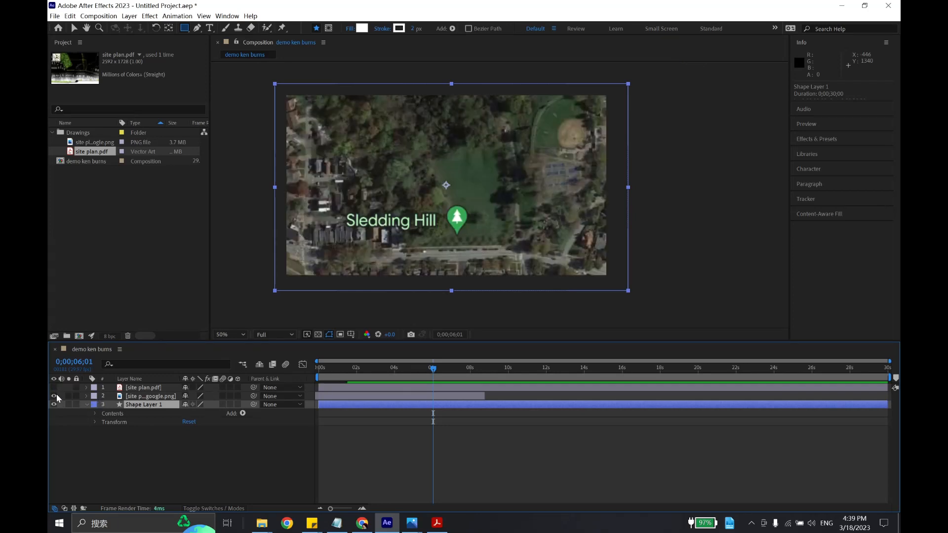
click(54, 388)
drag(143, 388, 156, 395)
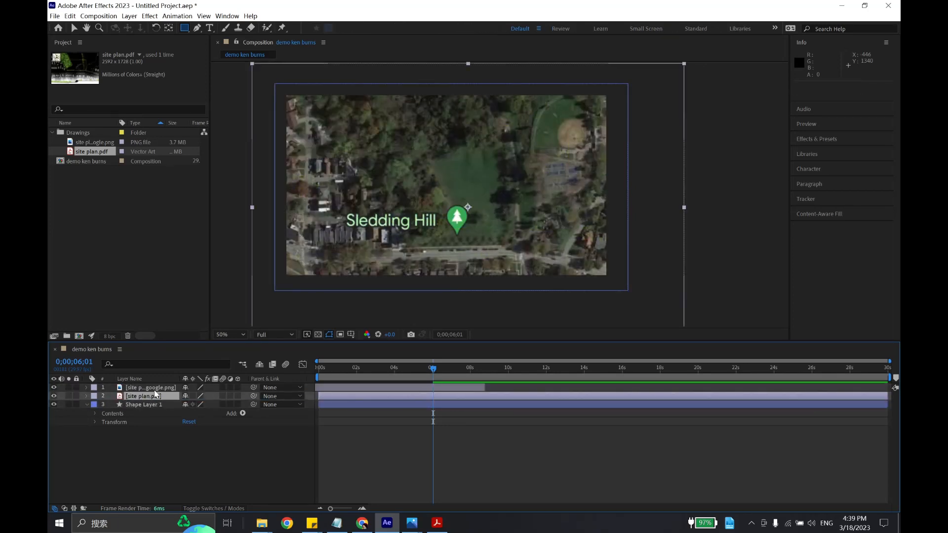
click(55, 388)
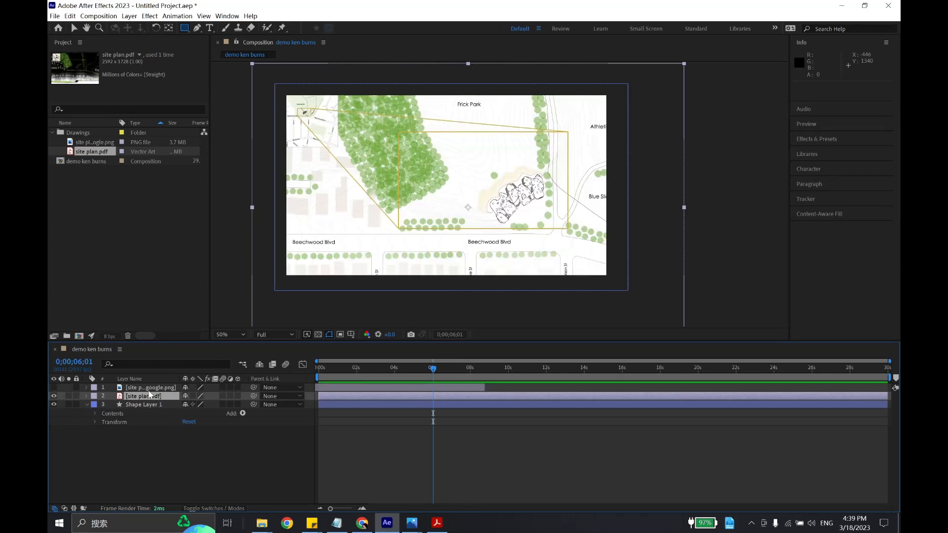
click(53, 404)
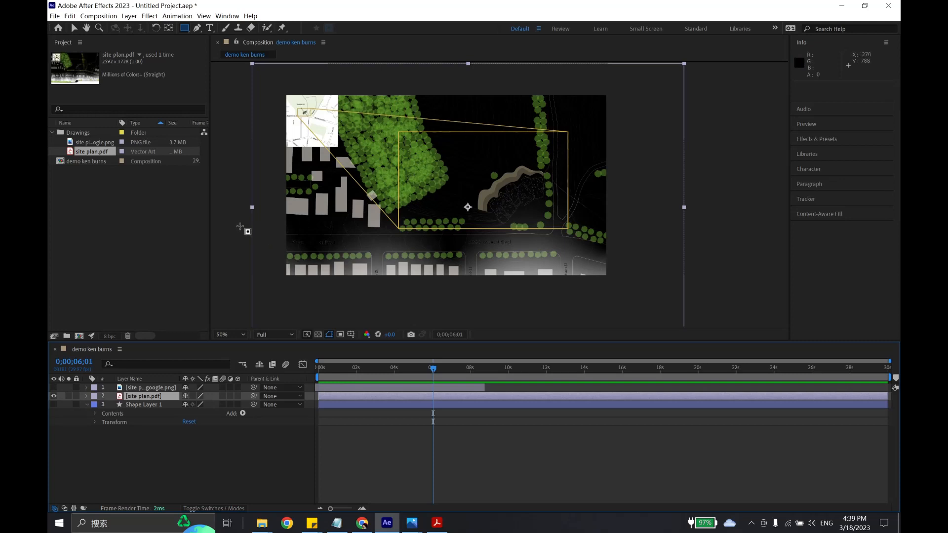
click(53, 405)
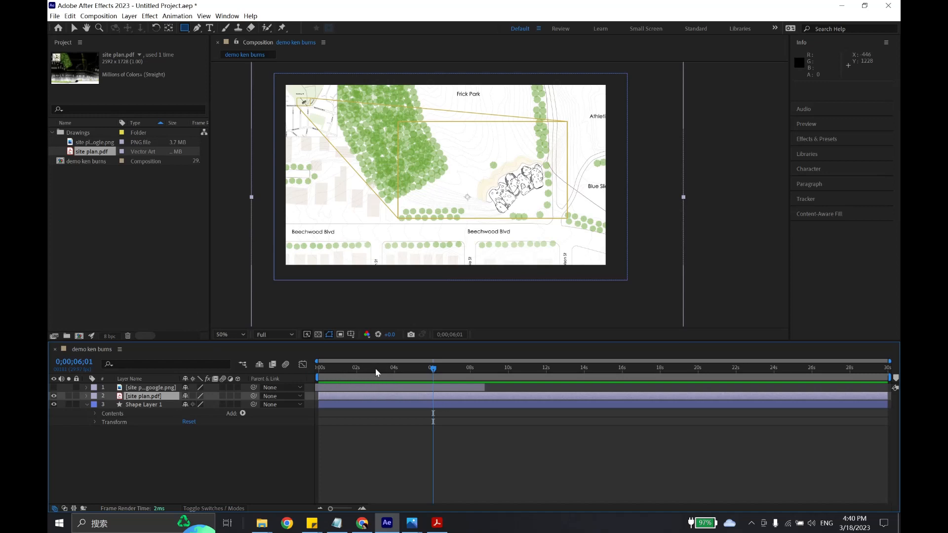
Step: Go to 0;00;00;00 and expand the Transform properties of the satellite image and site plan layers
drag(357, 368, 318, 367)
click(87, 388)
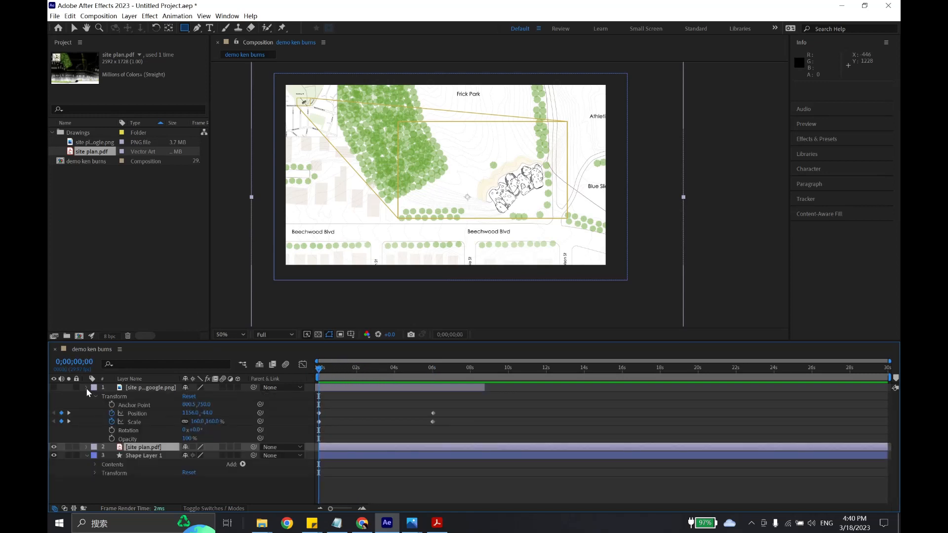
click(87, 388)
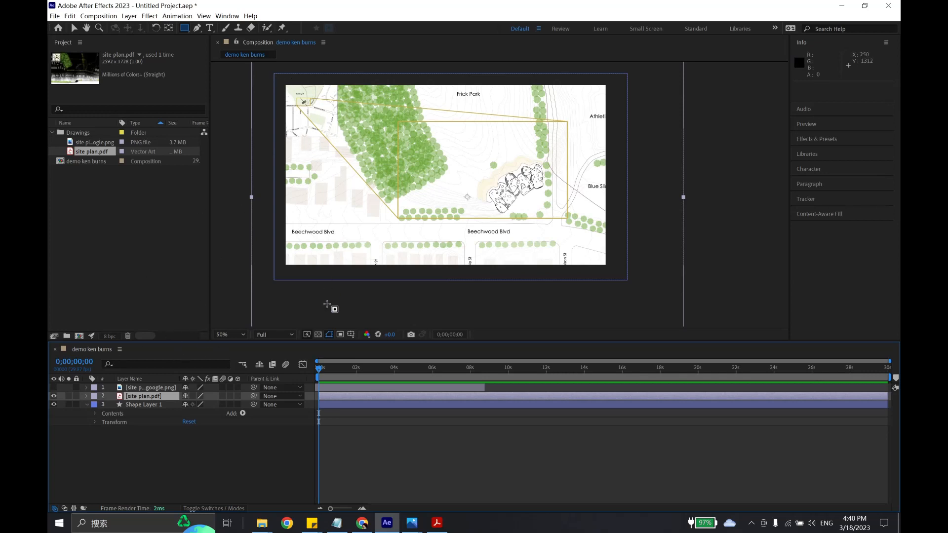
click(87, 396)
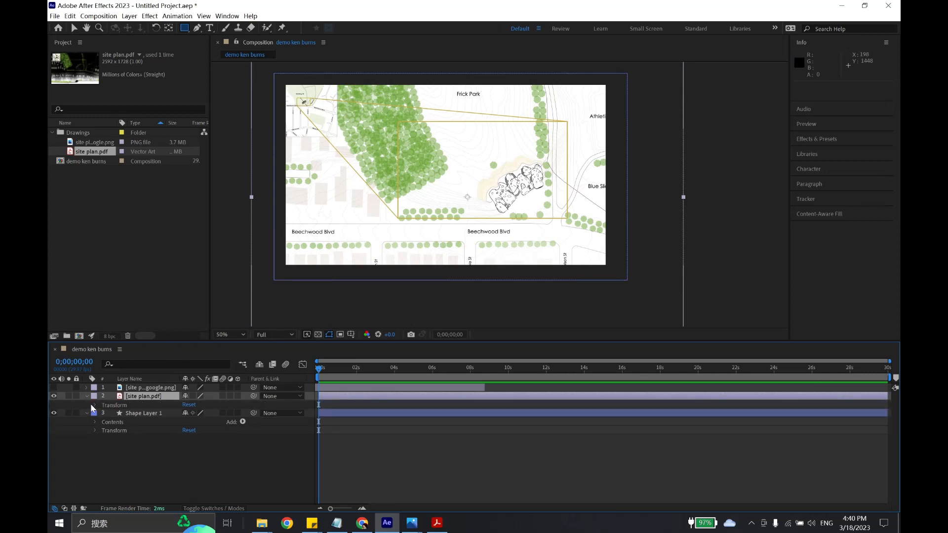
click(94, 405)
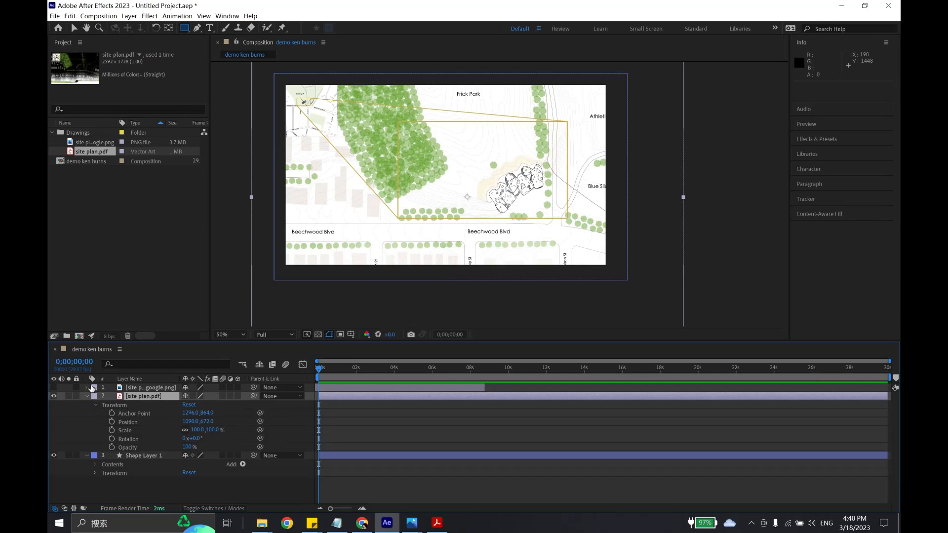
click(87, 387)
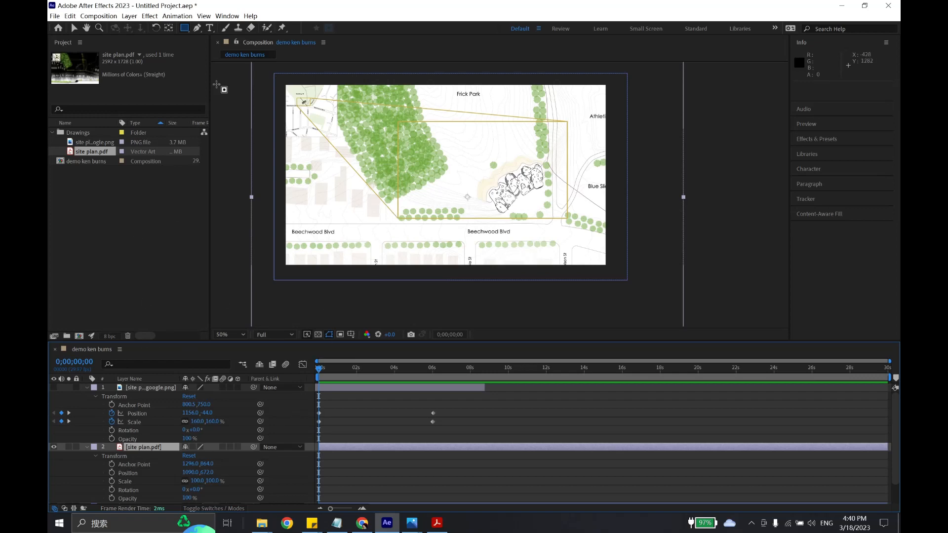
Step: Try to enlarge the site plan to about 209, 202% and move it to about position 2516, 1458, framing its inset map
click(75, 28)
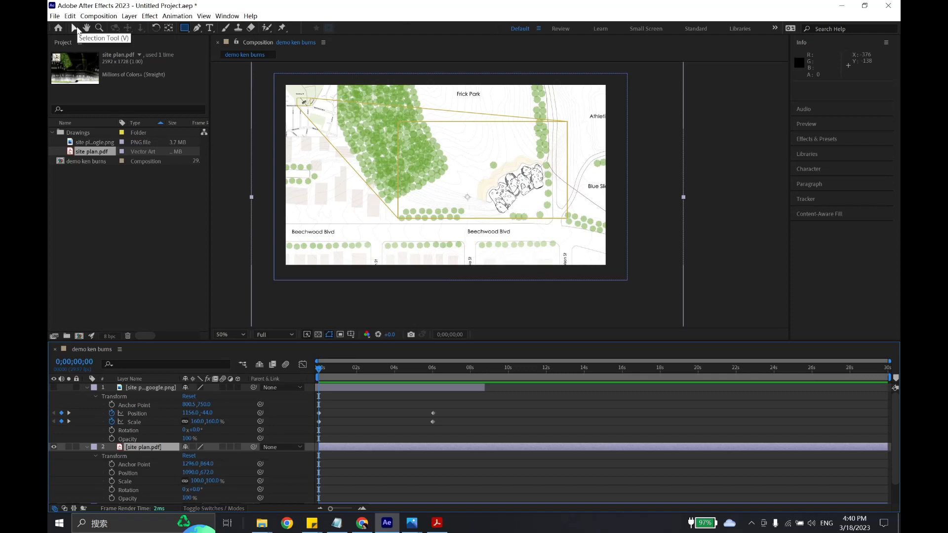
drag(366, 144, 464, 230)
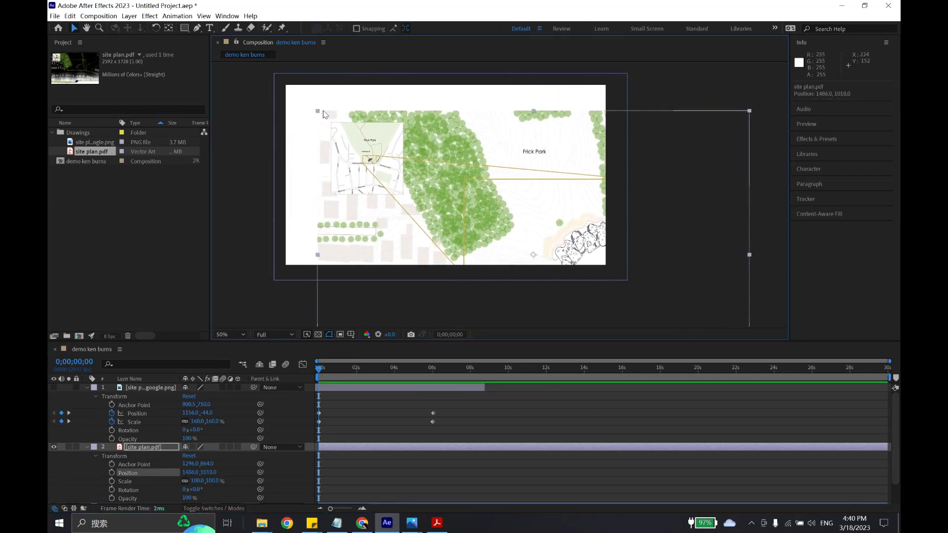
drag(318, 113, 418, 186)
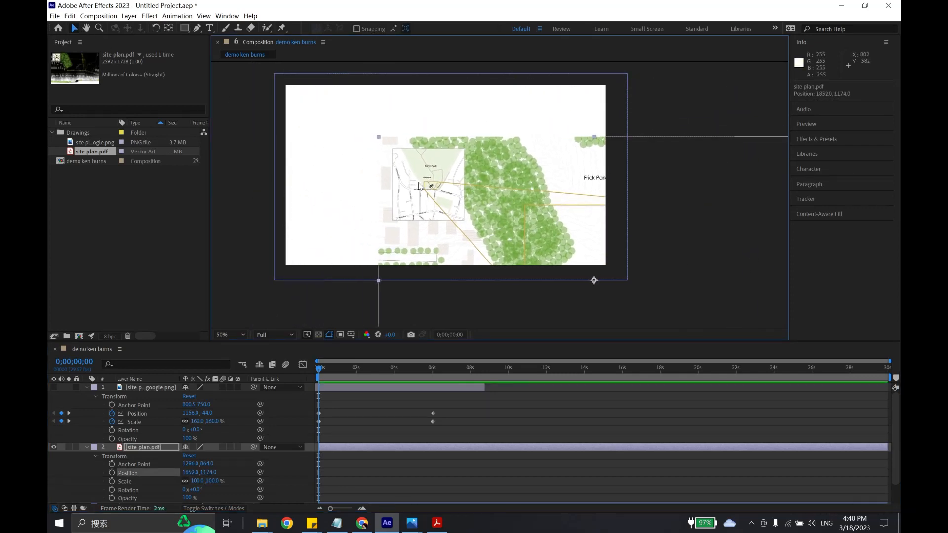
drag(378, 137, 262, 65)
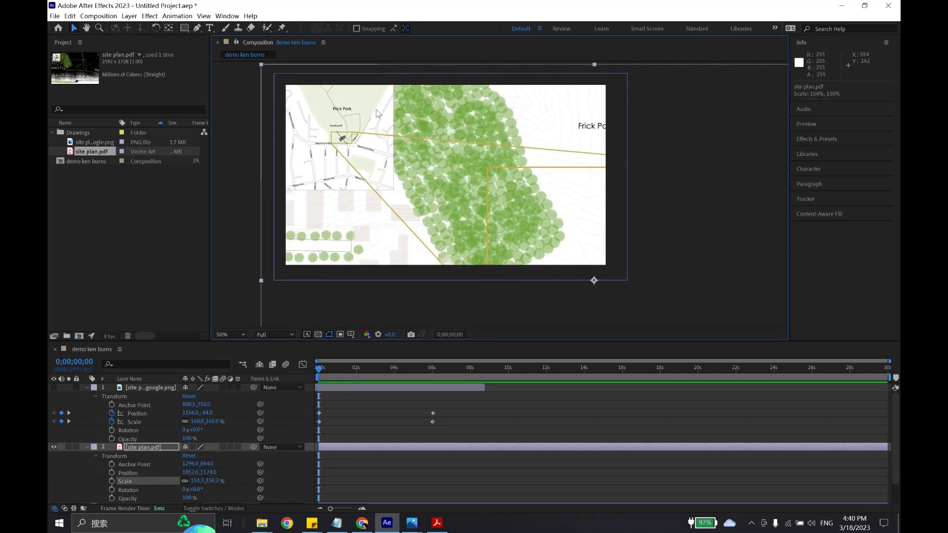
drag(366, 166, 477, 213)
drag(372, 112, 253, 39)
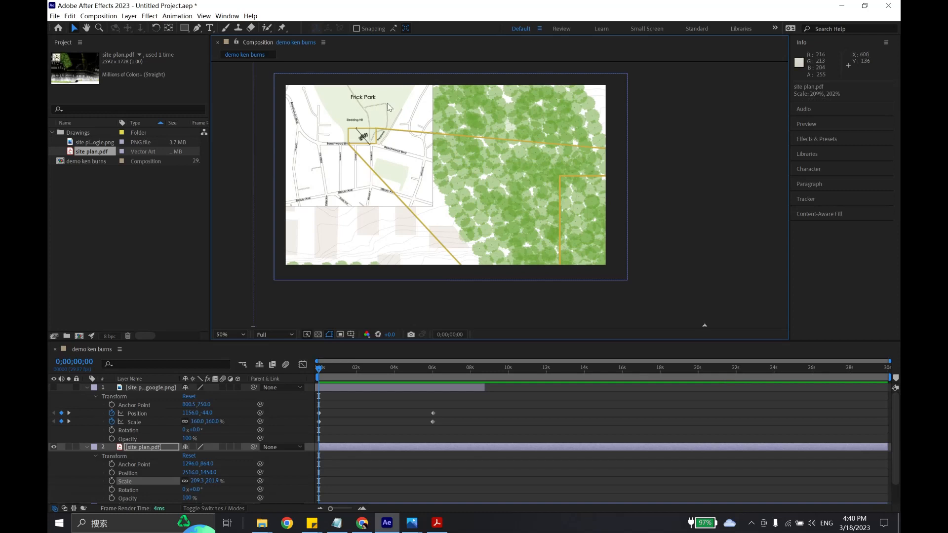
Step: Try to center the Frick Park inset map by moving the site plan to about 3444, 1928 and scaling it to about 252, 235%
drag(422, 145, 504, 201)
drag(345, 90, 249, 43)
drag(401, 131, 468, 158)
drag(314, 67, 343, 92)
drag(427, 146, 394, 115)
key(ctrl+z)
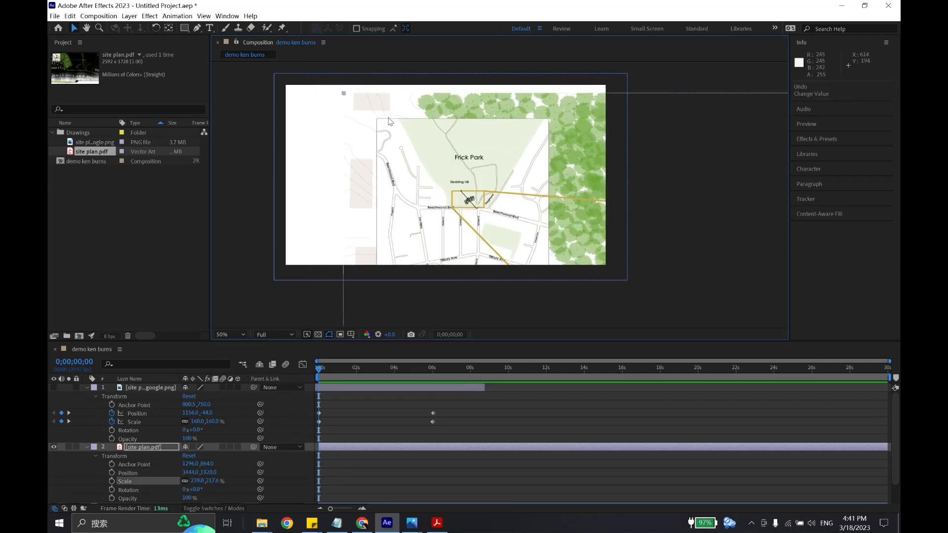
key(ctrl+z)
Step: Try to refine the site plan's starting frame with position about 3600, 1992 and scale about 270, 251%
scroll(403, 127, down, 2)
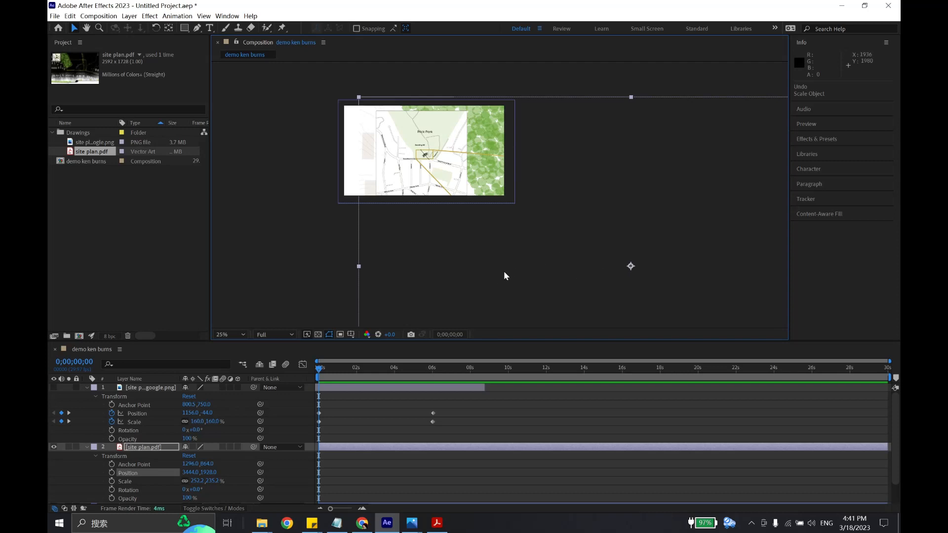
drag(369, 126, 390, 149)
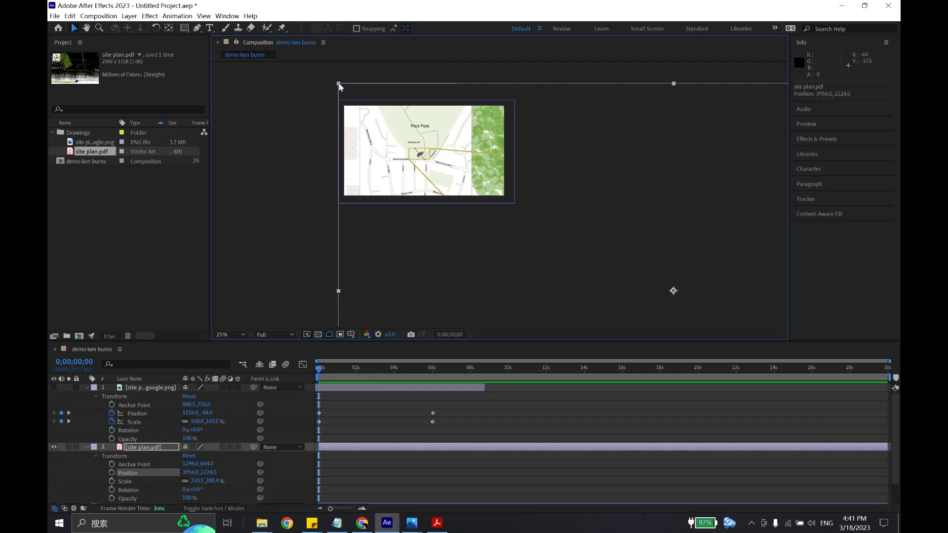
drag(338, 85, 354, 101)
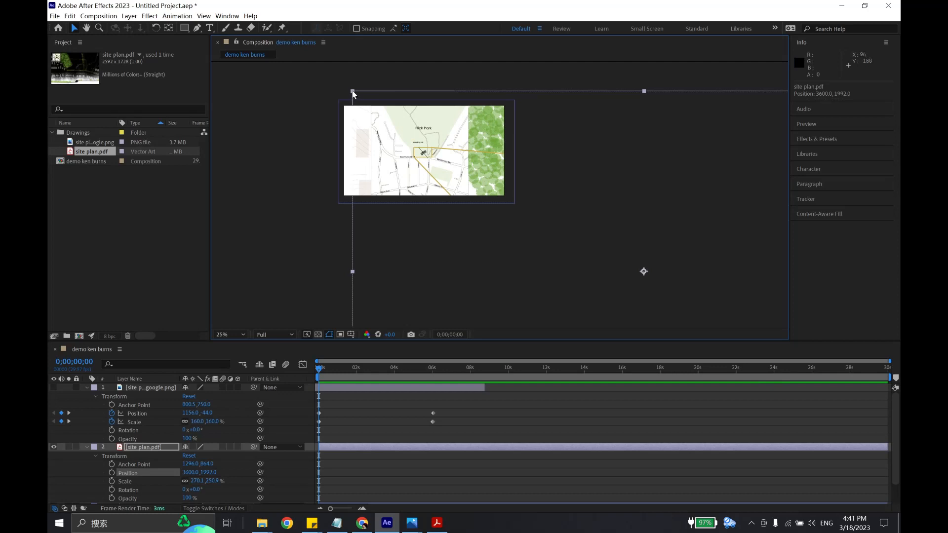
click(328, 101)
click(400, 125)
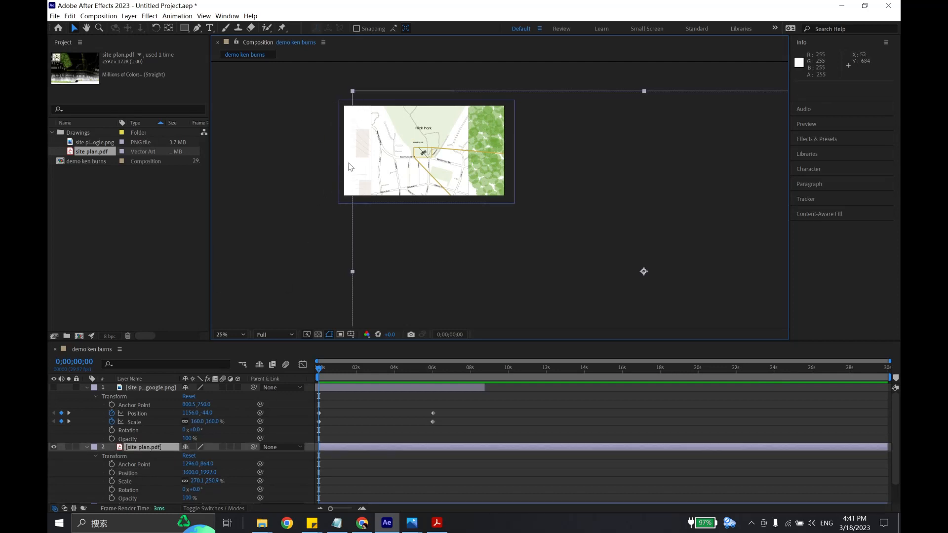
Step: Undo all the moves and scaling of the site plan, and return to 0;00;00;00
key(ctrl+z)
key(ctrl+z)
key(ctrl+z)
key(ctrl+z)
key(ctrl+z)
key(ctrl+z)
key(ctrl+z)
key(ctrl+z)
key(ctrl+z)
key(ctrl+z)
key(ctrl+z)
key(ctrl+z)
key(ctrl+z)
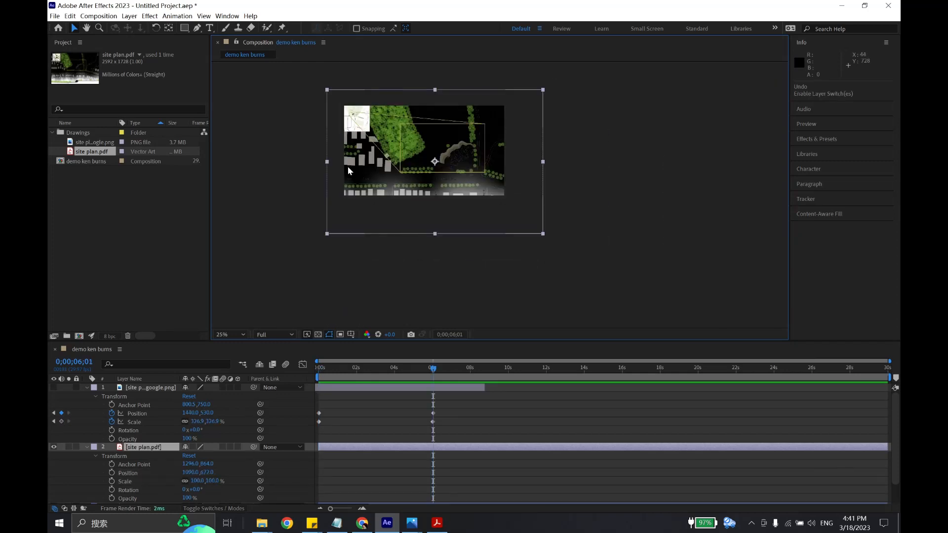
key(Home)
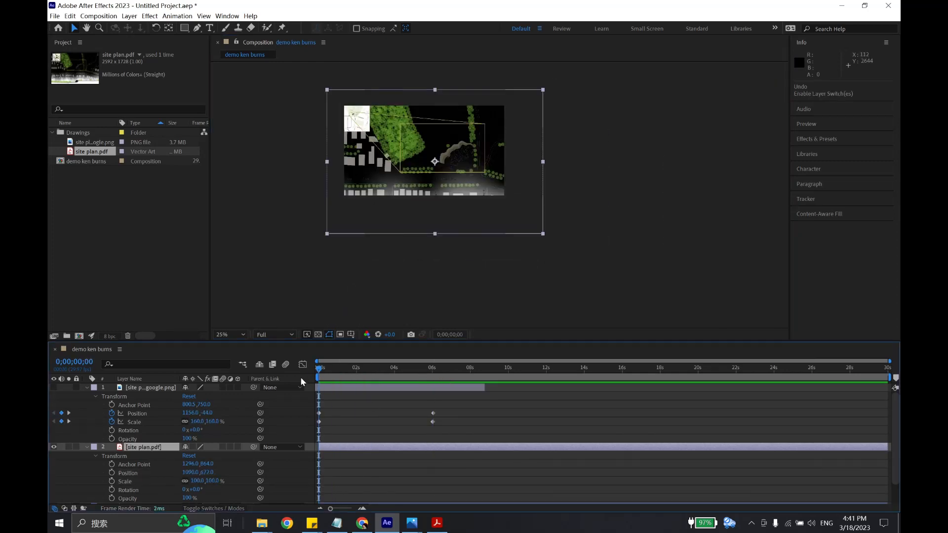
Step: Shift the site plan layer to start at about 0;00;08;24, where the satellite image ends, and show the white shape layer
drag(383, 448, 546, 448)
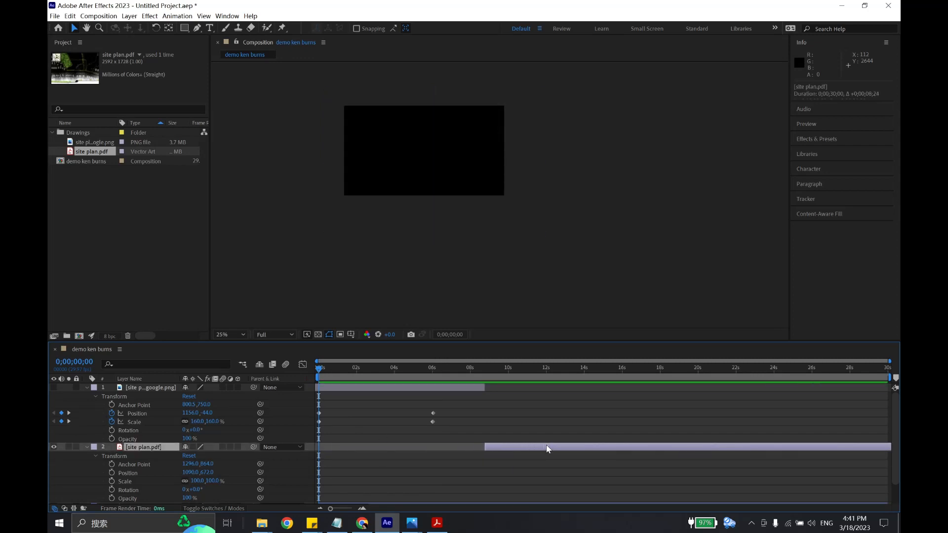
click(483, 378)
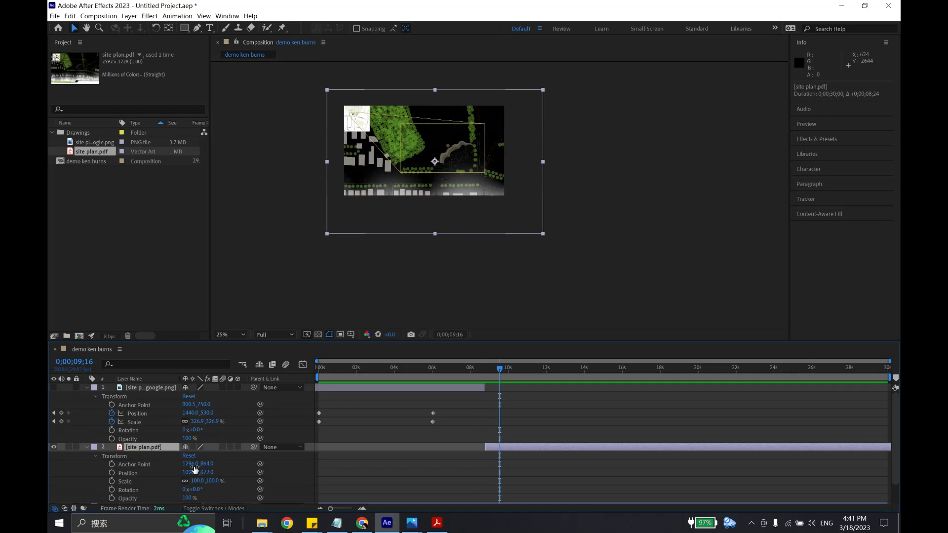
scroll(473, 446, down, 1)
click(473, 446)
click(384, 483)
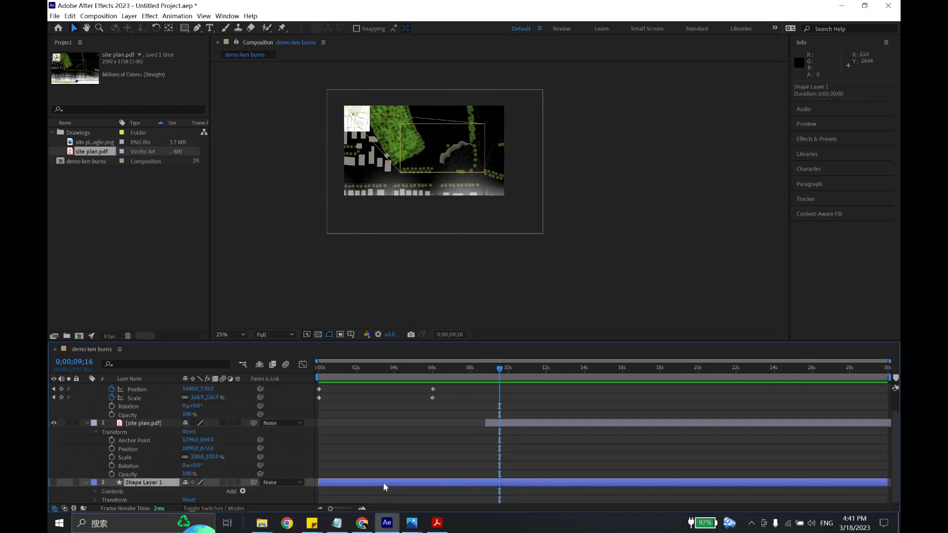
click(54, 483)
scroll(144, 421, up, 1)
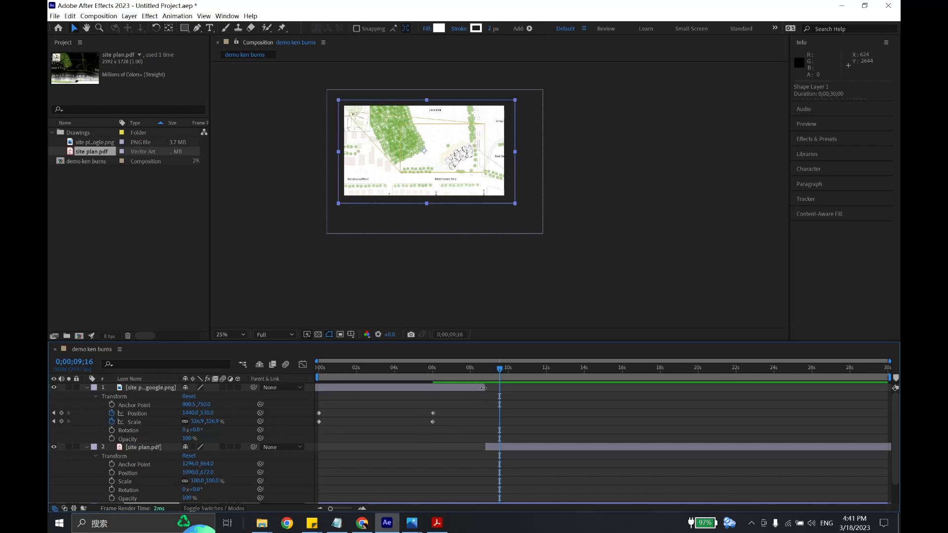
Step: Move the site plan layer 20 frames earlier to overlap the satellite image, and hide the satellite image layer
click(483, 370)
drag(495, 446, 483, 447)
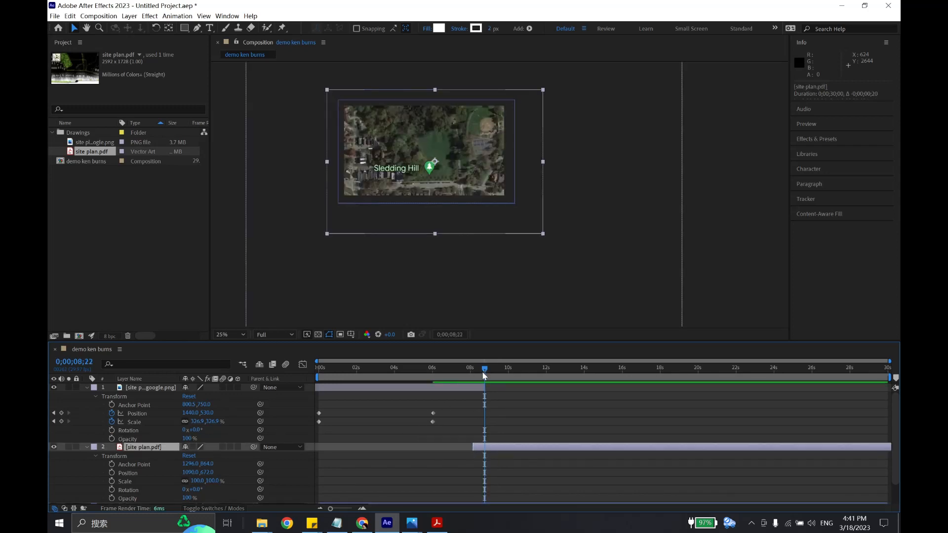
drag(484, 373, 478, 374)
click(54, 387)
scroll(484, 465, down, 1)
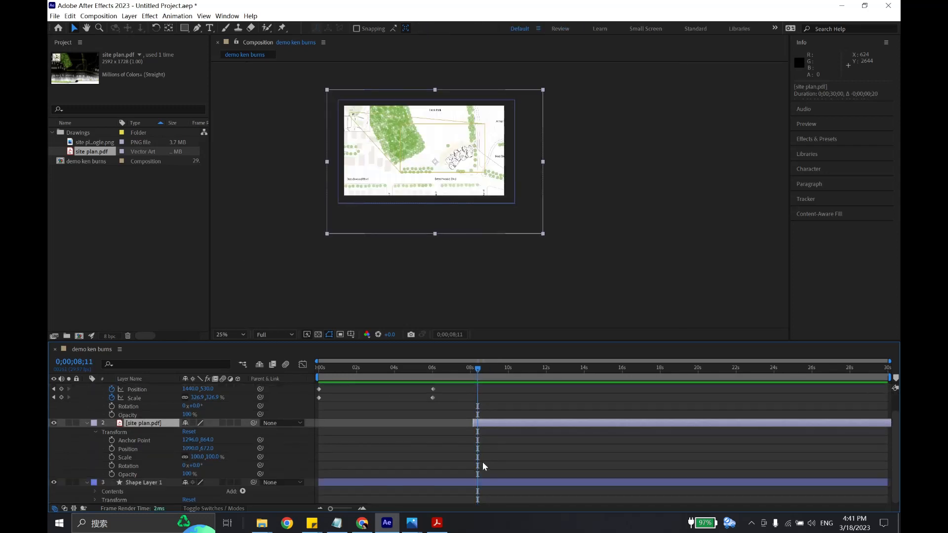
drag(478, 372, 462, 370)
click(487, 397)
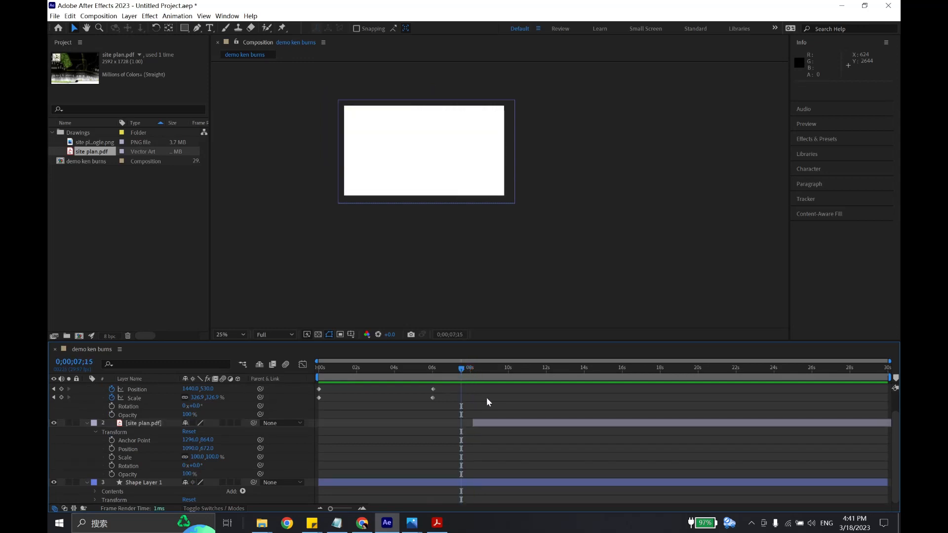
scroll(477, 405, up, 1)
key(ctrl+s)
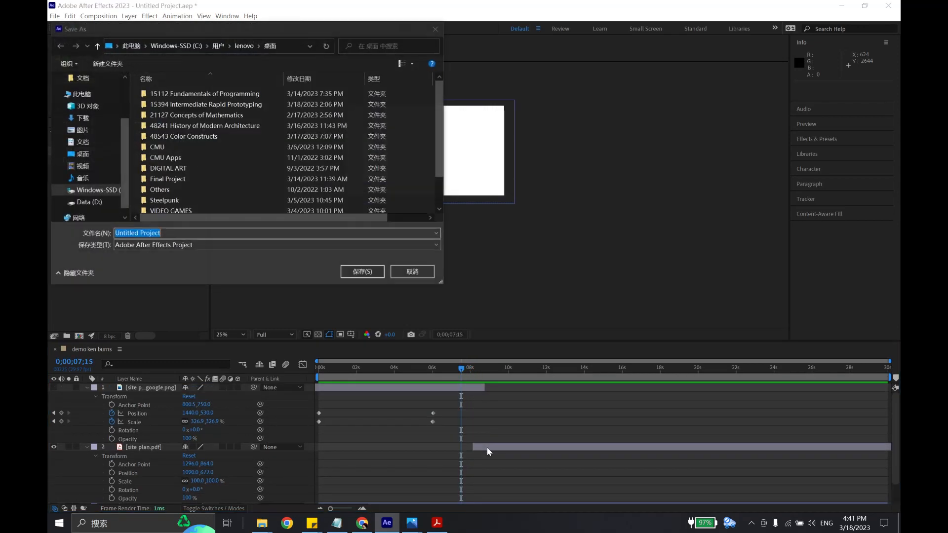
key(Escape)
Step: Select the site plan layer and set the current time to its first visible frame, about 0;00;08;06
click(502, 447)
drag(461, 369, 473, 373)
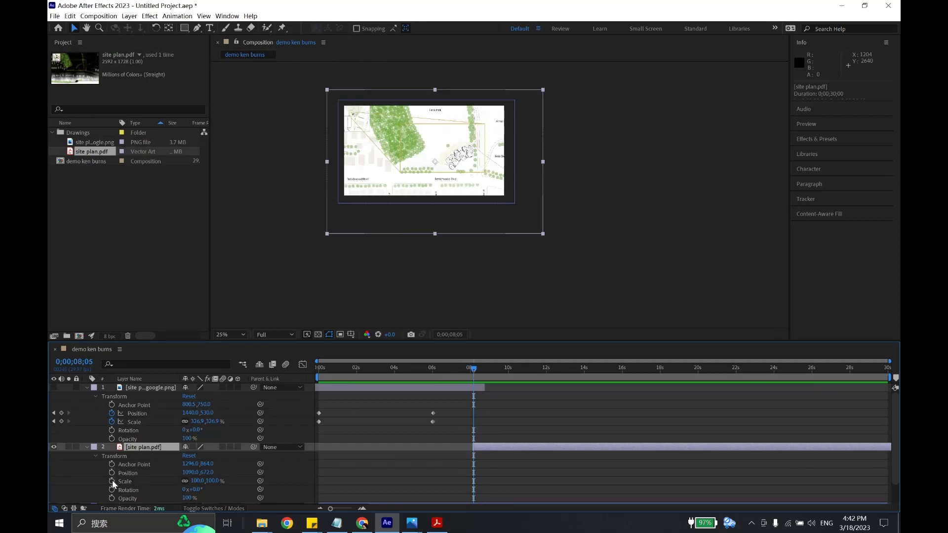
drag(473, 369, 472, 369)
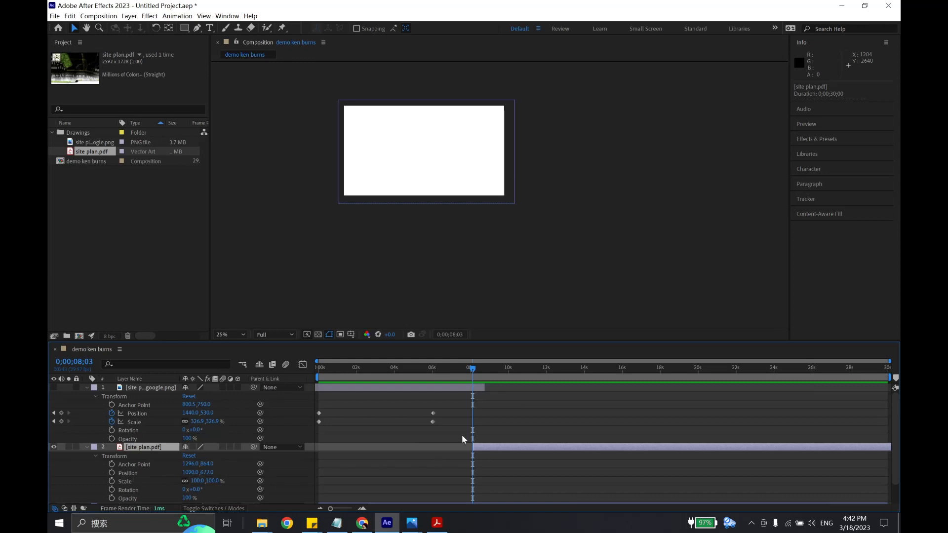
drag(473, 370, 474, 370)
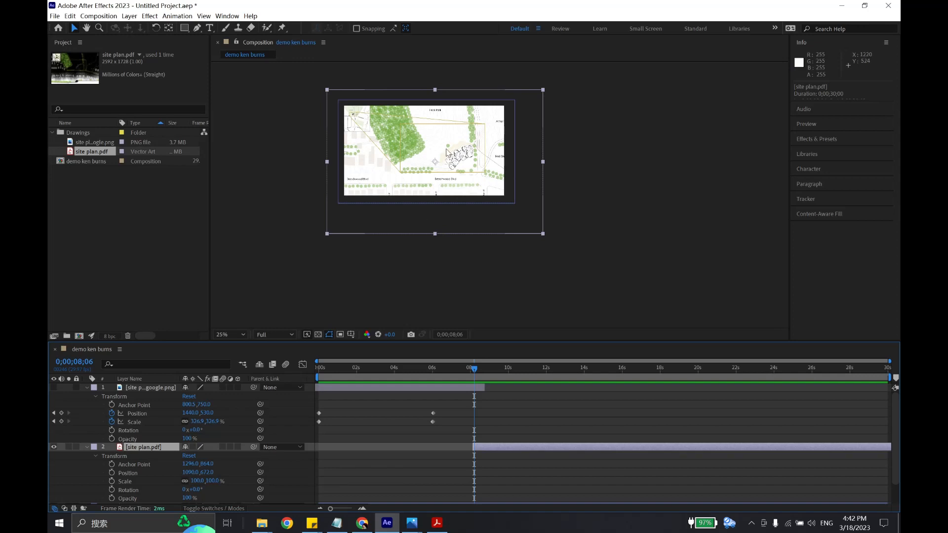
scroll(423, 89, up, 2)
scroll(493, 190, down, 4)
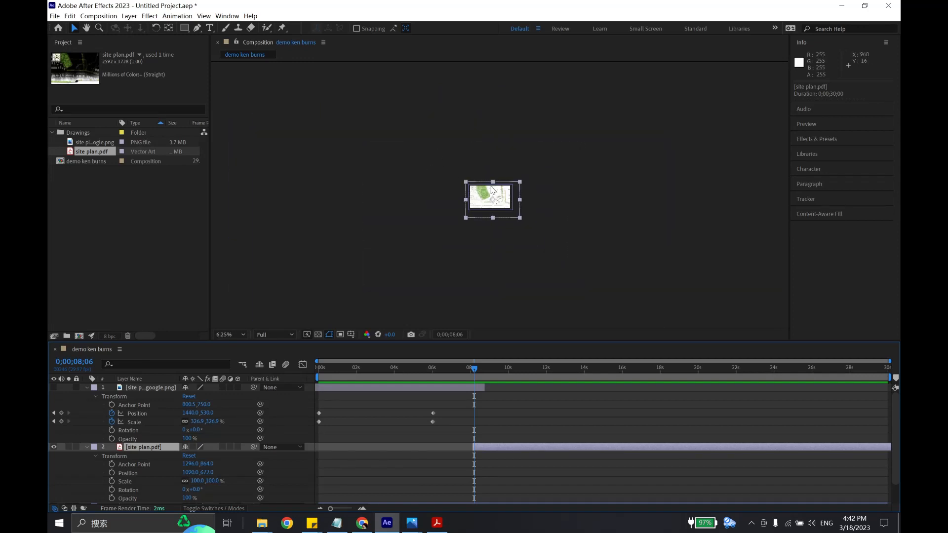
scroll(496, 192, up, 4)
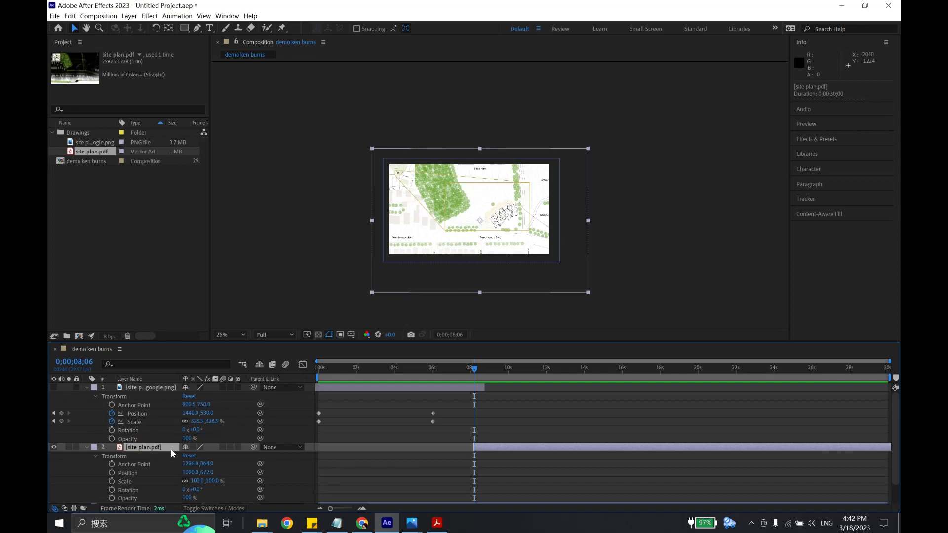
Step: Set the site plan's anchor point to half its dimensions, 2592/2 horizontally and 1728/2 vertically
click(192, 465)
text(2592/2)
key(Return)
click(205, 463)
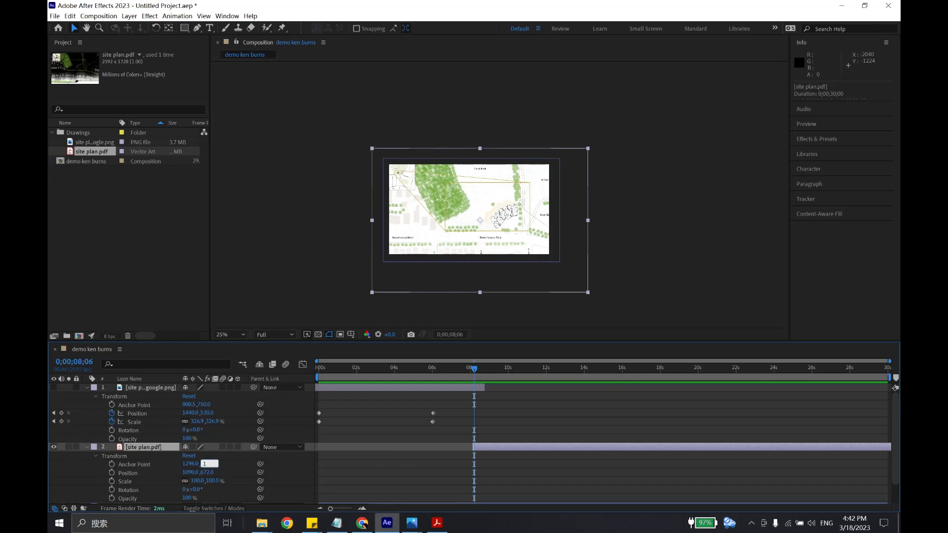
text(1728/2)
key(Return)
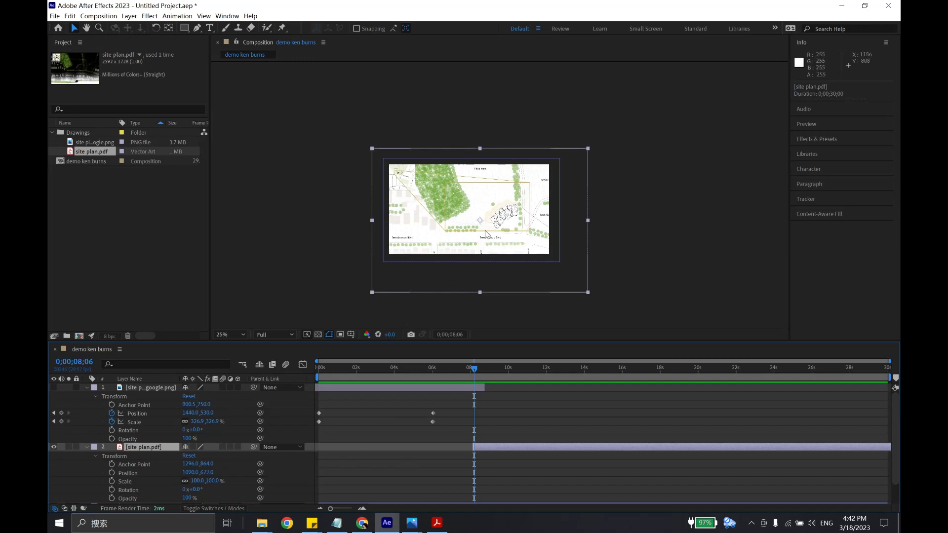
Step: Undo the hiding of the satellite image and the site plan layer's 20-frame shift
click(191, 473)
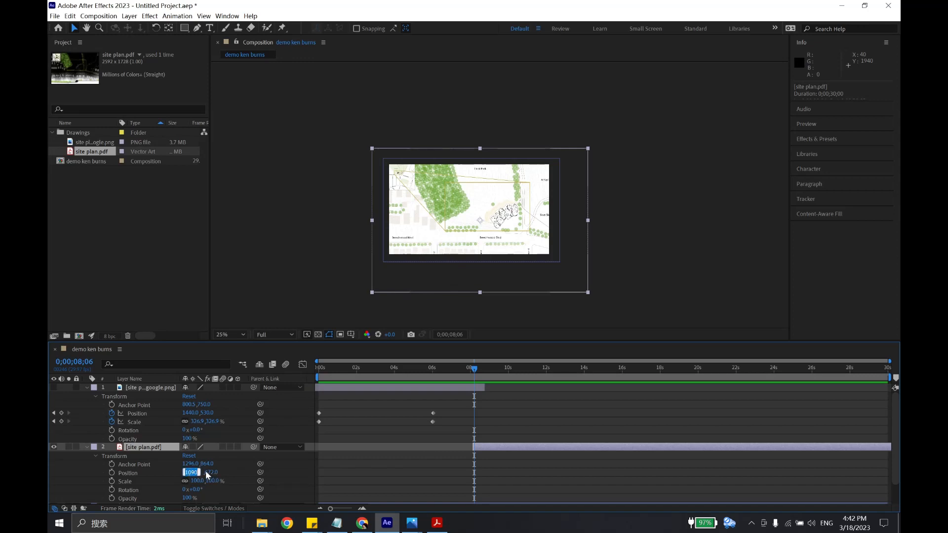
click(249, 281)
key(ctrl+z)
key(ctrl+z)
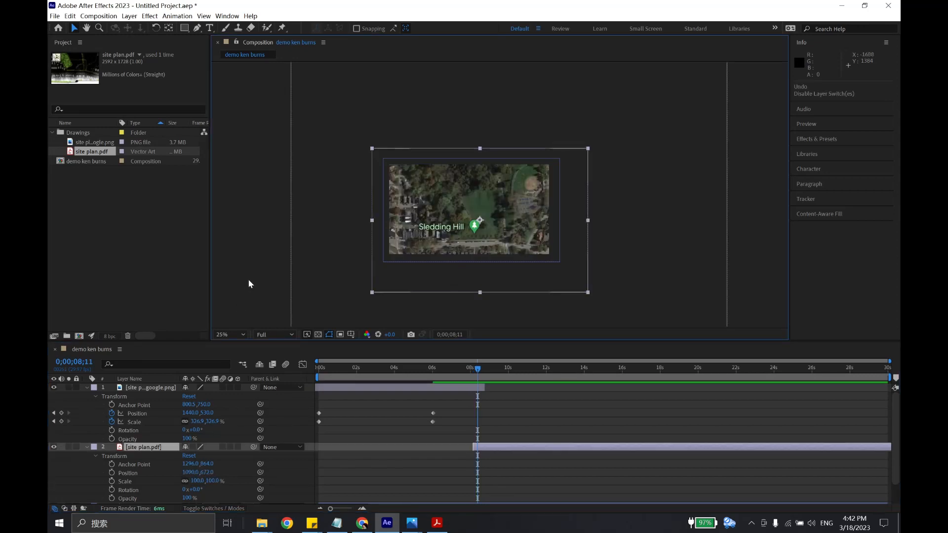
Step: At 0;00;09;00, try to center the site plan in the frame by hand at about position 954, 552
click(192, 472)
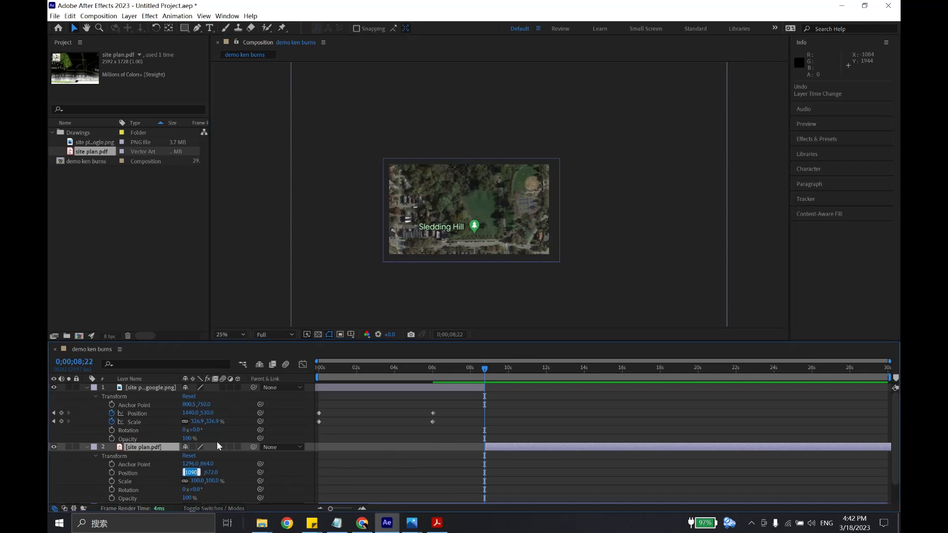
click(138, 169)
click(192, 473)
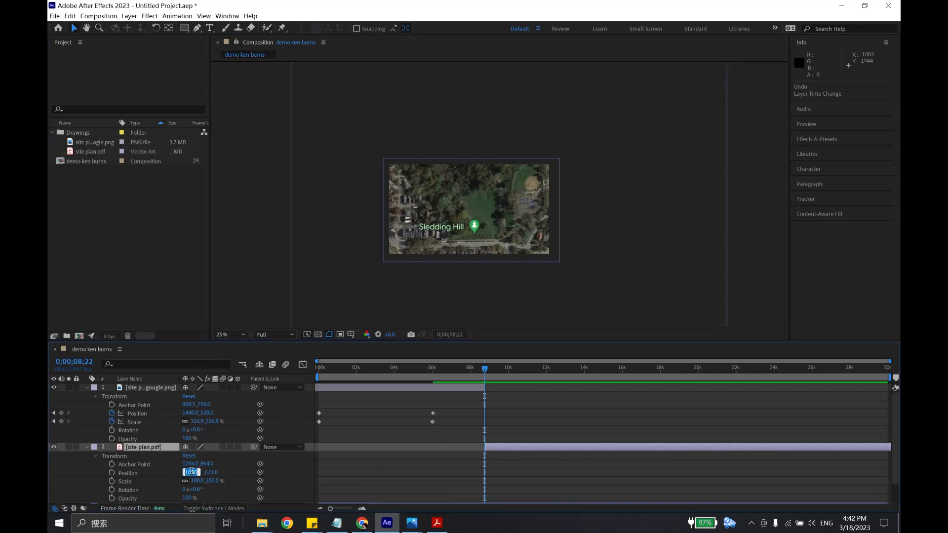
click(497, 451)
click(489, 367)
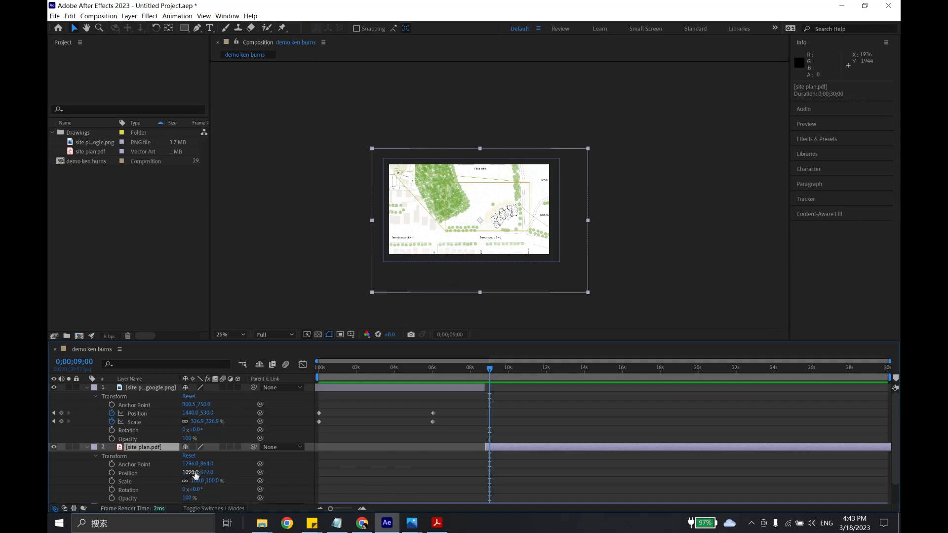
drag(546, 249, 567, 234)
drag(491, 285, 439, 234)
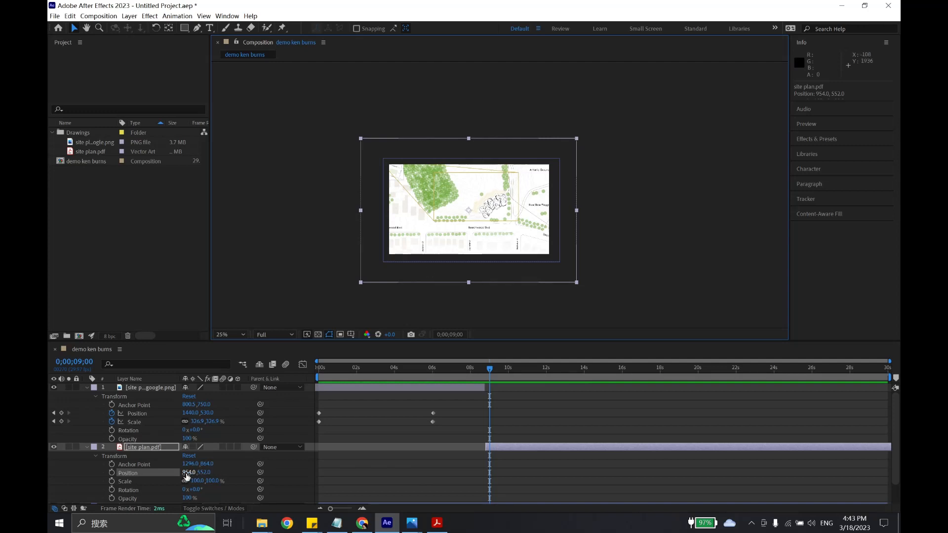
click(188, 473)
click(328, 242)
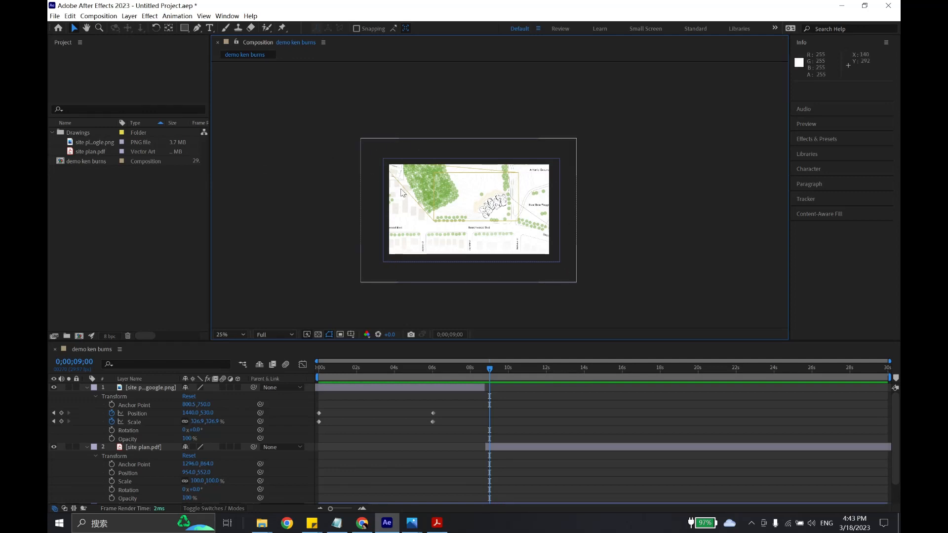
Step: Center the site plan exactly with position 1920/2, 1080/2, and set the current time to its start at 0;00;08;24
click(190, 472)
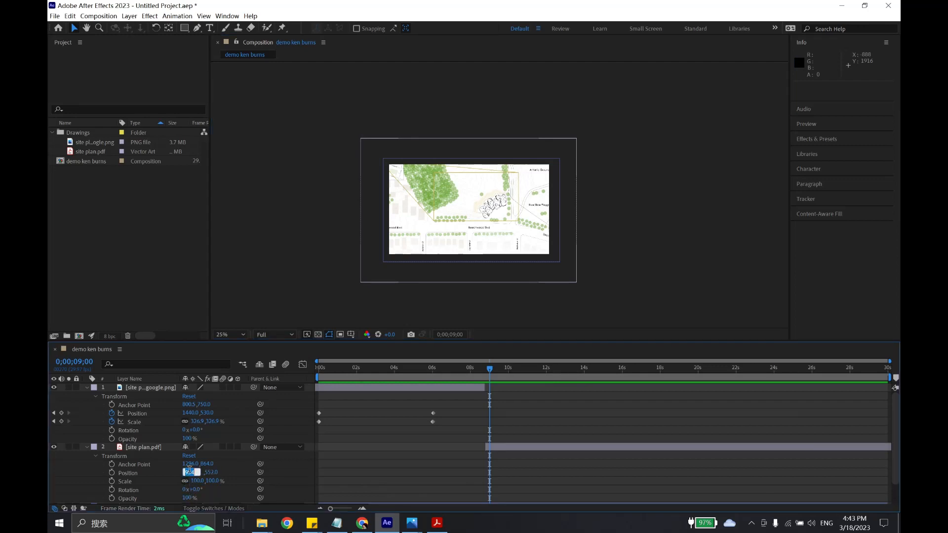
text(1920/2)
key(Tab)
text(1)
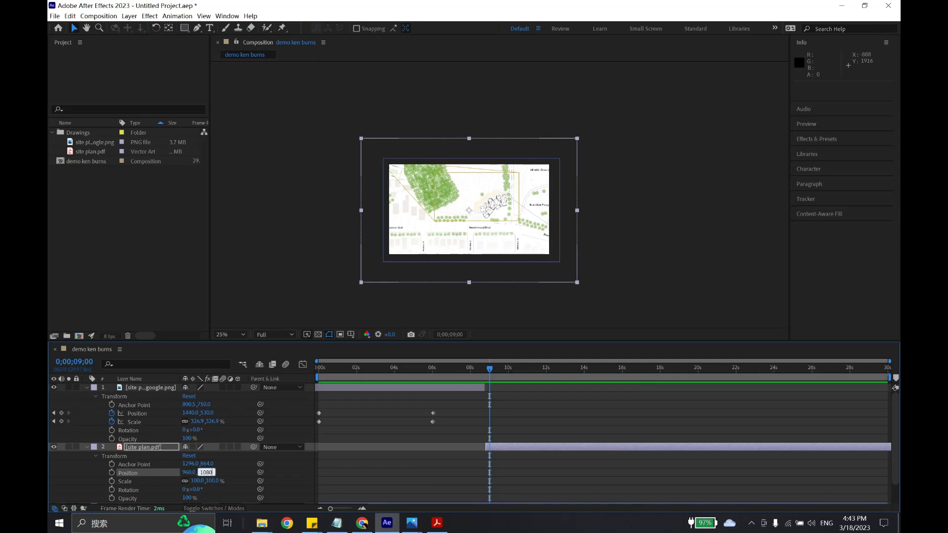
key(Return)
click(306, 306)
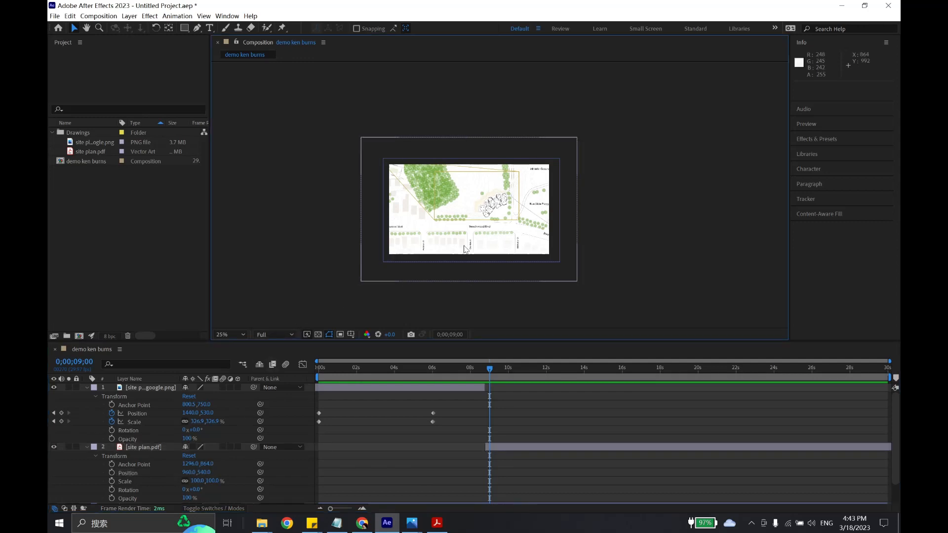
scroll(468, 242, up, 2)
click(280, 266)
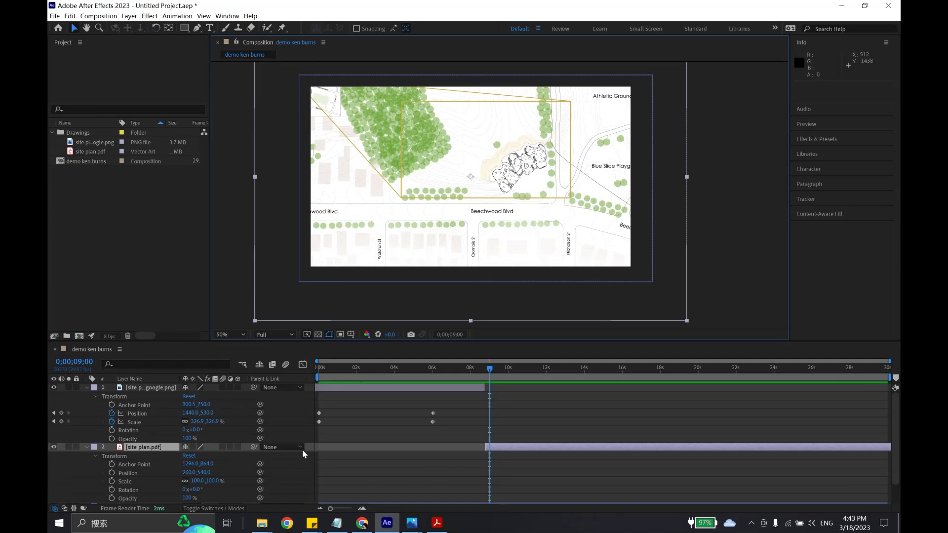
drag(489, 368, 485, 366)
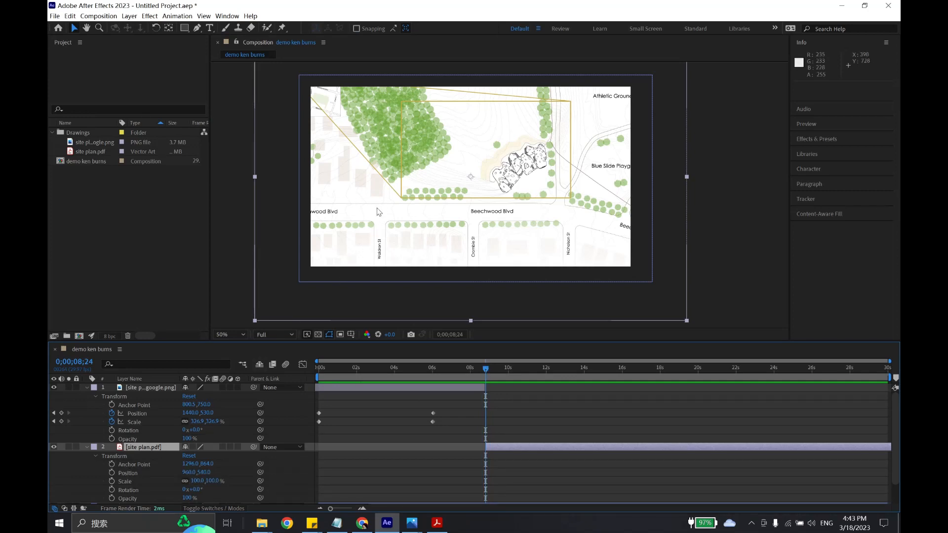
Step: Try repositioning the site plan in the frame and shifting its anchor point to about 1337 horizontally, and undo both changes
drag(374, 203, 455, 246)
key(ctrl+z)
key(ctrl+z)
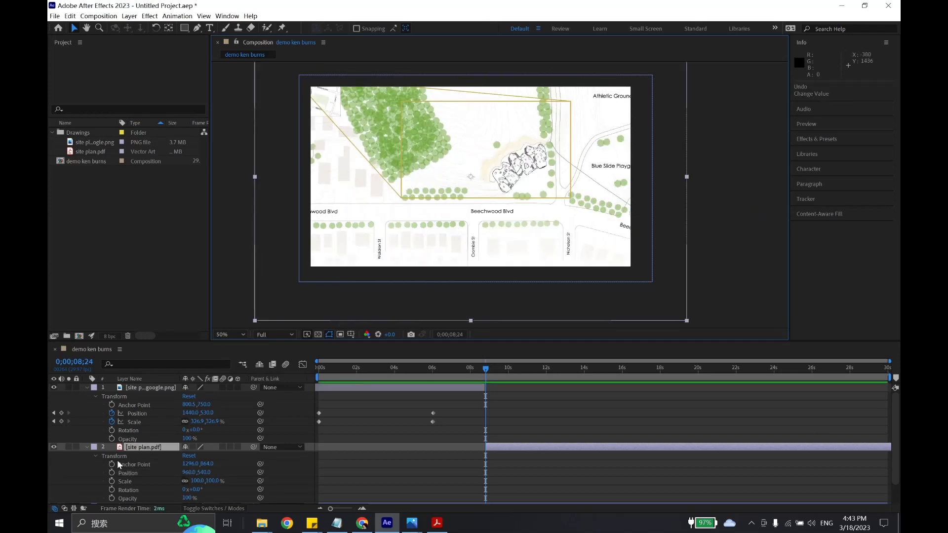
drag(189, 465, 208, 465)
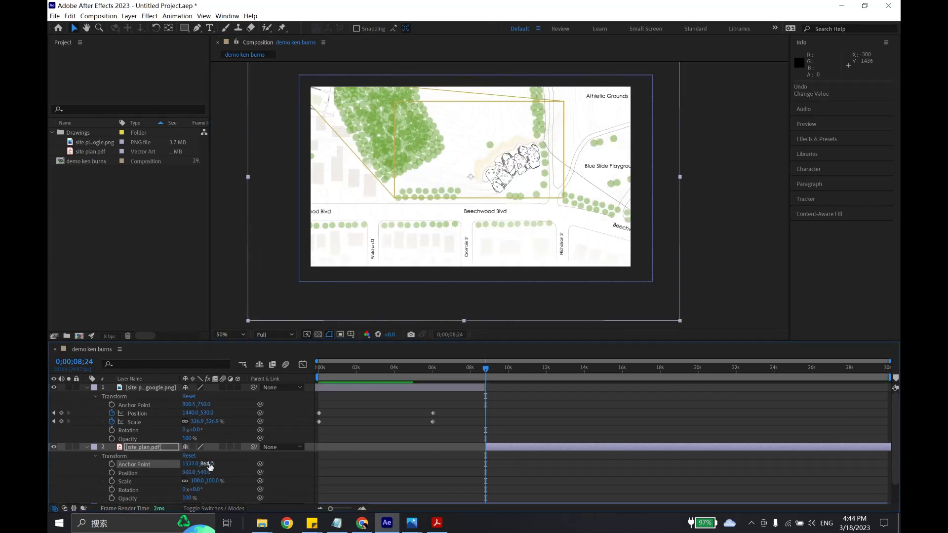
key(ctrl+z)
drag(326, 298, 415, 274)
key(ctrl+z)
key(ctrl+z)
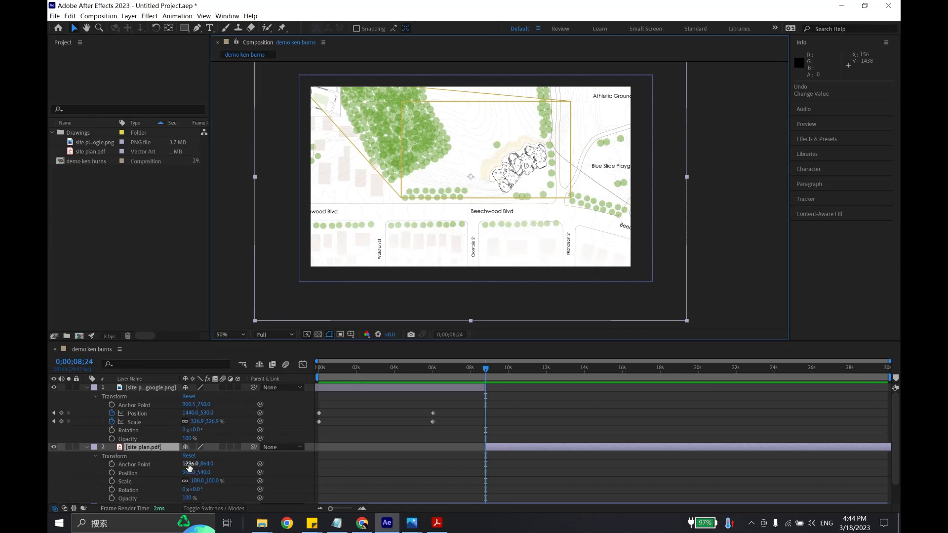
Step: Shift the site plan's anchor point to 317, 292 to center the inset map, and keyframe Anchor Point and Scale at 0;00;08;24
drag(188, 466, 49, 472)
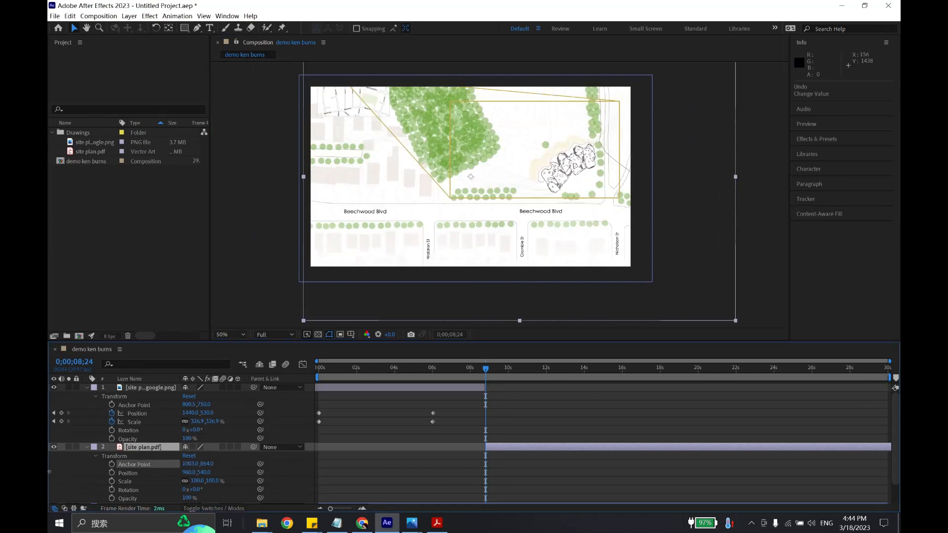
drag(191, 466, 67, 486)
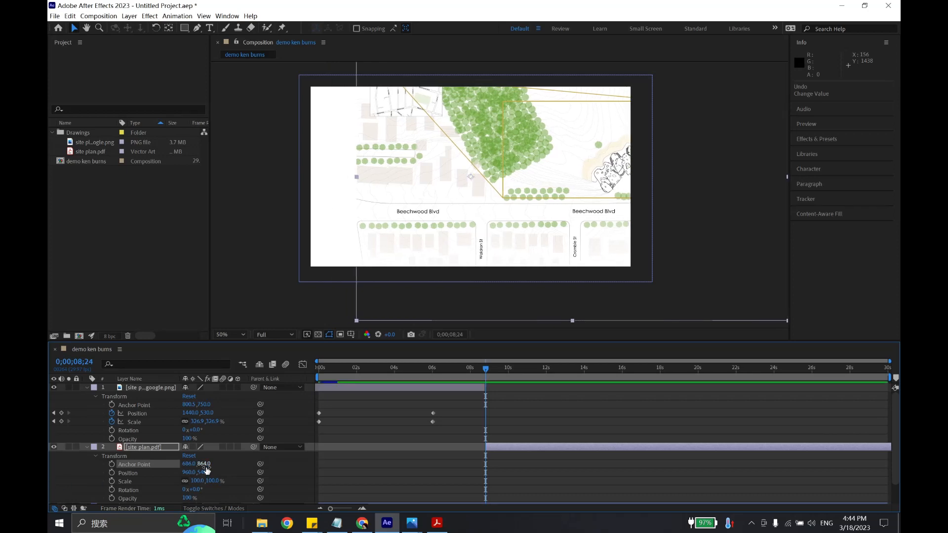
drag(205, 466, 106, 468)
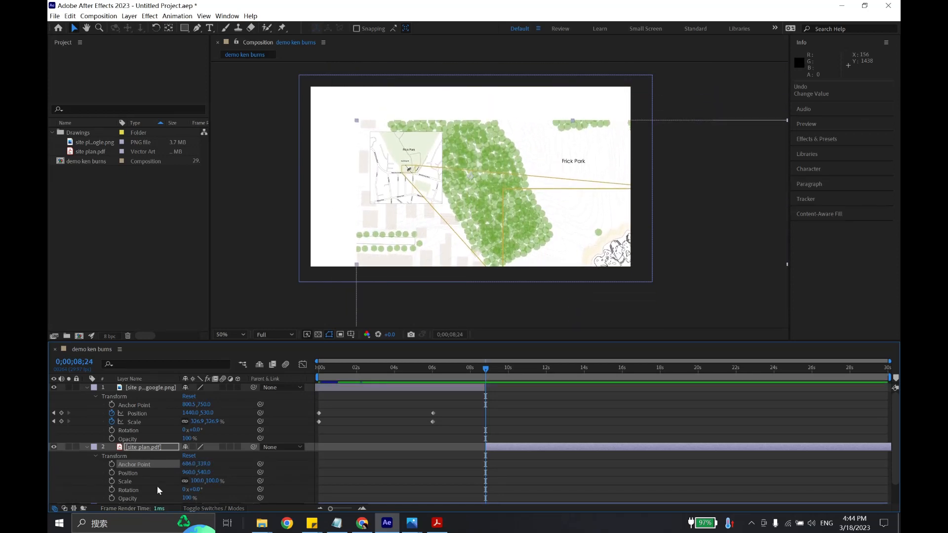
mouse_move(204, 464)
mouse_down()
mouse_move(176, 467)
mouse_move(160, 484)
mouse_move(180, 465)
mouse_move(213, 469)
mouse_up()
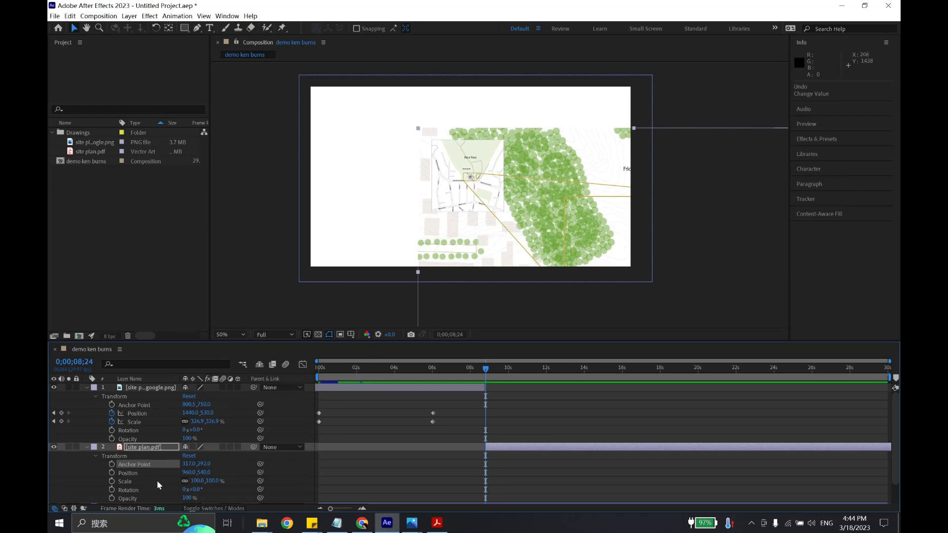
click(112, 482)
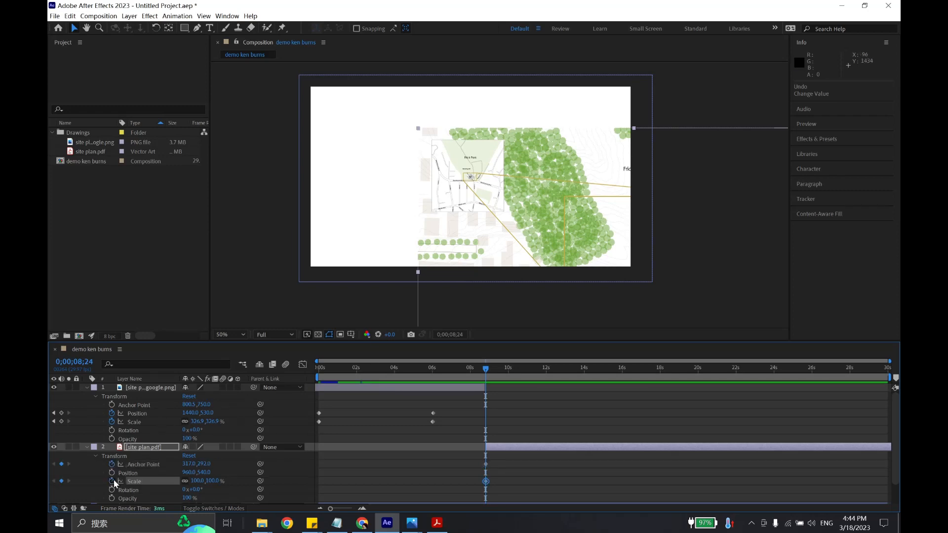
Step: Scale the site plan to 314% at 0;00;08;24 and add matching Anchor Point and Scale keyframes at 0;00;12;00
drag(198, 481, 304, 479)
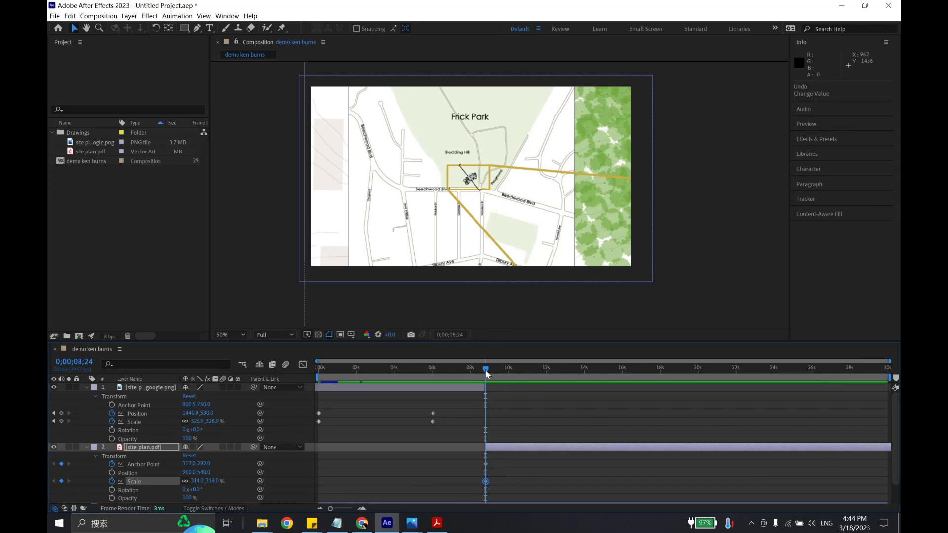
drag(492, 484, 476, 461)
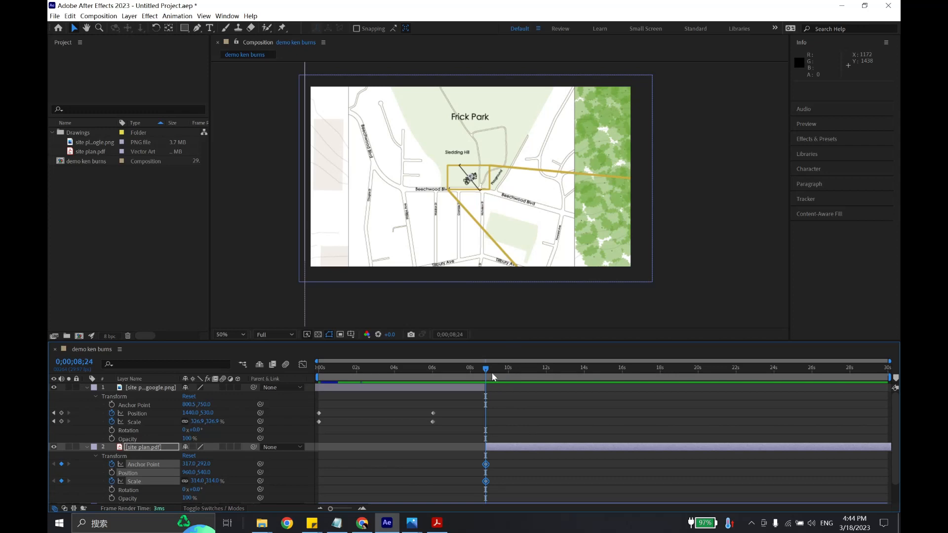
drag(491, 372, 548, 376)
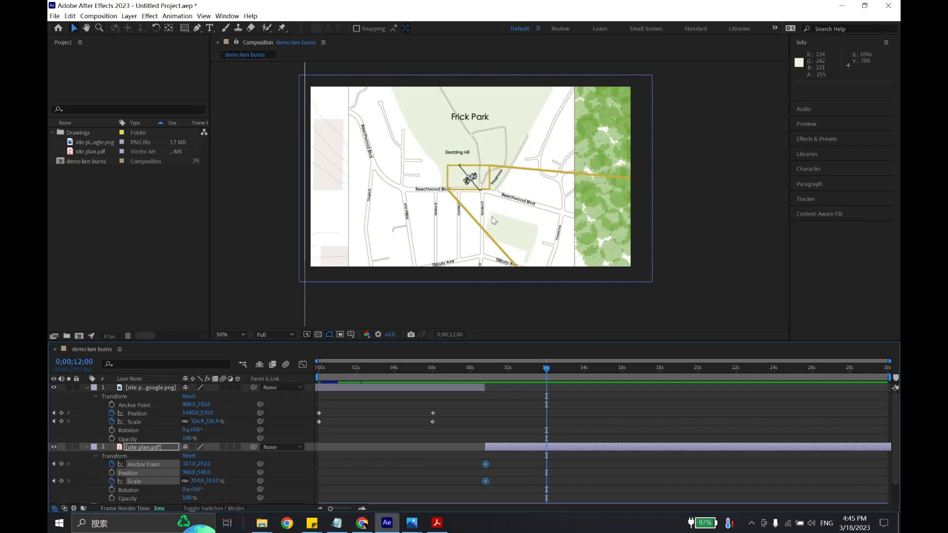
click(61, 464)
Step: At 0;00;18;00, keyframe the site plan's anchor point at 1397, 700 and its scale at 196% to frame the playground structure
drag(512, 371, 623, 399)
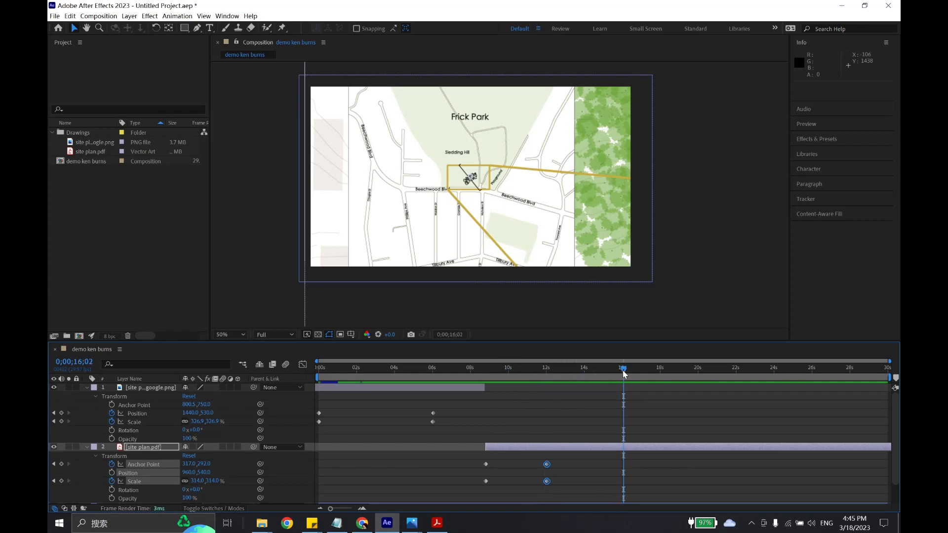
drag(624, 374, 662, 377)
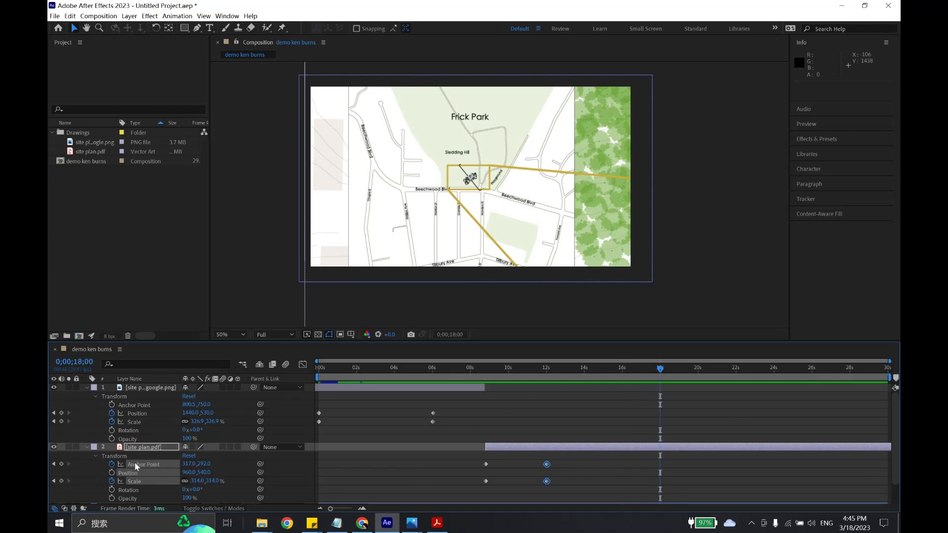
drag(188, 466, 467, 454)
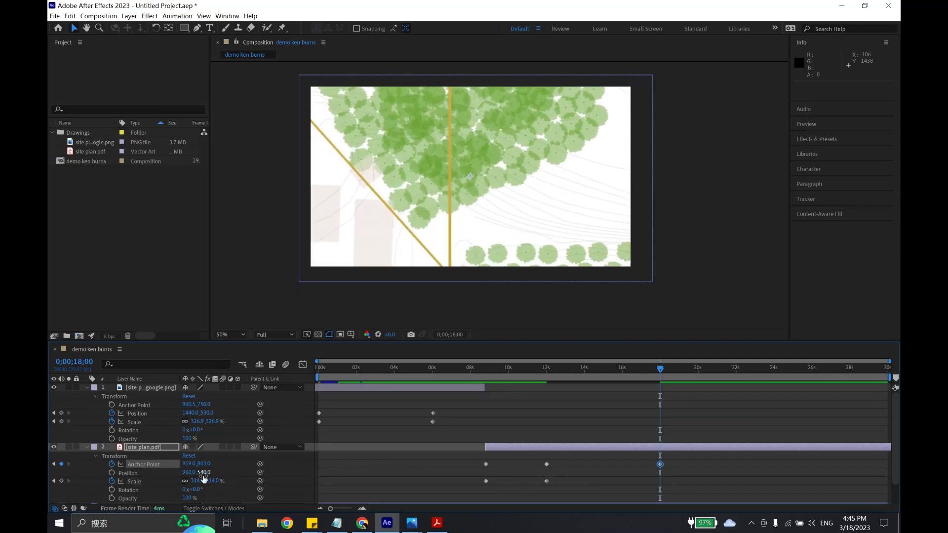
drag(187, 464, 484, 455)
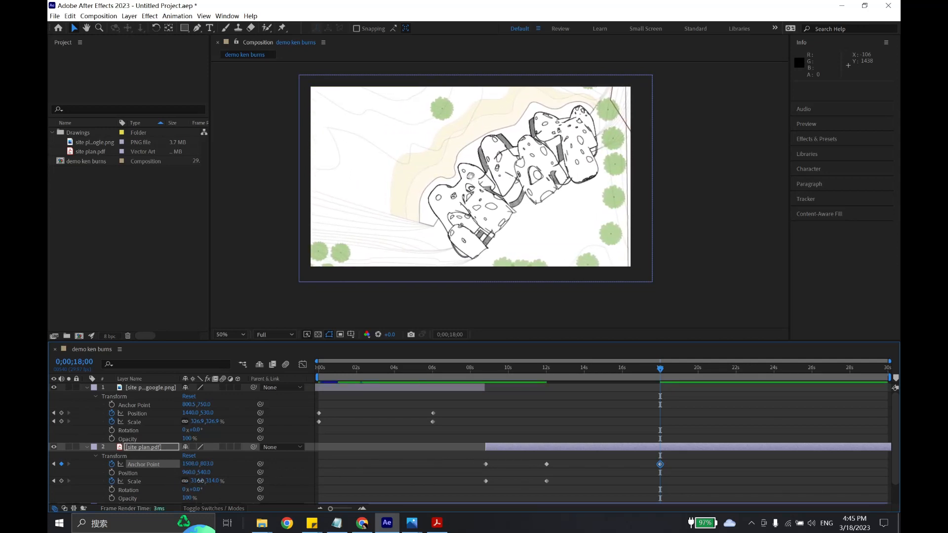
drag(199, 481, 109, 481)
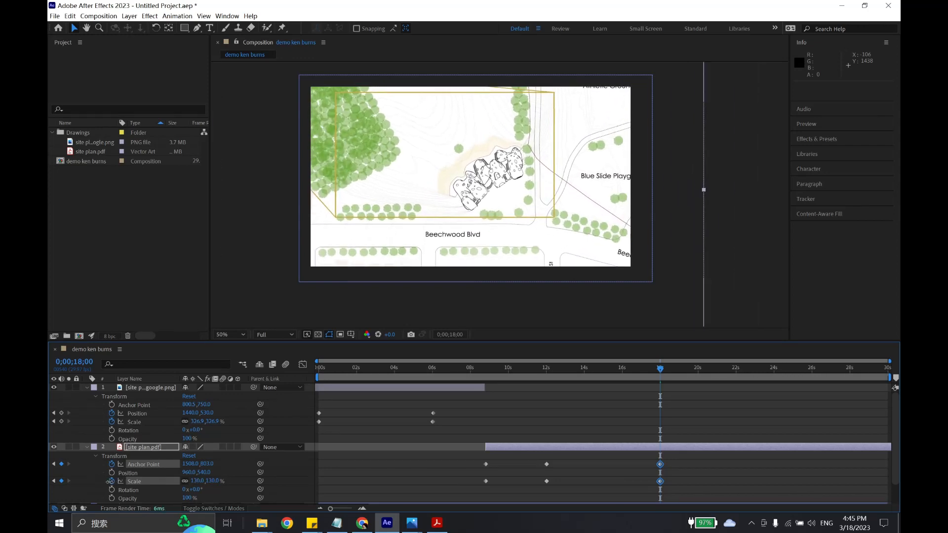
click(167, 481)
drag(190, 464, 138, 471)
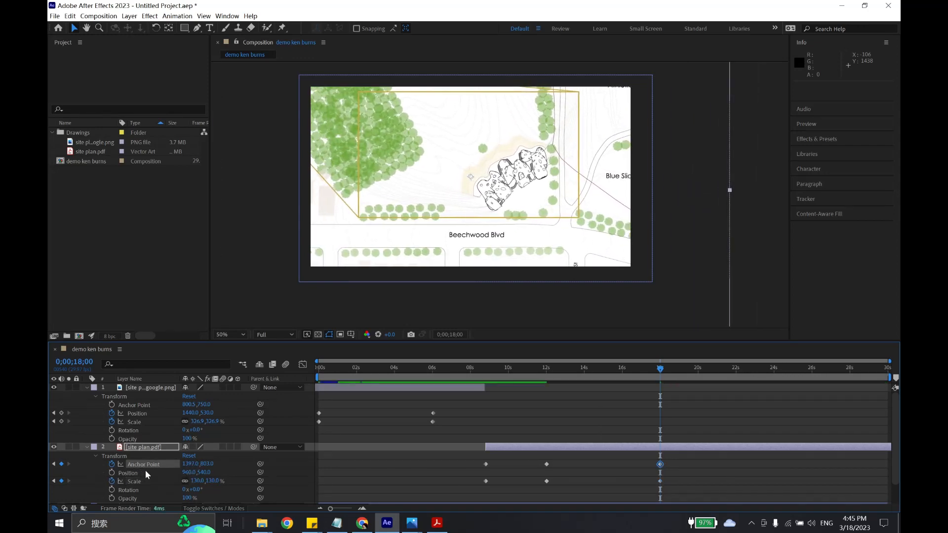
drag(206, 465, 228, 483)
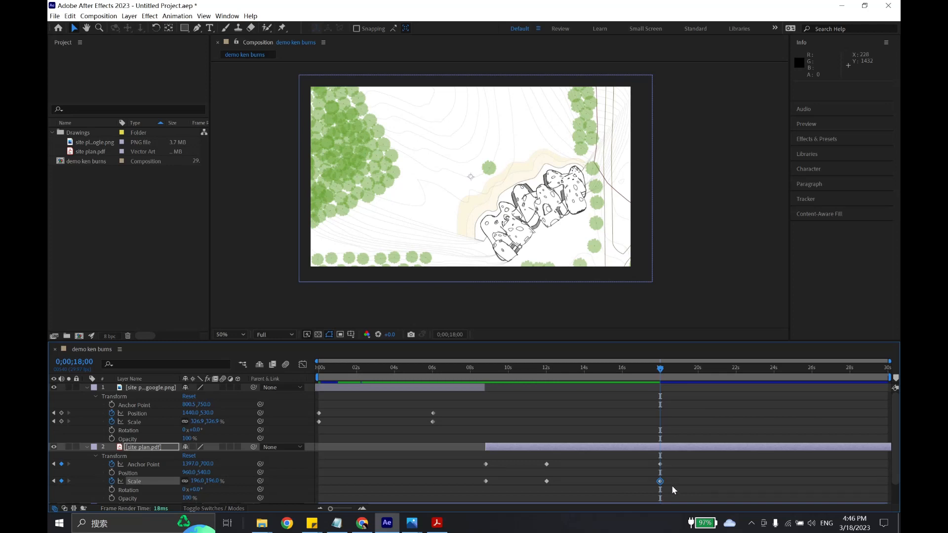
Step: Hold the playground view by adding unchanged Anchor Point and Scale keyframes to the site plan at 0;00;22;00
drag(672, 486, 655, 460)
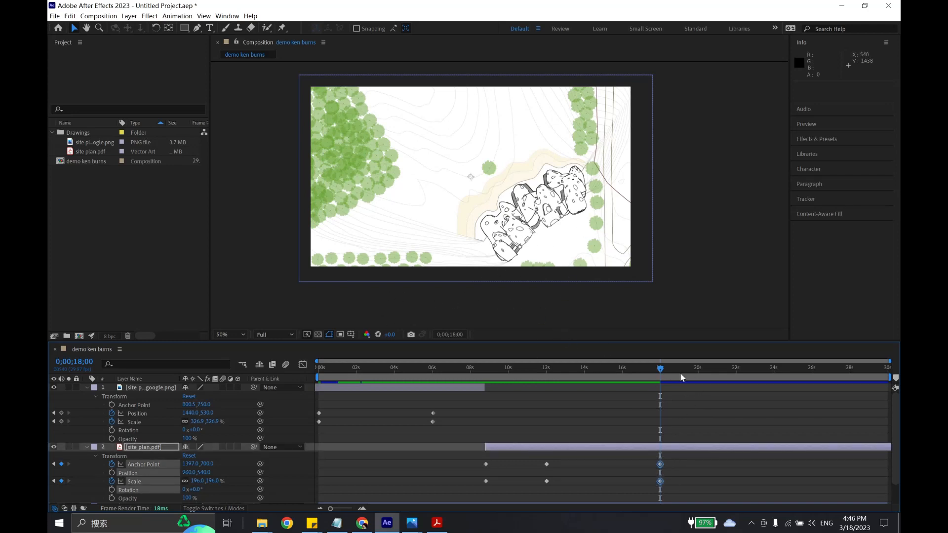
drag(697, 369, 736, 374)
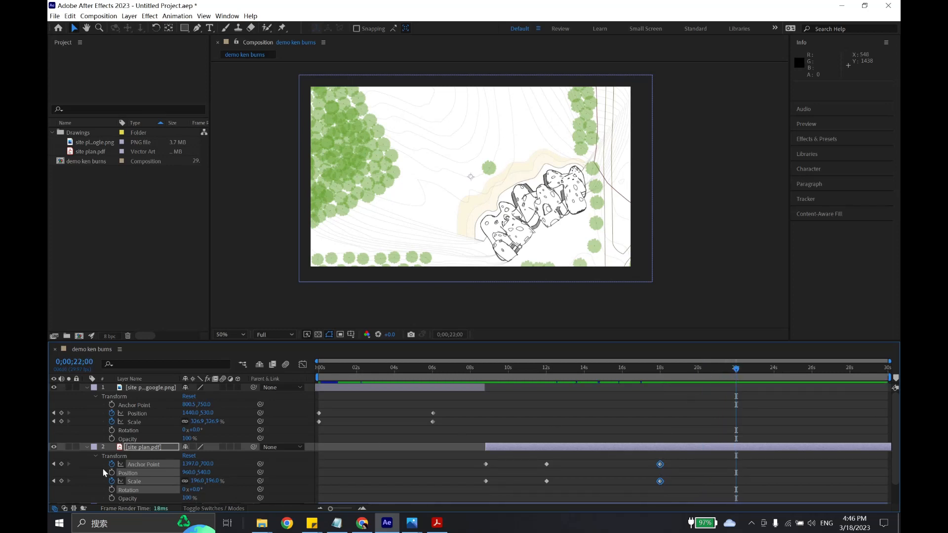
click(61, 464)
click(61, 481)
Step: At 0;00;25;00, keyframe the site plan's anchor point at 1397, 1570 and its scale at 245% to frame the section drawing
drag(331, 509, 339, 509)
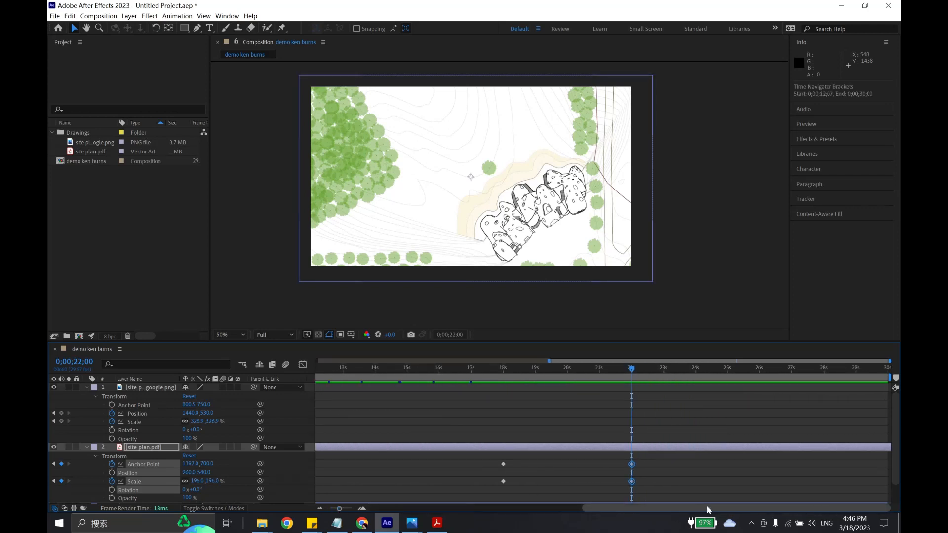
drag(650, 369, 727, 370)
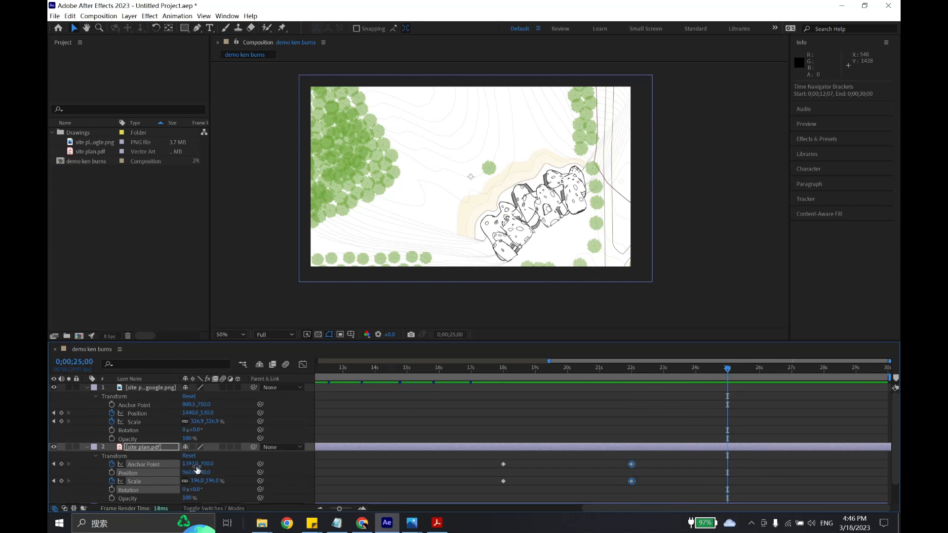
drag(193, 465, 656, 453)
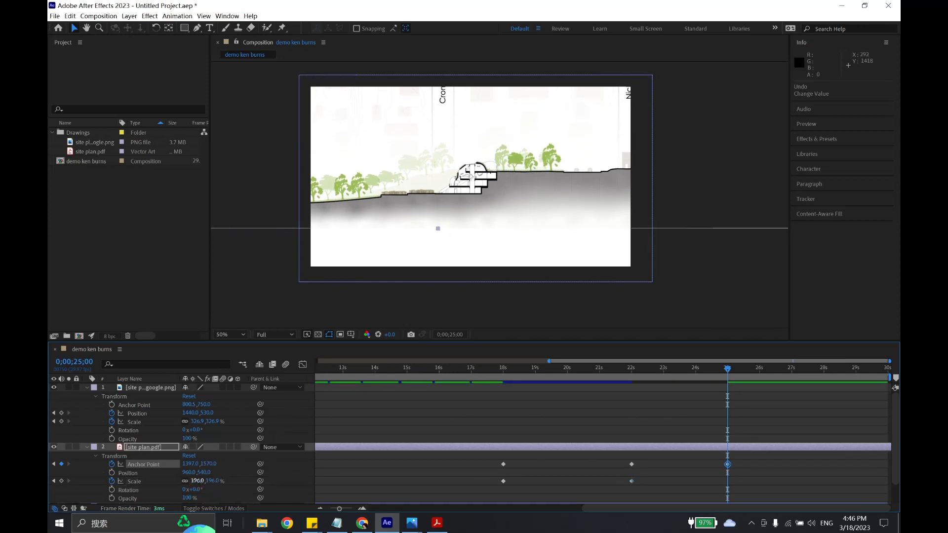
drag(197, 480, 233, 491)
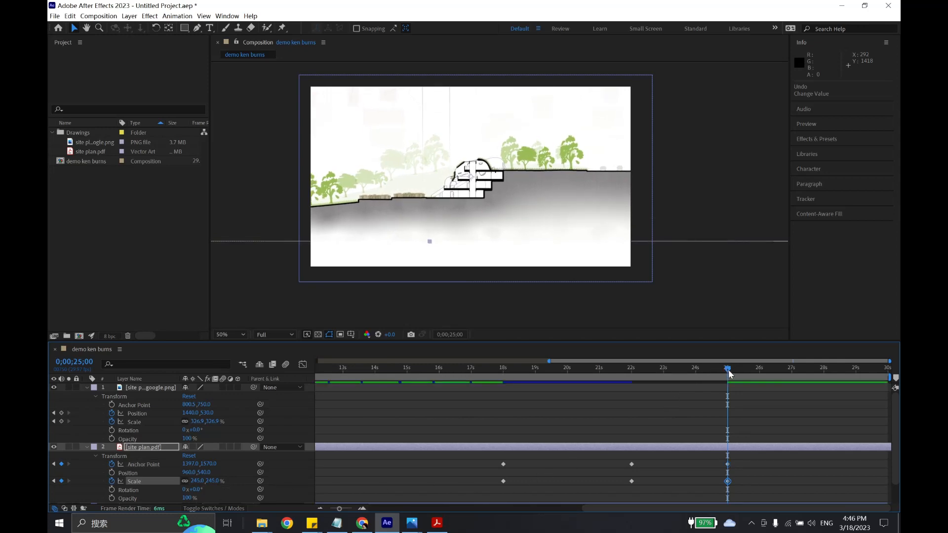
Step: Preview the whole animation from 0;00;00;00 in an enlarged composition view, and restore the workspace
drag(728, 369, 225, 434)
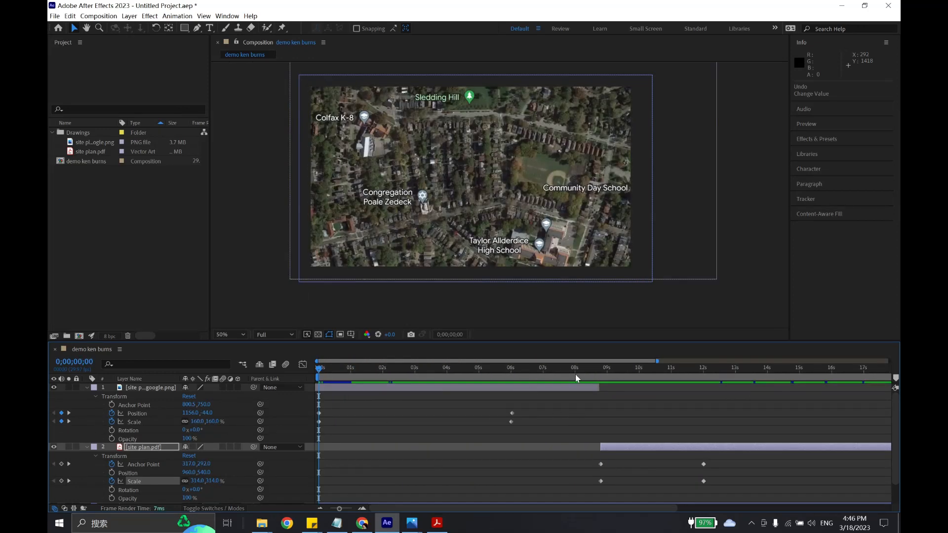
click(607, 371)
drag(607, 371, 316, 380)
key(grave)
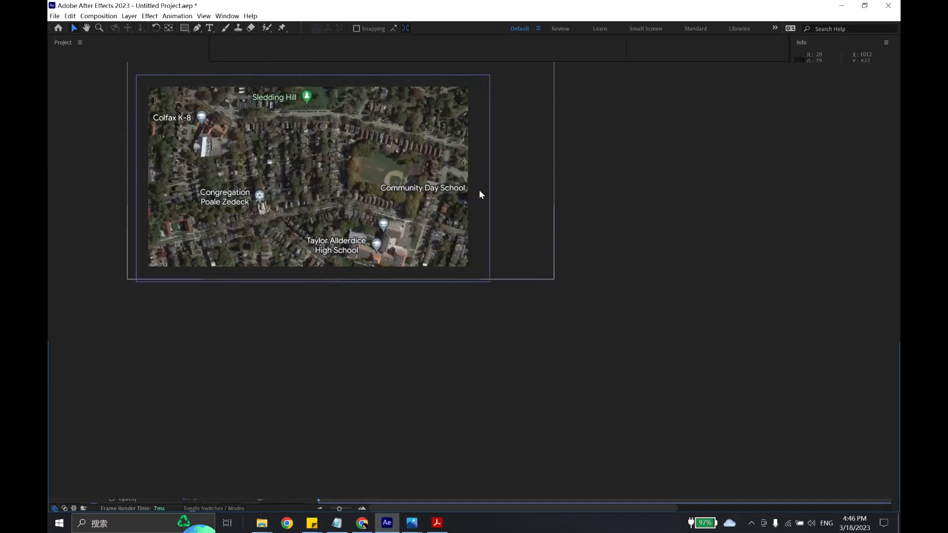
click(429, 116)
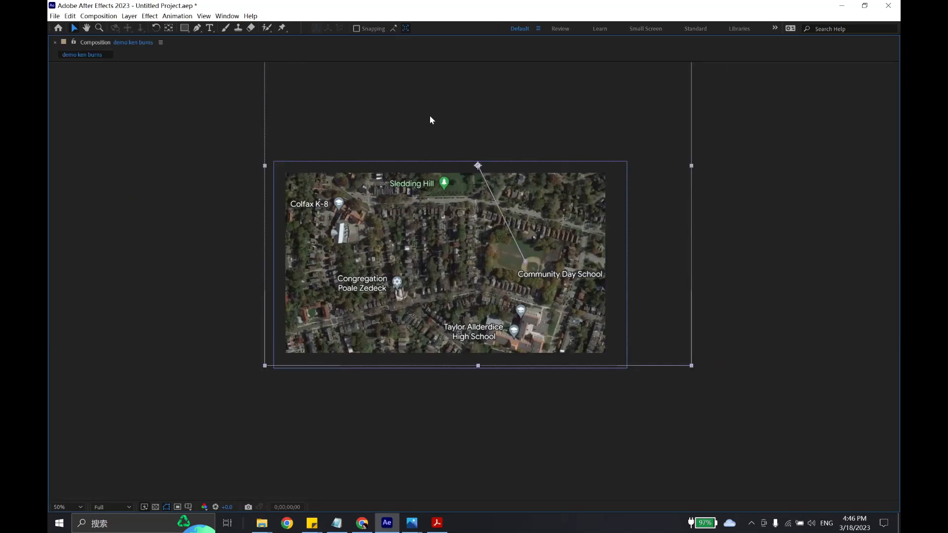
click(339, 440)
key(space)
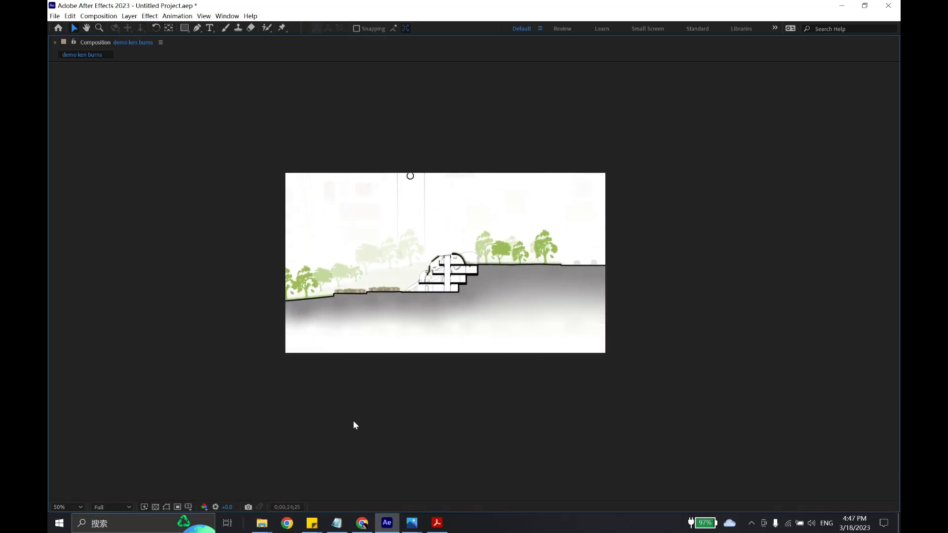
key(space)
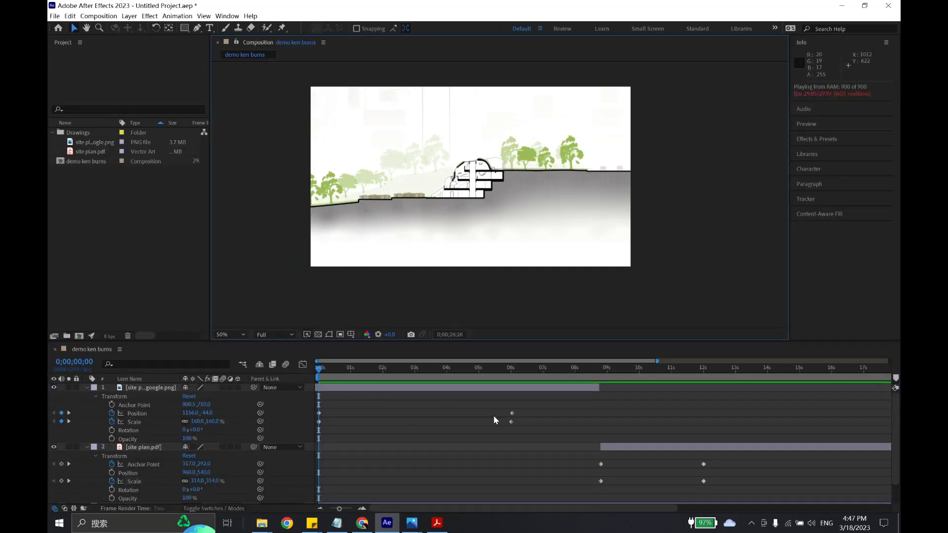
Step: Align the satellite image's second Position keyframe with its second Scale keyframe at about 0;00;06;01 and start a preview
drag(512, 414, 510, 415)
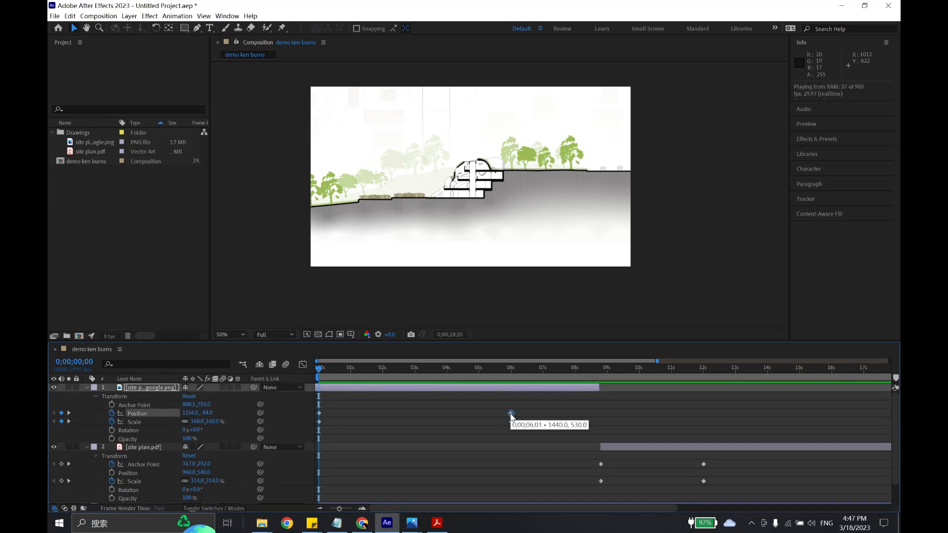
click(519, 429)
key(space)
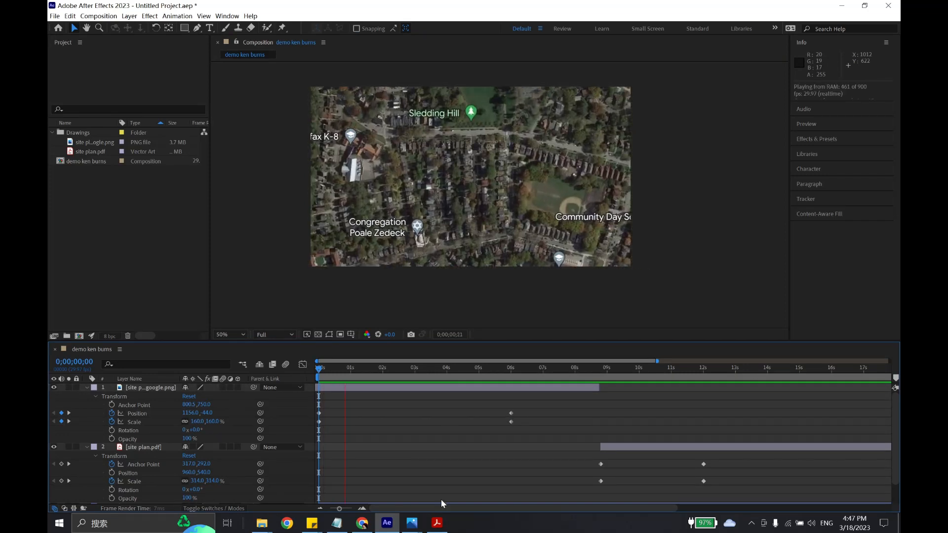
Step: Retime the site plan's second, third and fourth Anchor Point and Scale keyframe pairs to 0;00;11;01, about 15 seconds and 0;00;16;29
drag(731, 493, 673, 464)
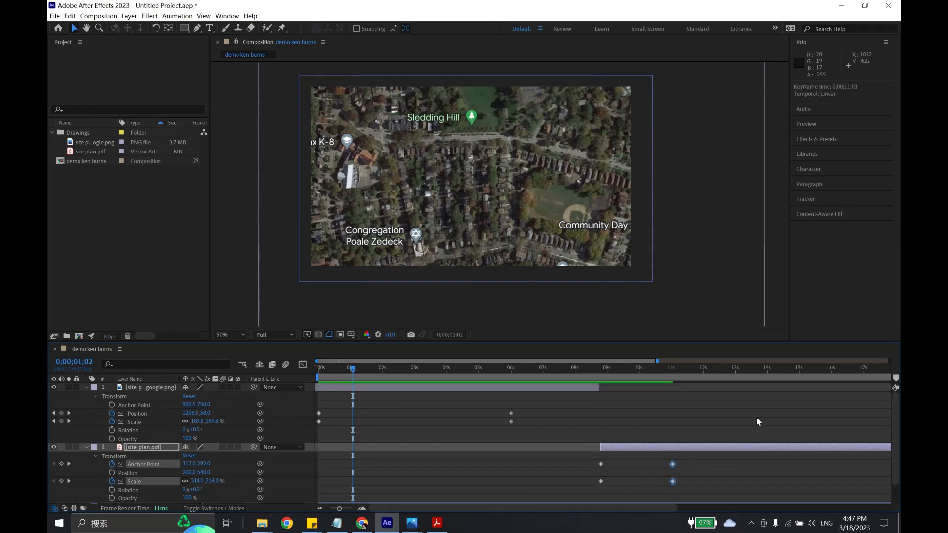
click(652, 506)
drag(652, 506, 731, 506)
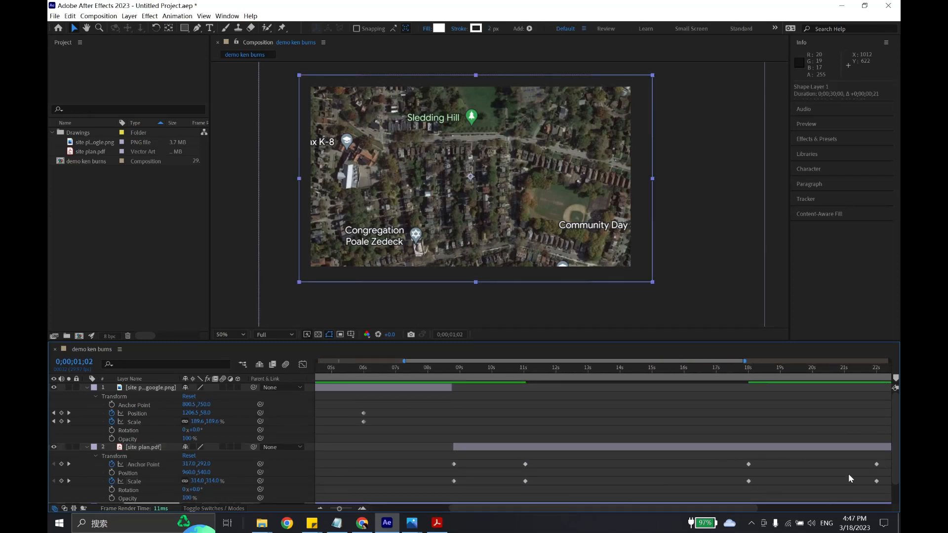
drag(883, 491, 657, 464)
drag(795, 491, 683, 469)
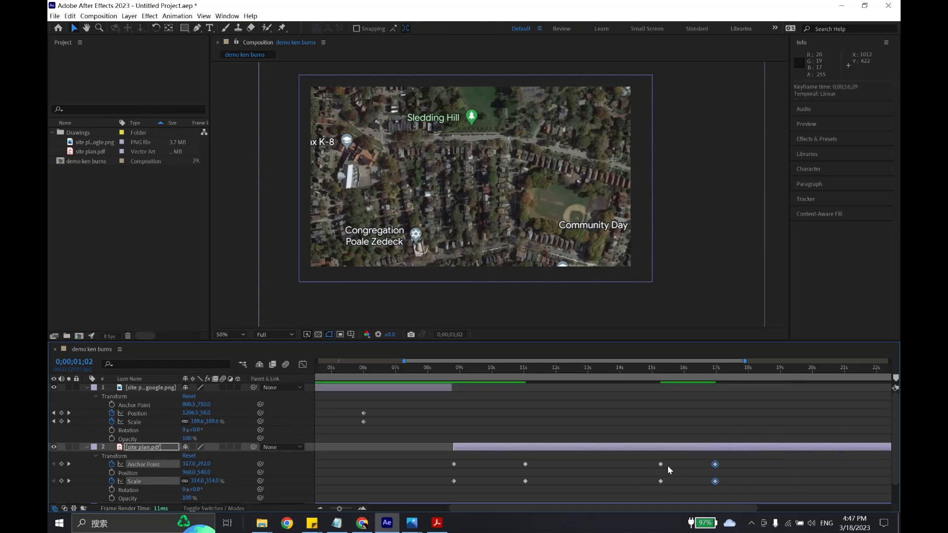
Step: Move the satellite image's ending Position and Scale keyframes to about 3.5 seconds and trim the layer's end to match
drag(443, 365, 471, 378)
drag(485, 508, 405, 507)
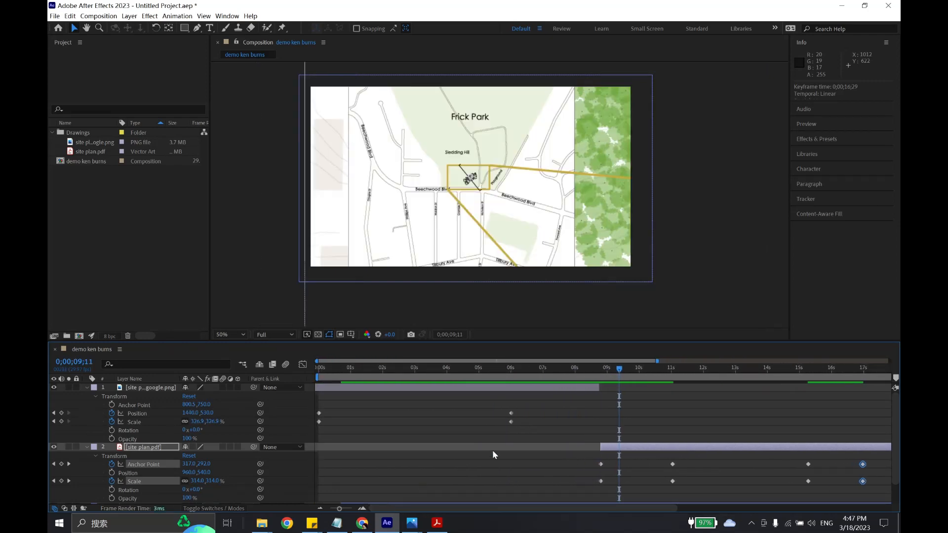
drag(543, 424, 405, 414)
drag(393, 378, 433, 415)
drag(597, 389, 434, 390)
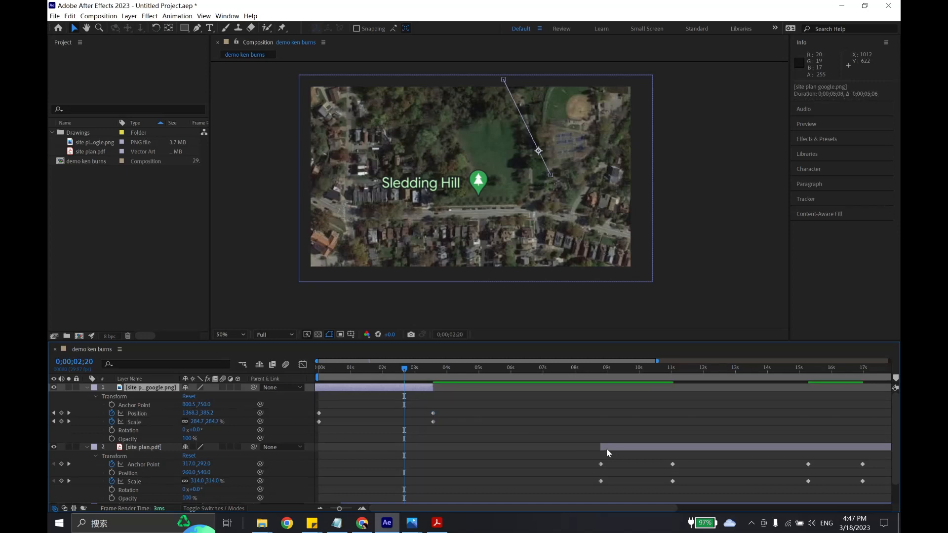
Step: Shift the site plan layer with its keyframes to start at about 4 seconds, and preview the tightened animation
drag(606, 448, 462, 438)
drag(404, 368, 318, 371)
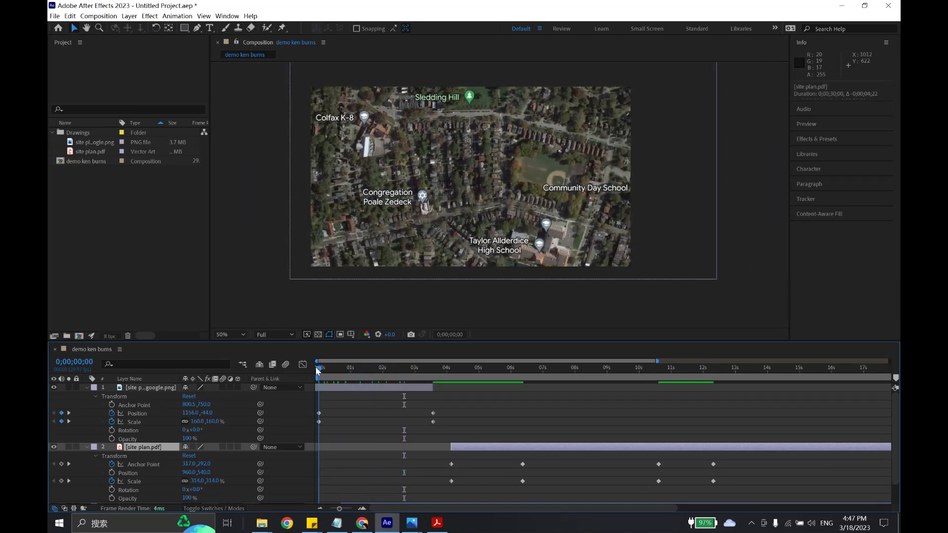
key(space)
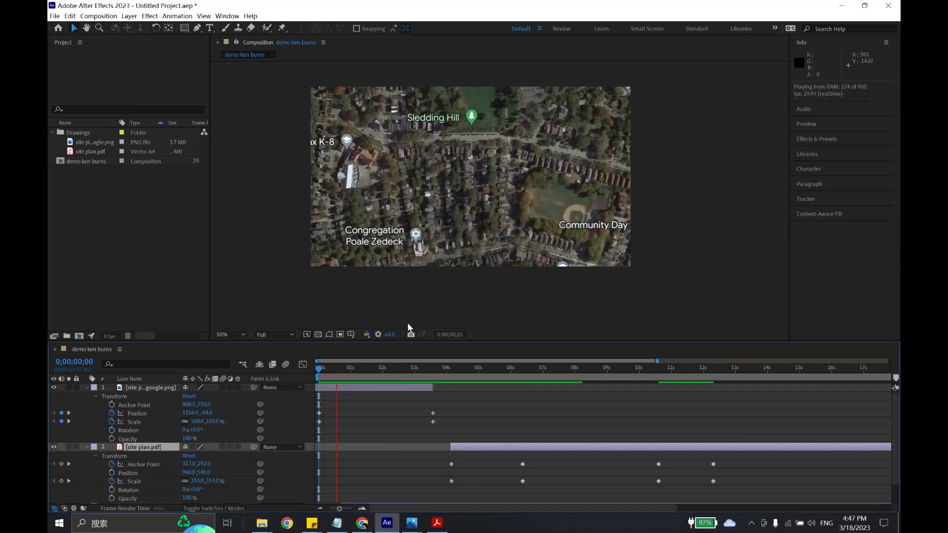
click(452, 375)
click(448, 375)
key(space)
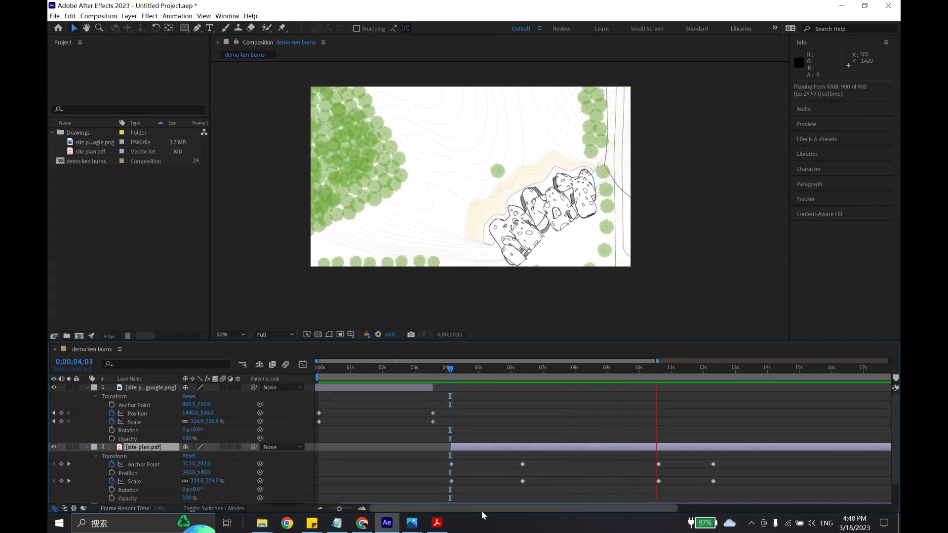
Step: Move the site plan's last Anchor Point and Scale keyframes to just before 16 seconds and preview the move to the section
drag(480, 510, 574, 509)
drag(784, 490, 697, 465)
key(space)
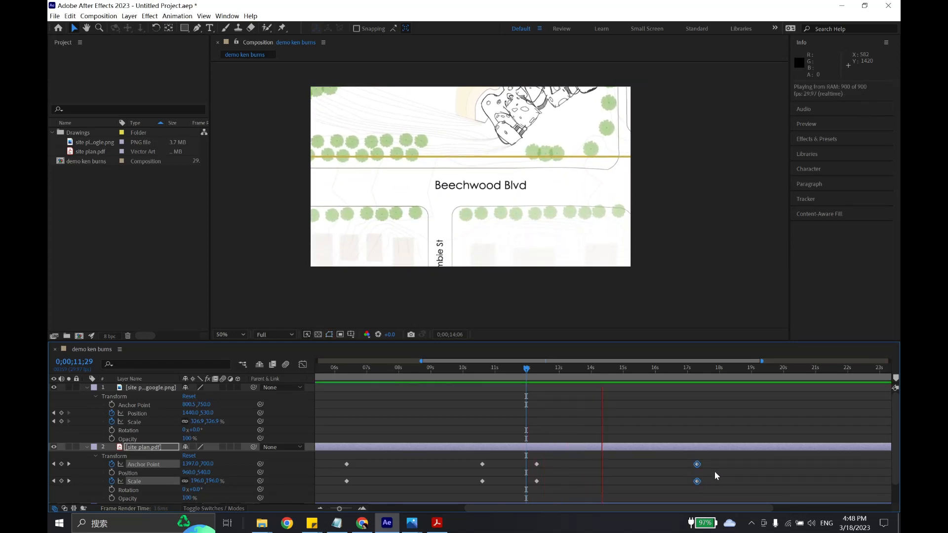
drag(698, 466, 650, 469)
key(space)
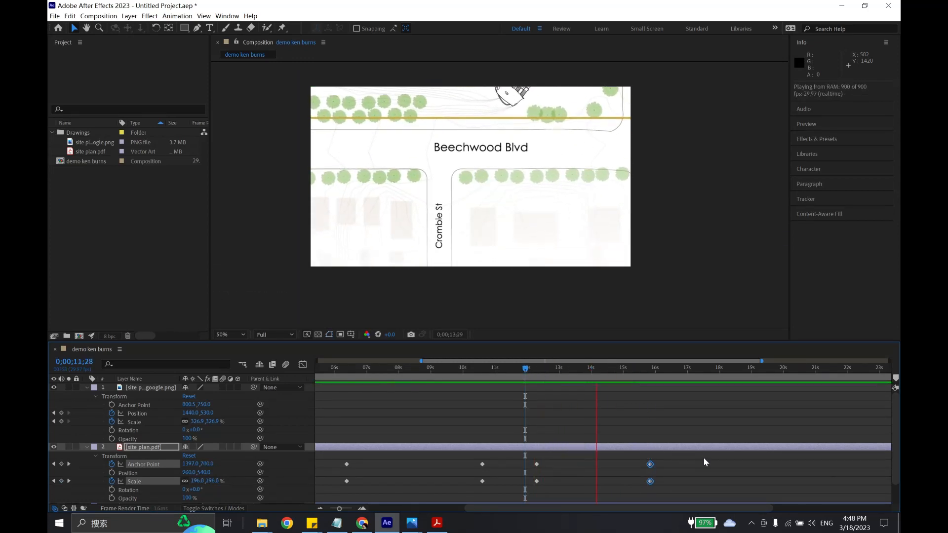
key(space)
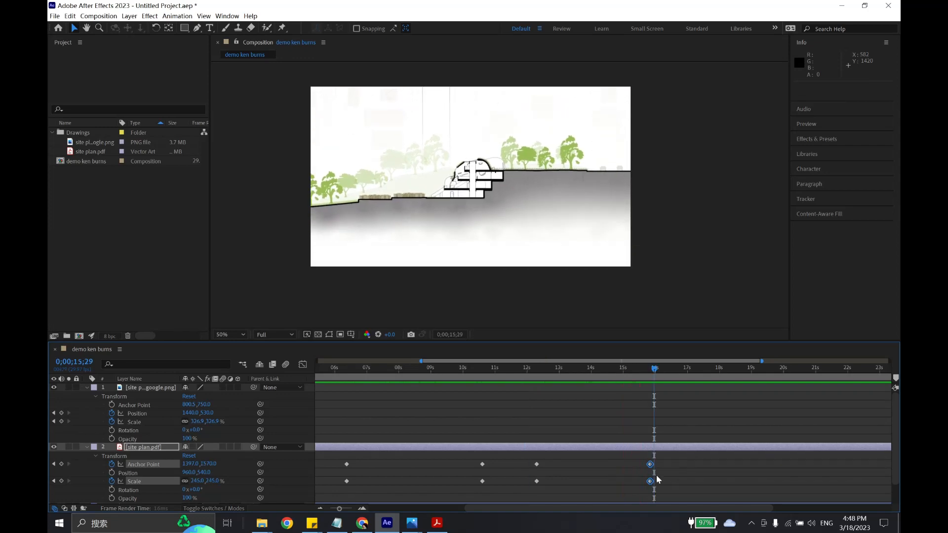
Step: Extend the satellite image layer's end to meet the start of the site plan layer at about 4 seconds
drag(603, 510, 390, 505)
drag(405, 367, 313, 372)
mouse_move(432, 387)
mouse_down()
mouse_move(465, 375)
mouse_move(432, 375)
mouse_up()
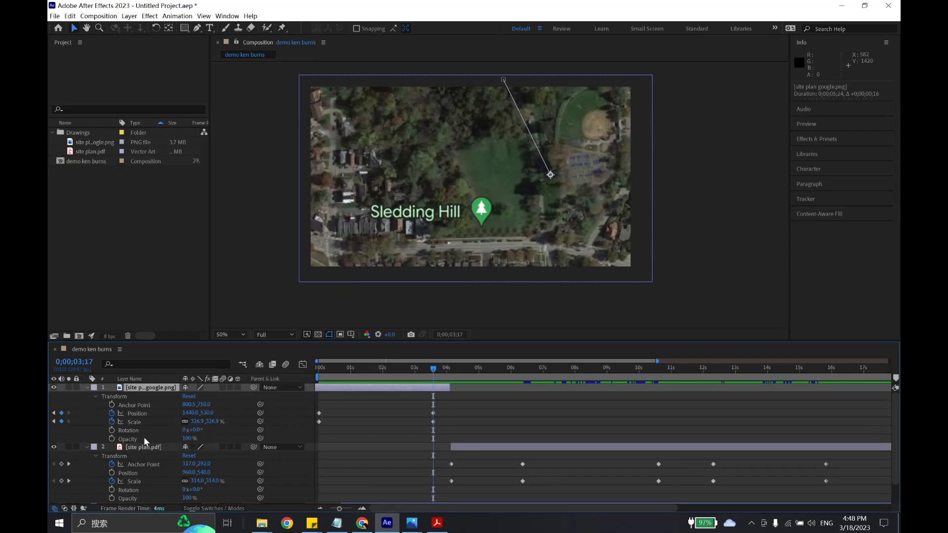
Step: Fade the satellite image from 100% opacity at 0;00;03;17 to 0% at 0;00;04;13, extending the layer's end to match
click(112, 438)
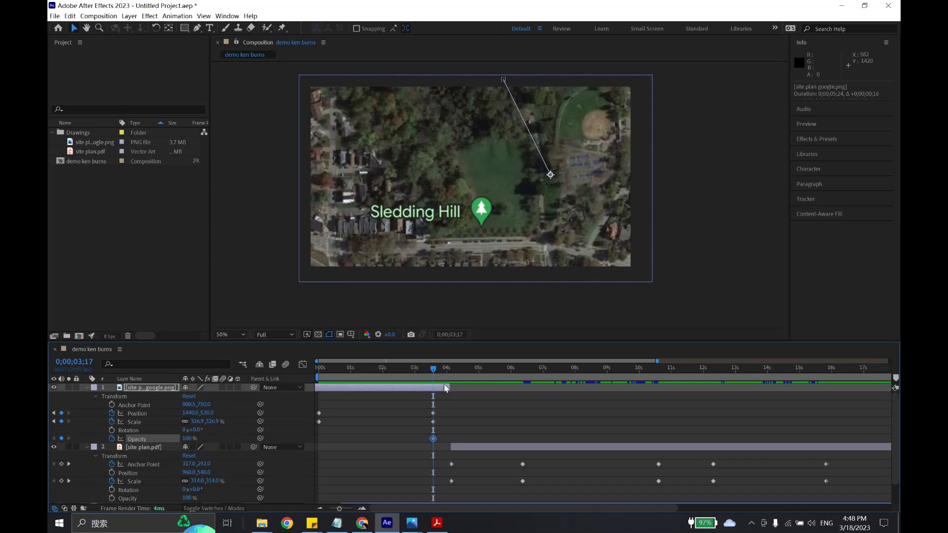
drag(435, 369, 459, 389)
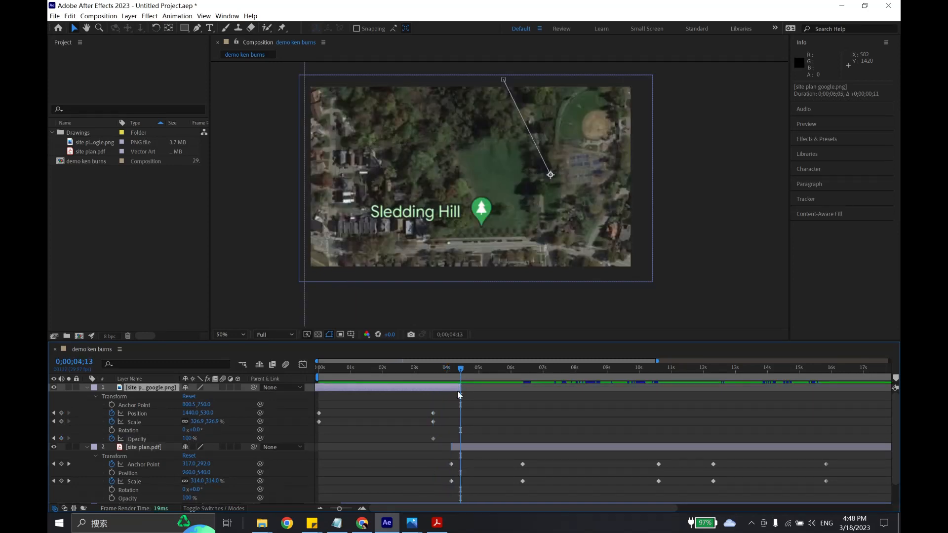
click(188, 438)
text(0)
key(Return)
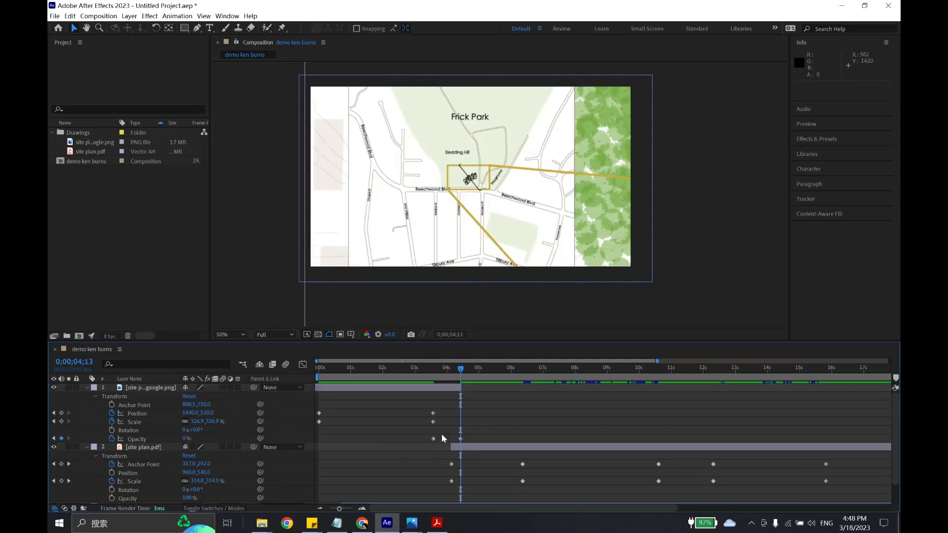
Step: Shift the site plan layer to start at about 0;00;03;18 under the fading satellite image, and preview the crossfade from the start
drag(455, 447, 442, 447)
click(457, 422)
drag(449, 375, 432, 381)
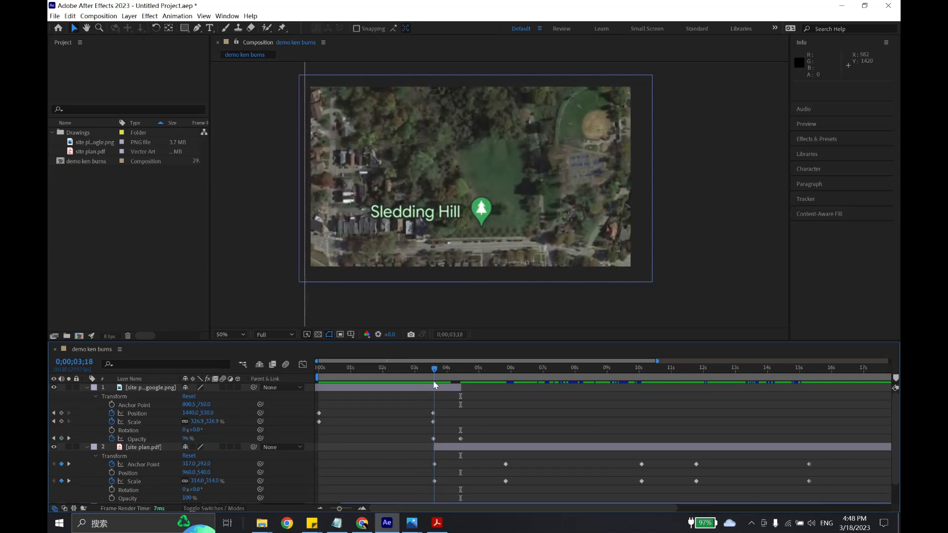
drag(433, 382, 319, 396)
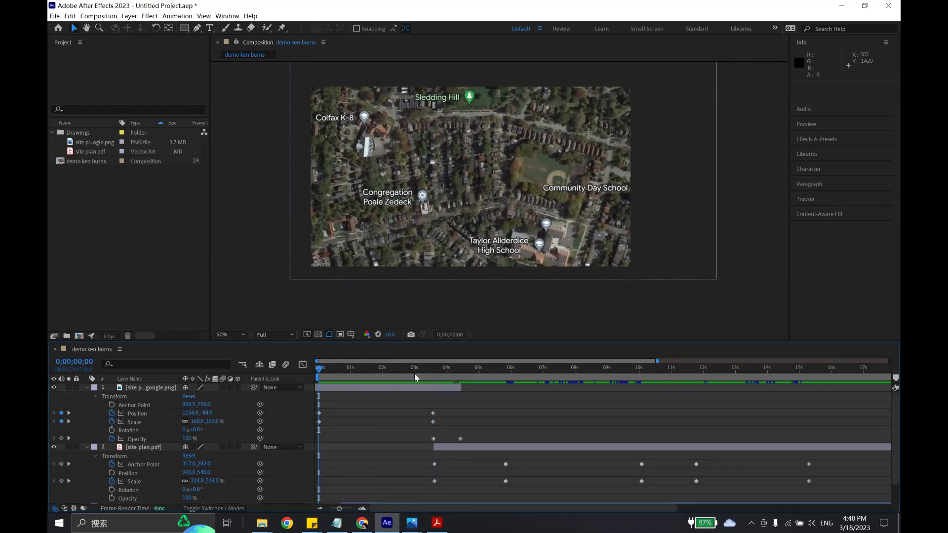
key(space)
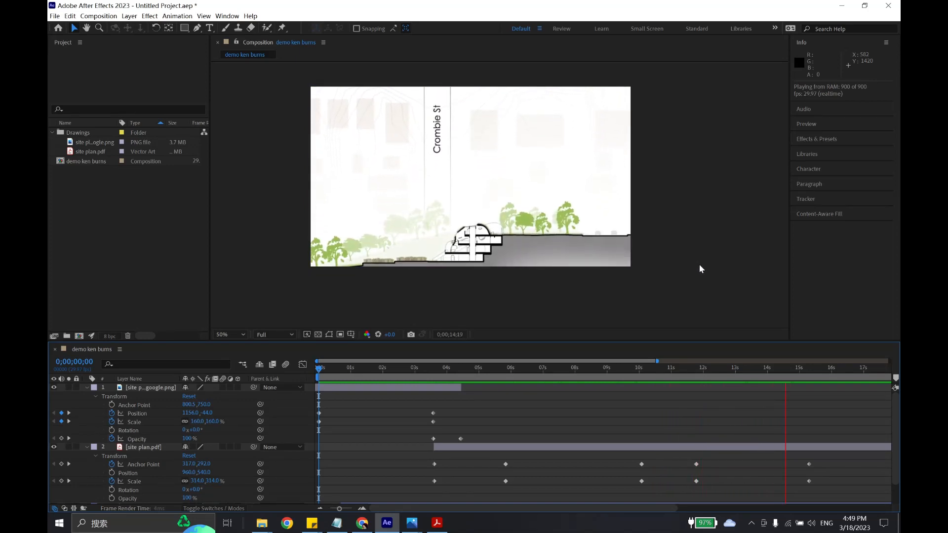
key(space)
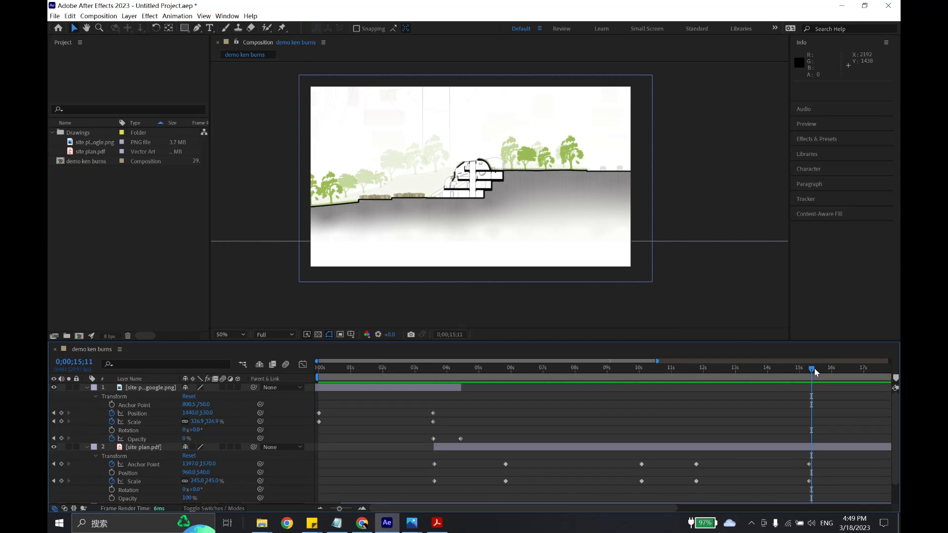
drag(813, 369, 281, 379)
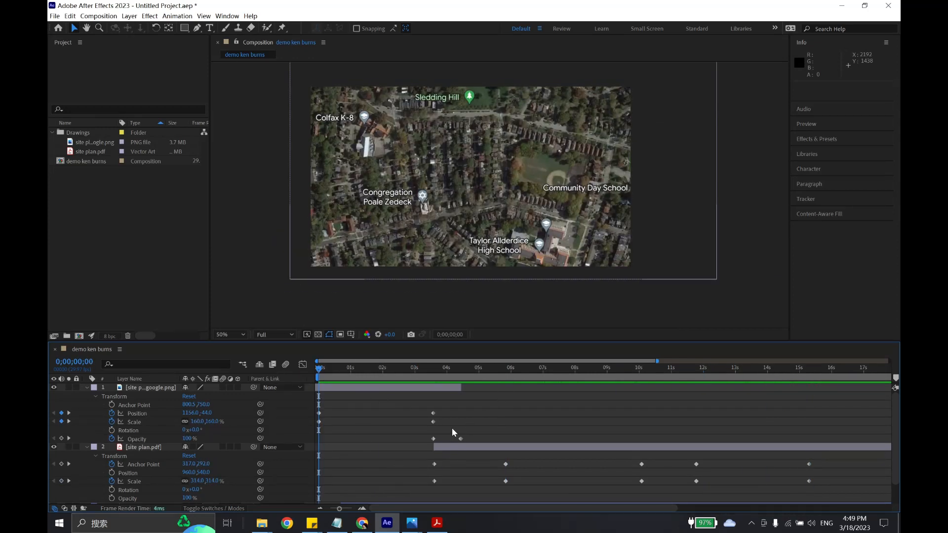
Step: Open the Graph Editor and apply Easy Ease to both Position keyframes of the satellite image
click(303, 366)
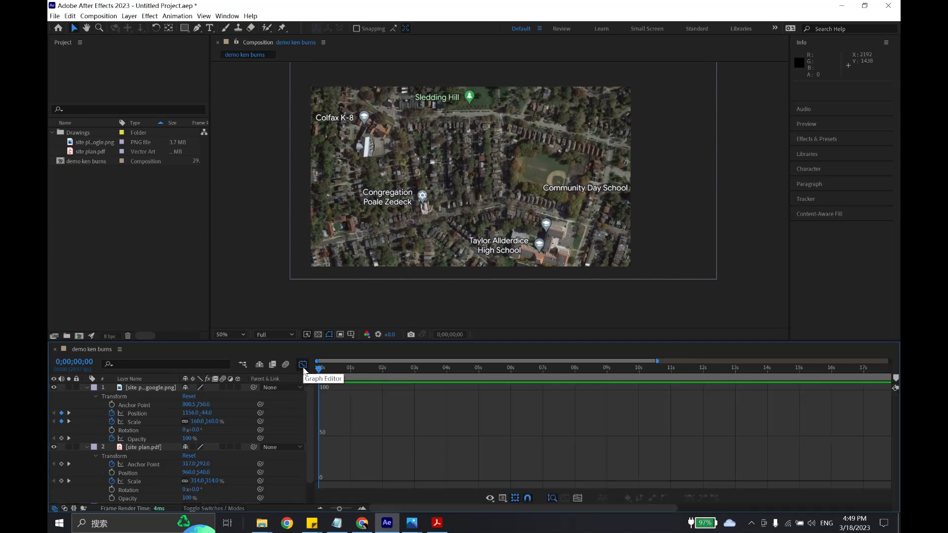
click(132, 415)
click(137, 422)
click(140, 414)
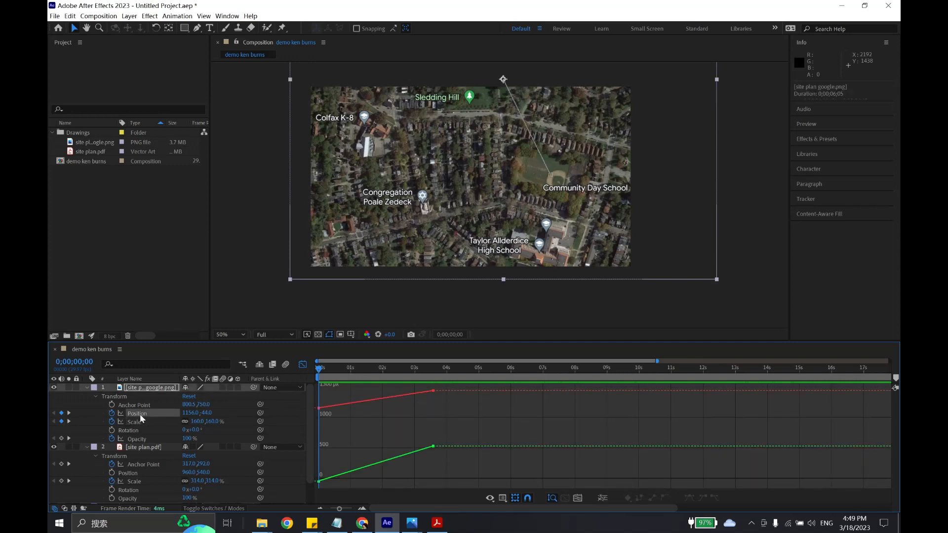
click(139, 421)
click(140, 413)
double_click(402, 396)
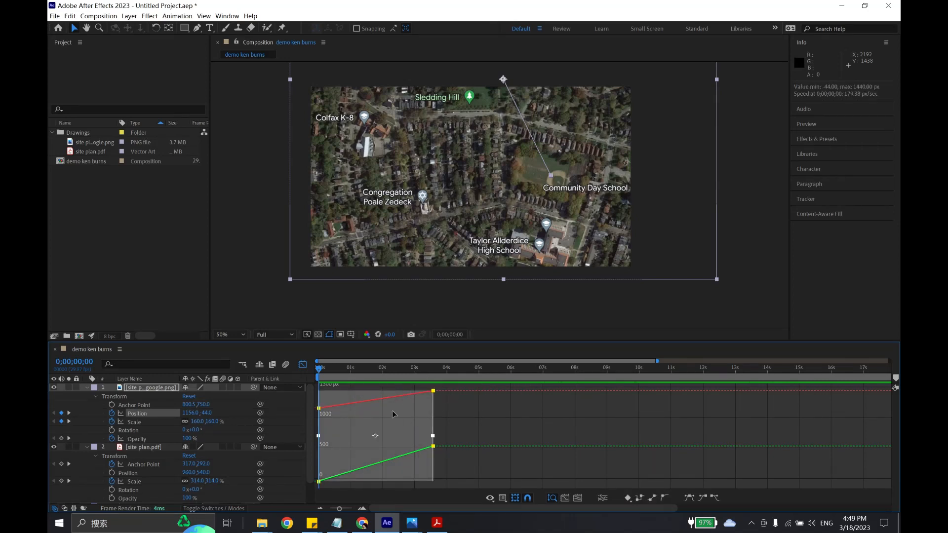
click(698, 500)
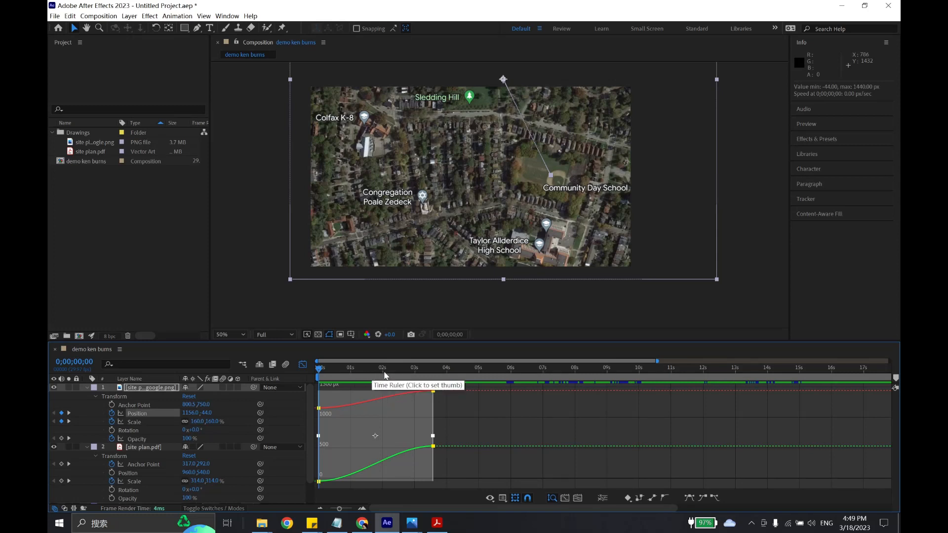
Step: Apply Easy Ease to both Scale keyframes of the satellite image
click(134, 422)
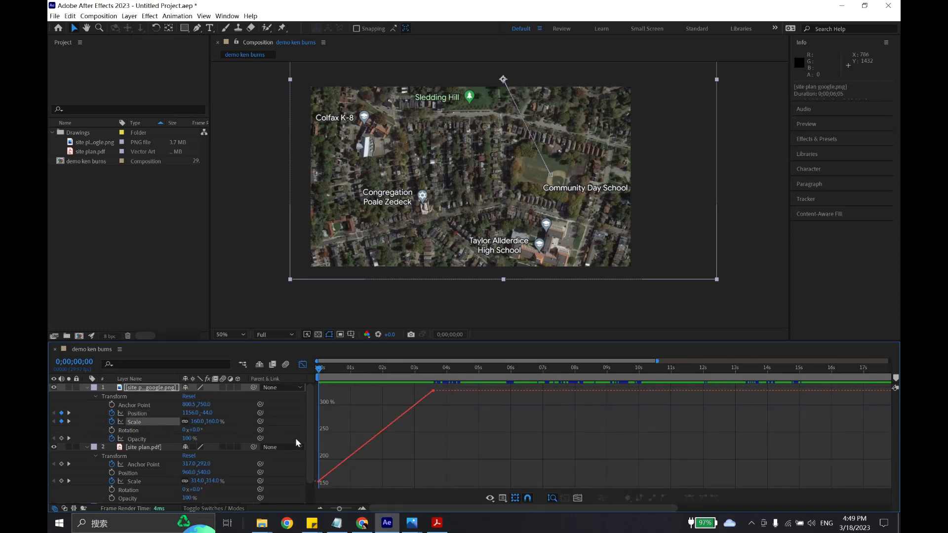
double_click(410, 408)
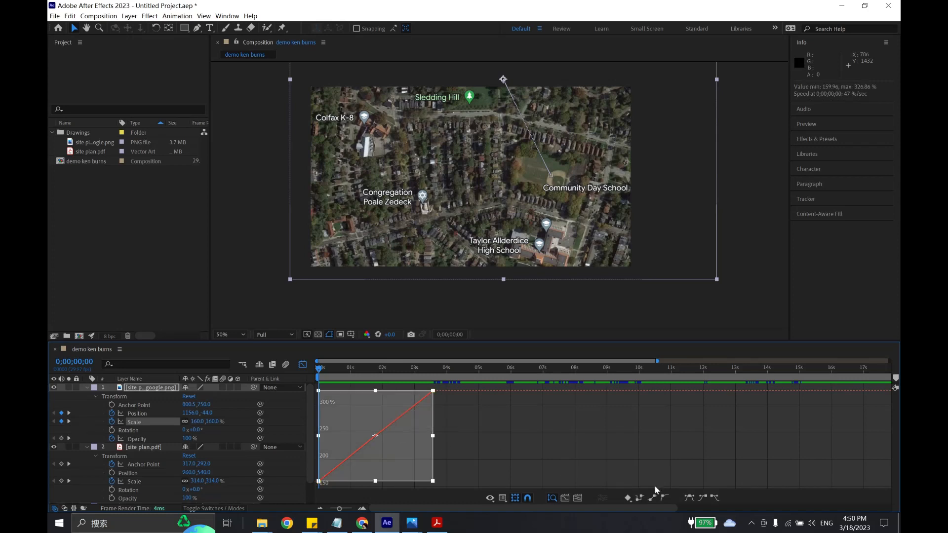
click(690, 498)
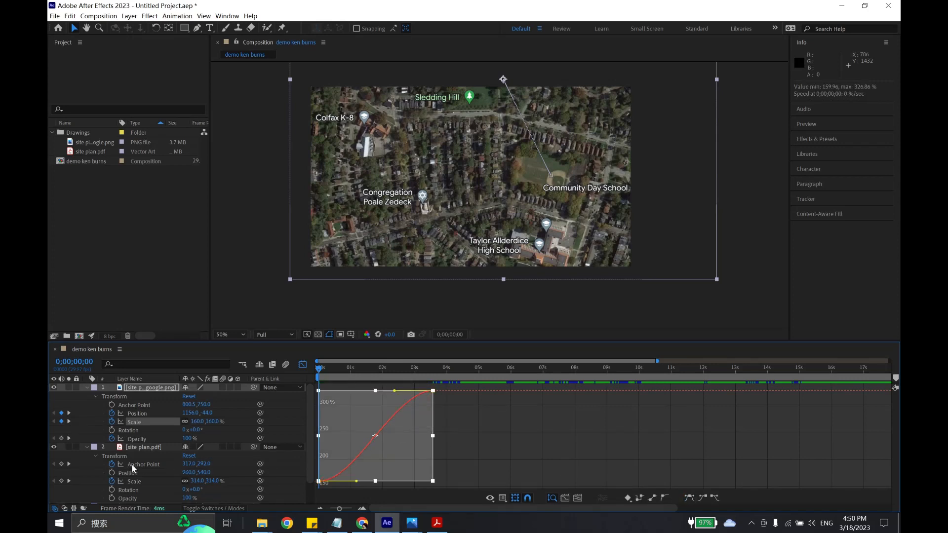
Step: Try Easy Ease on the satellite image's Opacity keyframes and undo it
click(136, 439)
double_click(451, 455)
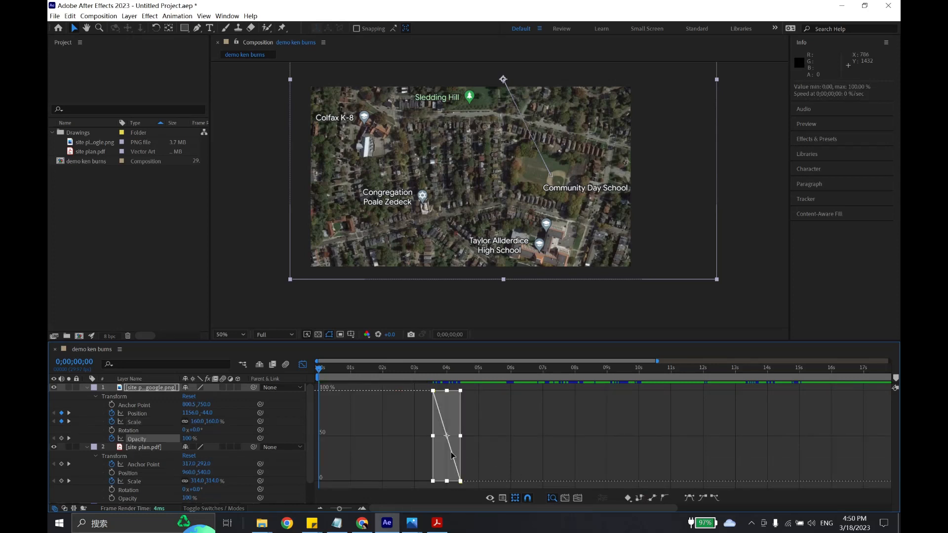
click(690, 498)
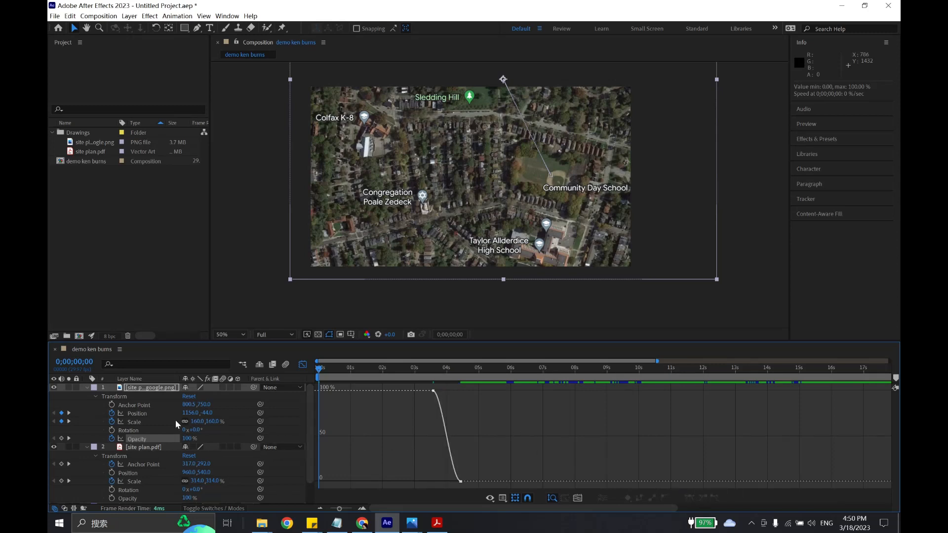
click(449, 447)
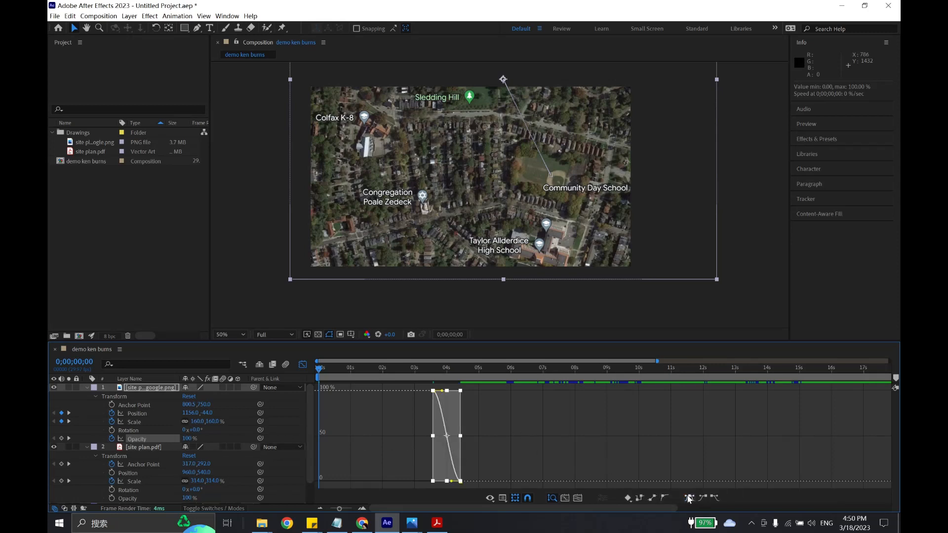
click(654, 473)
click(448, 435)
key(ctrl+z)
key(ctrl+z)
key(ctrl+z)
key(ctrl+z)
Step: Apply Easy Ease to the site plan's Scale keyframes and to its Anchor Point move between about 12 and 15 seconds
click(129, 463)
shift+click(130, 481)
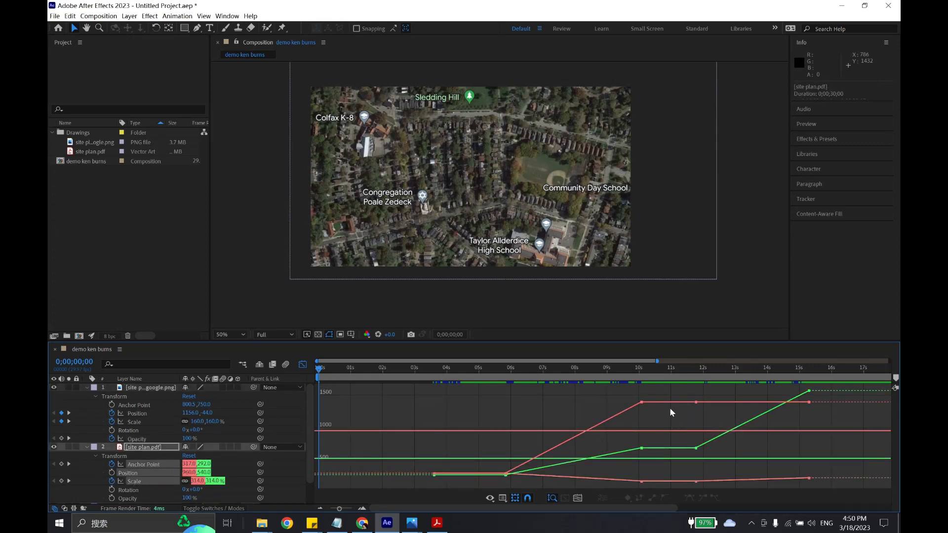
click(672, 481)
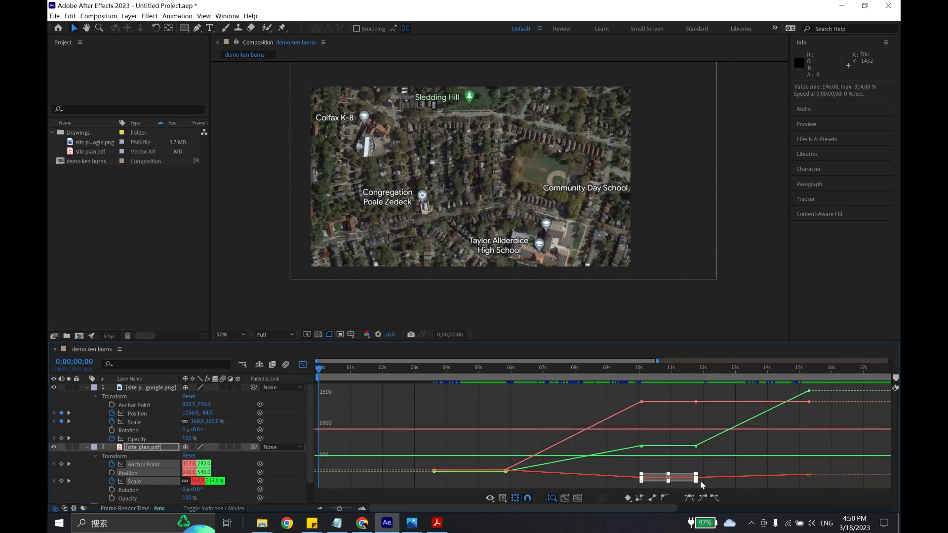
drag(748, 479, 747, 444)
click(749, 421)
shift+click(749, 480)
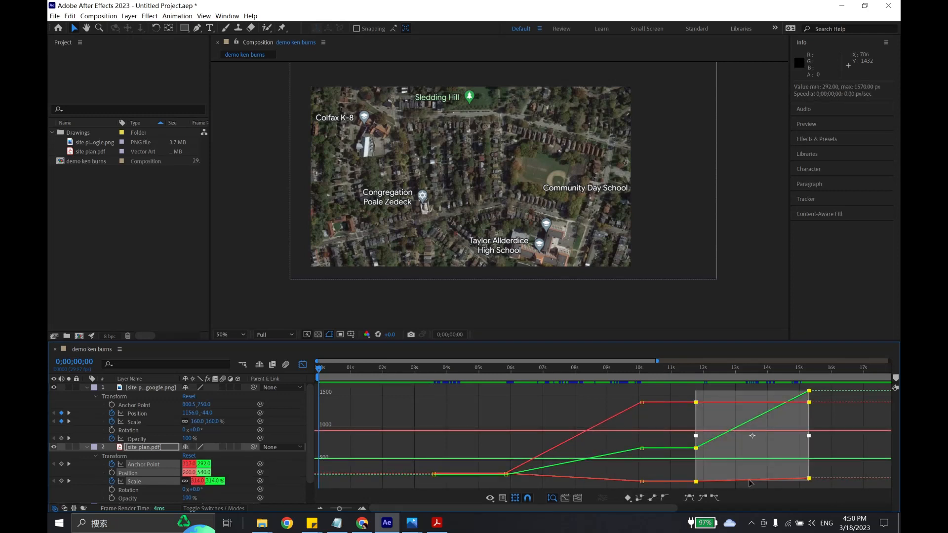
shift+click(573, 454)
shift+click(556, 466)
shift+click(560, 478)
click(690, 499)
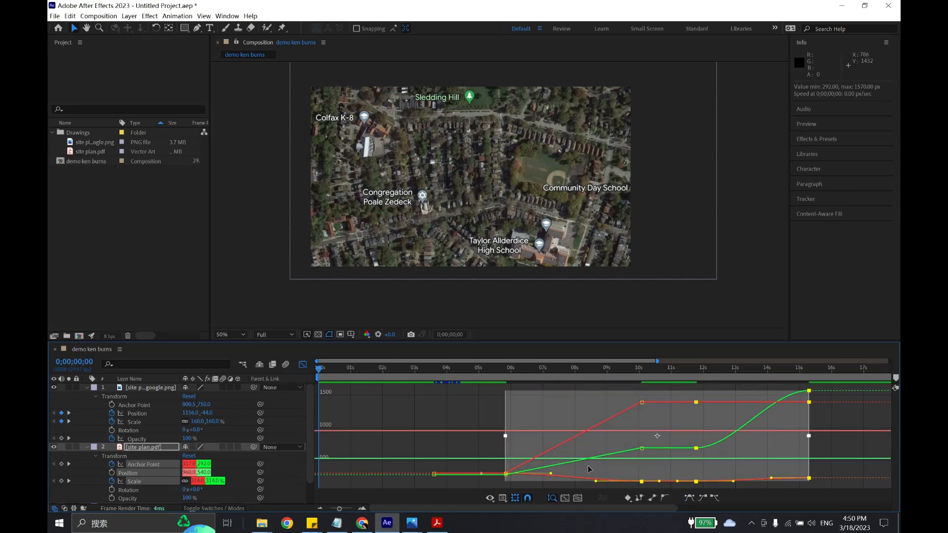
Step: Apply Easy Ease to the site plan's Anchor Point move between about 6 and 10 seconds
click(571, 466)
click(562, 445)
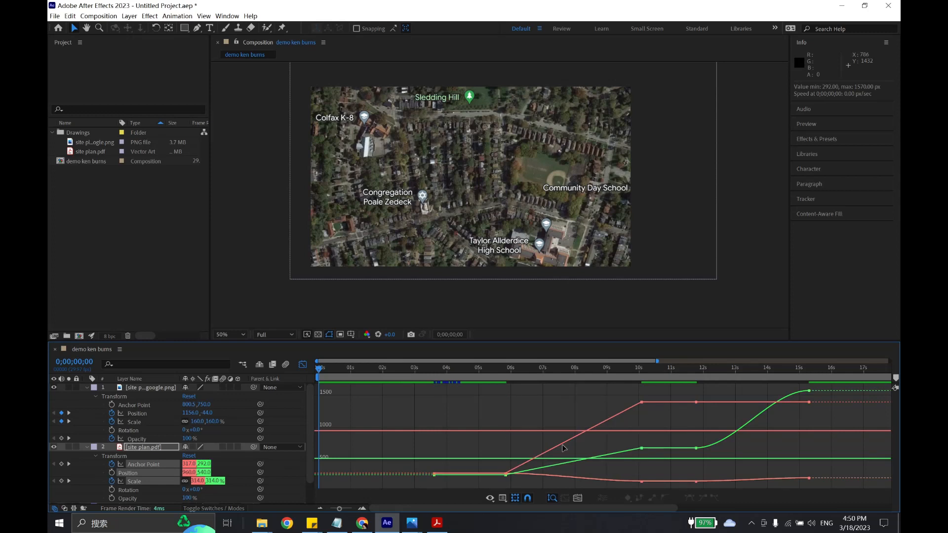
click(563, 445)
click(562, 465)
click(561, 465)
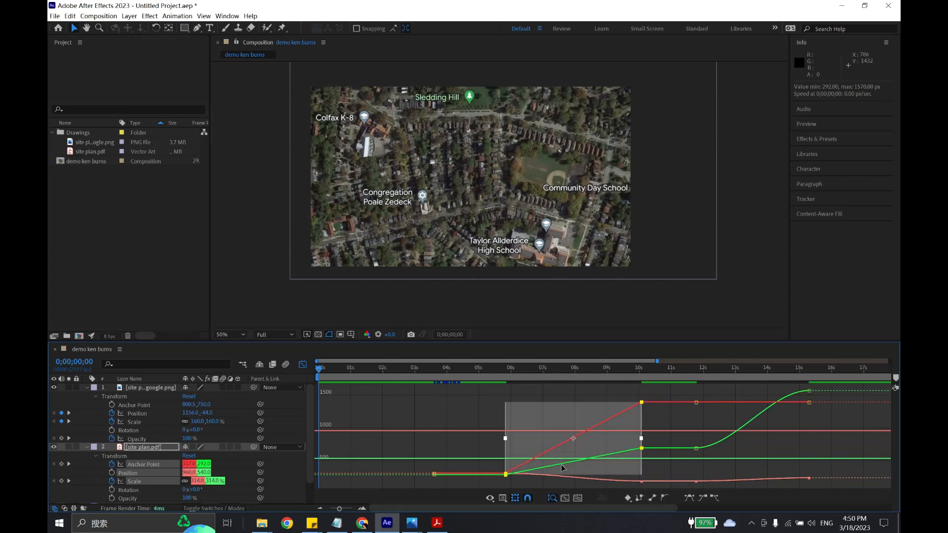
click(686, 499)
click(657, 454)
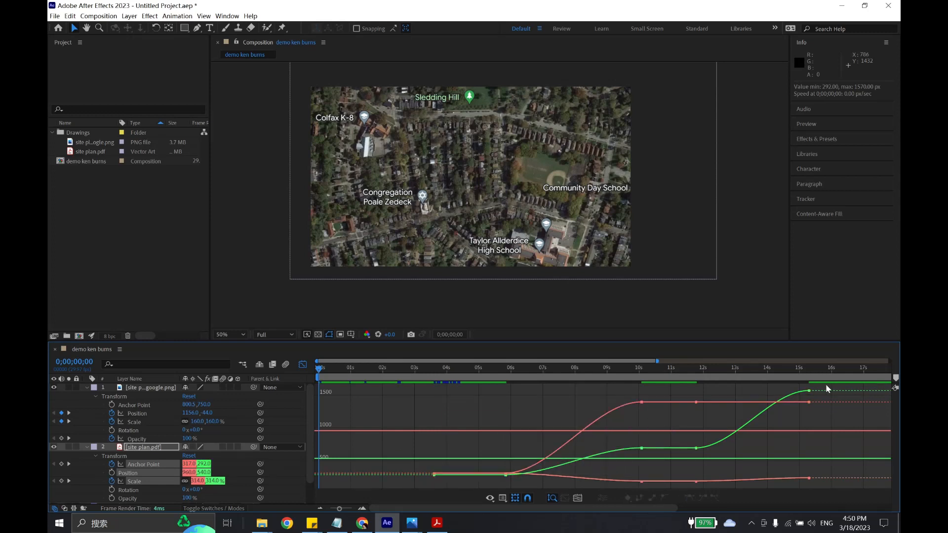
Step: Leave the Graph Editor for the layer keyframe view, and deselect the site plan's properties
key(ctrl+s)
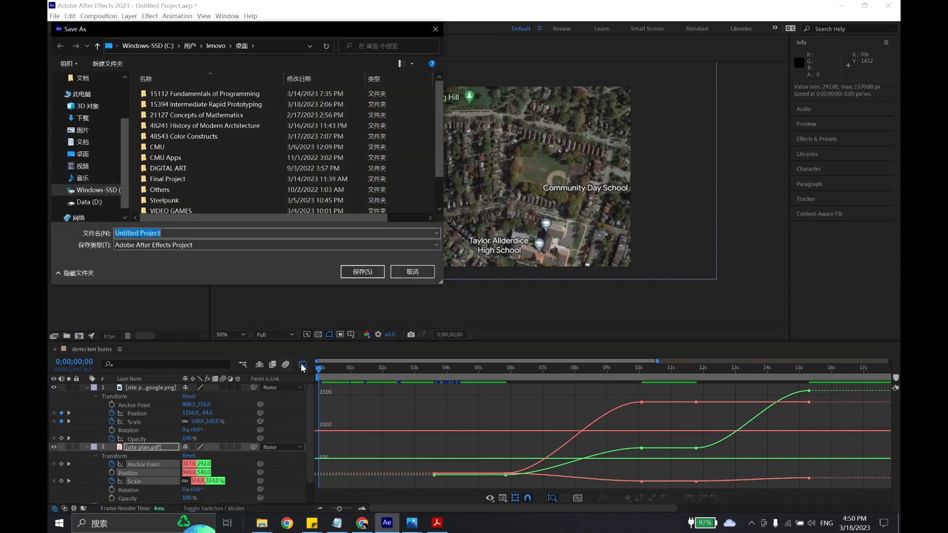
click(399, 272)
click(301, 366)
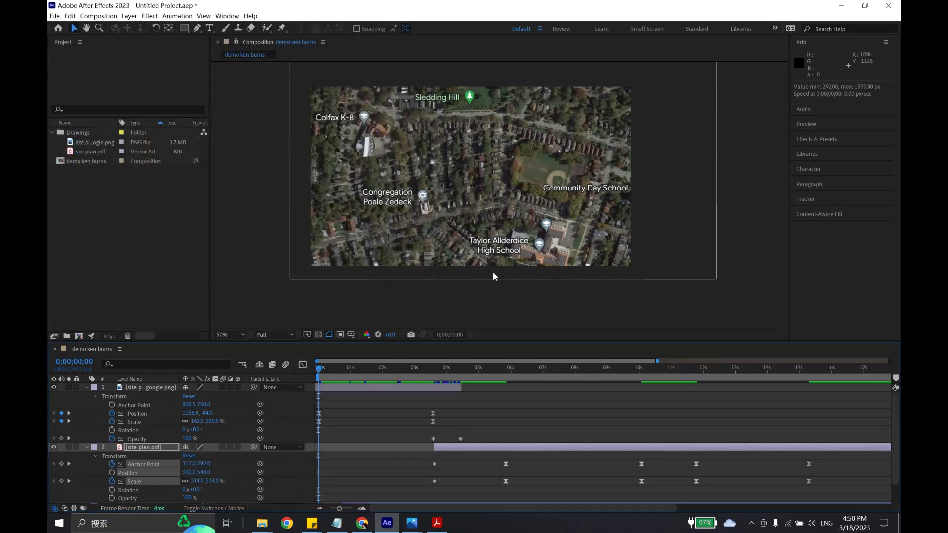
click(318, 299)
click(318, 370)
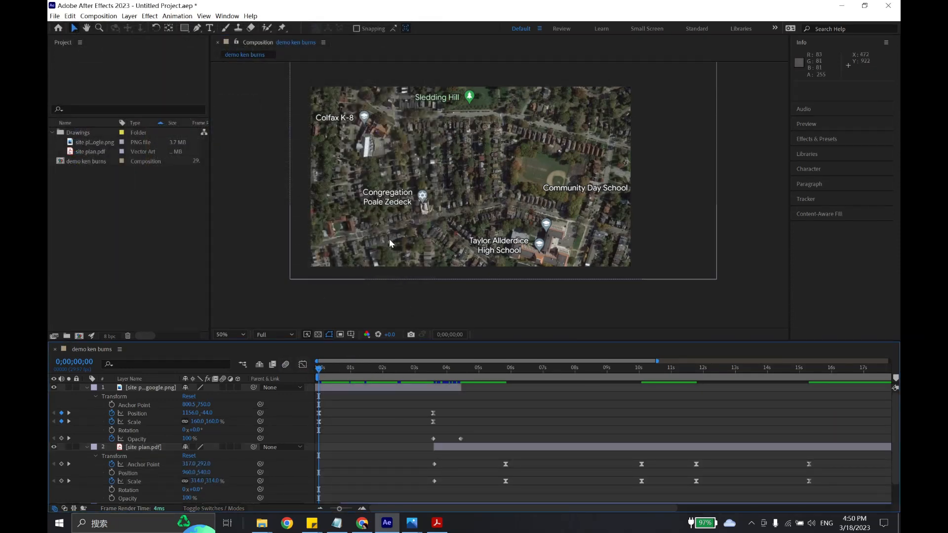
Step: Collapse the properties of the satellite image and site plan layers in the timeline
key(grave)
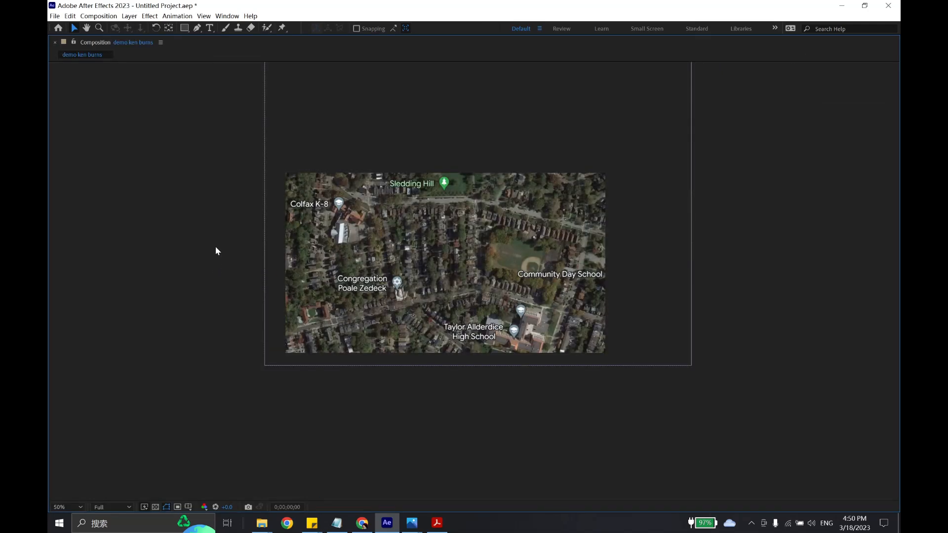
key(grave)
click(86, 388)
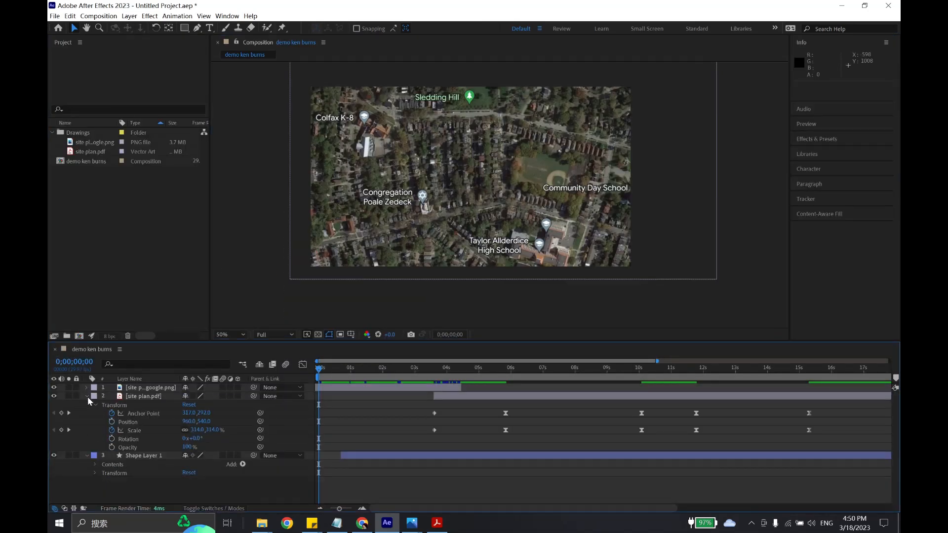
click(88, 396)
Step: Preview the whole eased animation from the start in a maximized composition view, and restore the normal layout
click(493, 282)
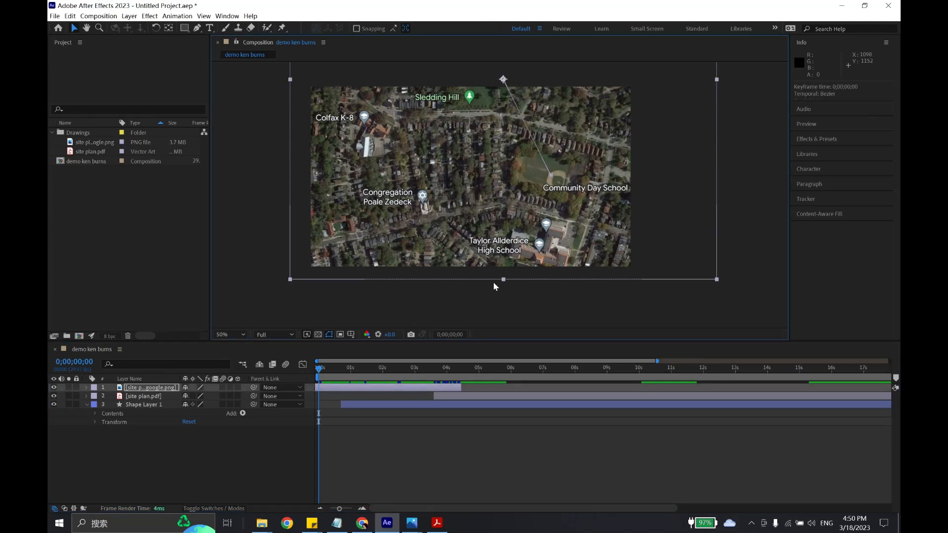
click(492, 300)
key(grave)
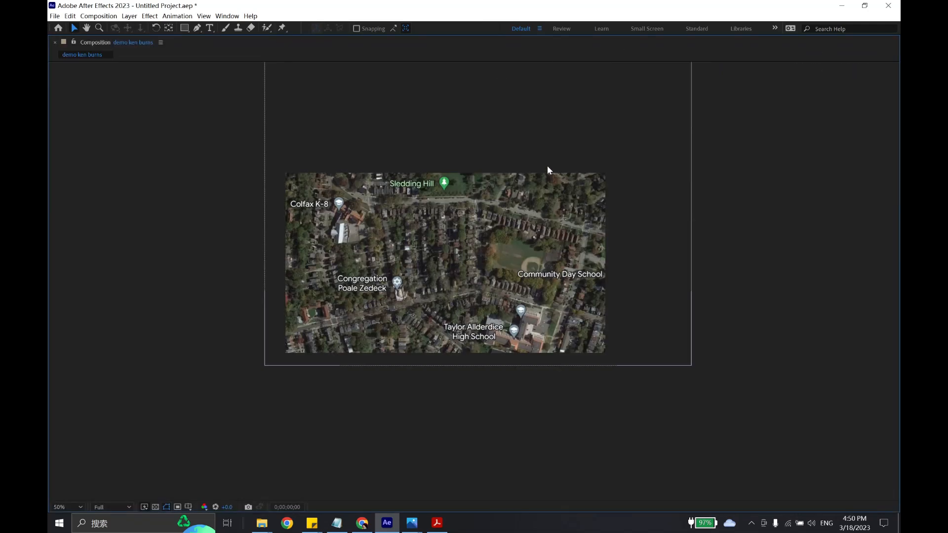
key(space)
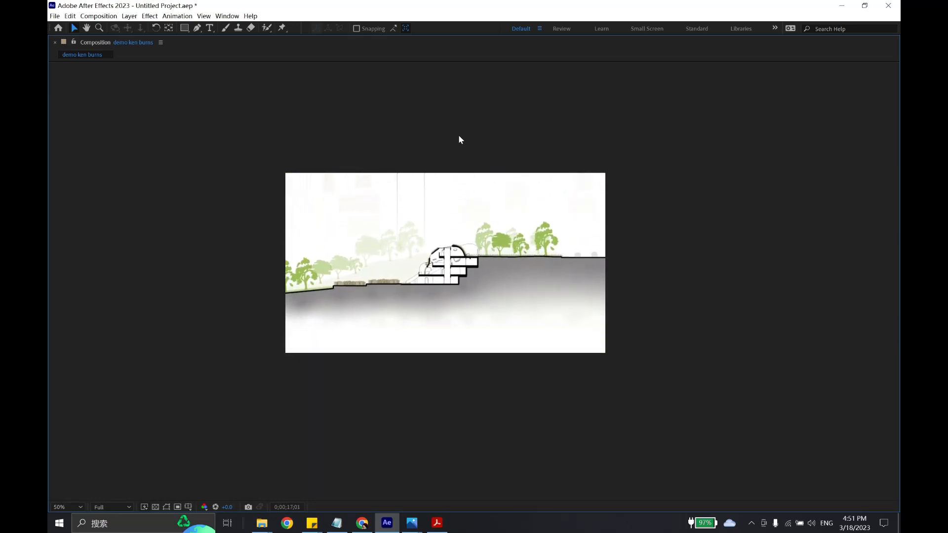
key(grave)
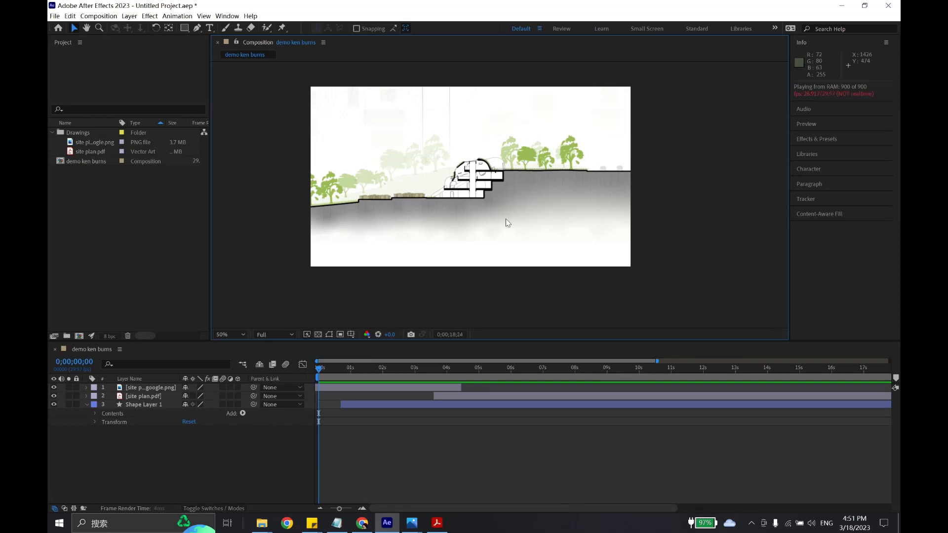
Step: Switch to Adobe Acrobat to view the original site plan PDF
click(437, 523)
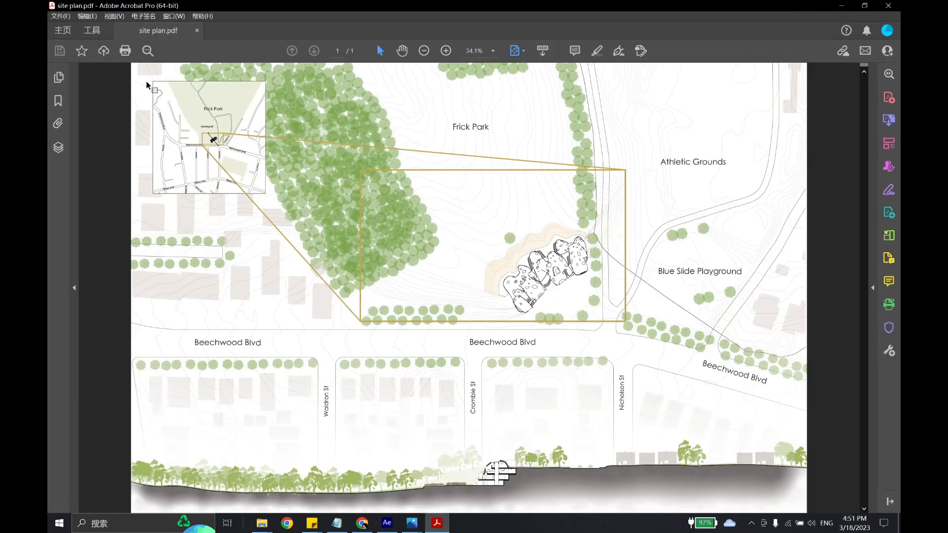
Step: Switch back to After Effects, return the playhead to the start, and save the project to the desktop as demo
key(alt+Tab)
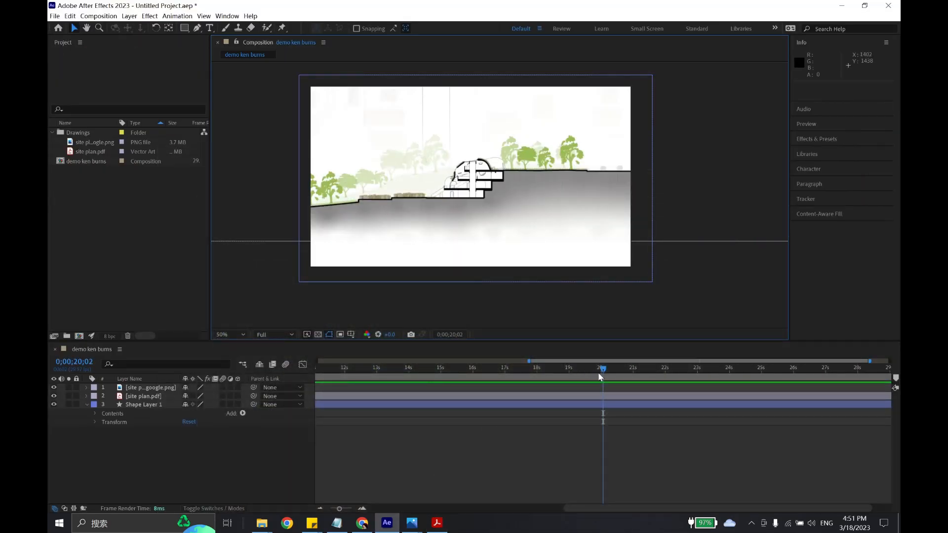
drag(603, 368, 213, 367)
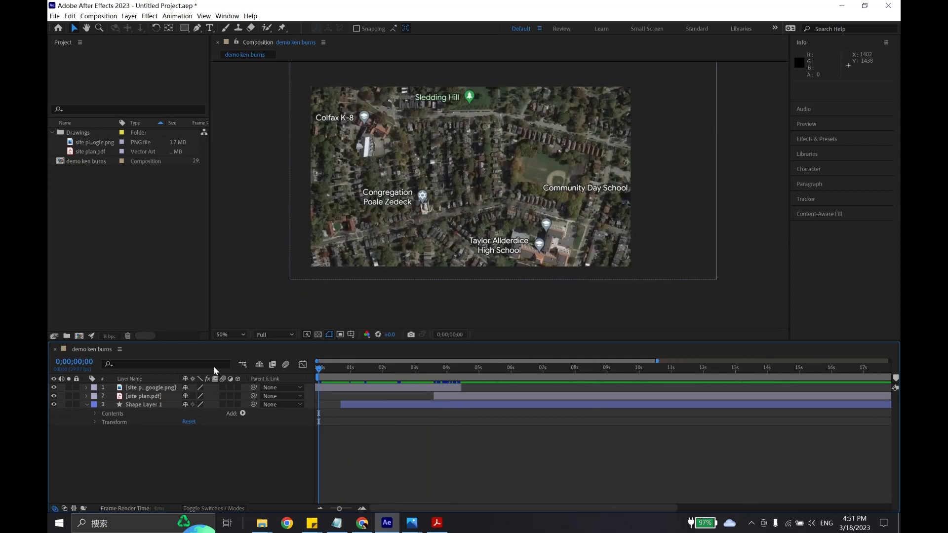
key(ctrl+s)
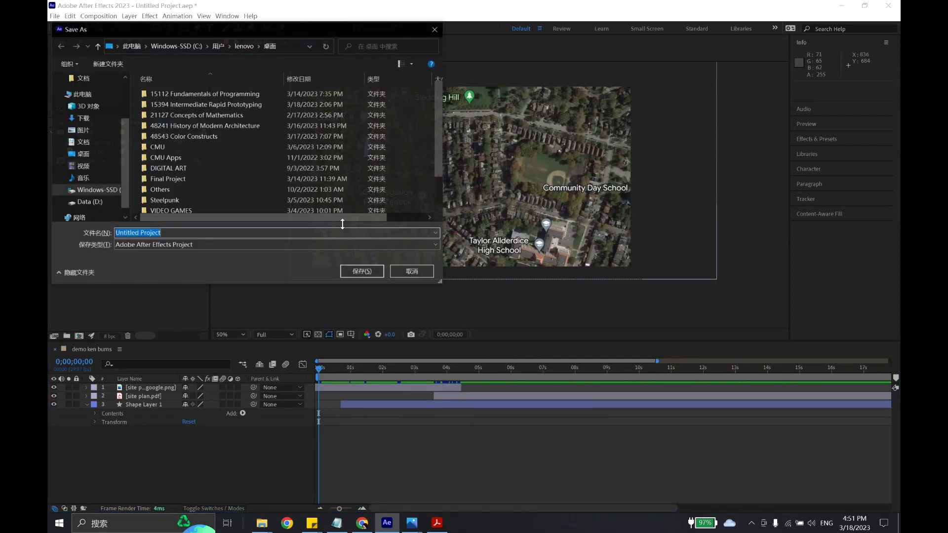
text(demo)
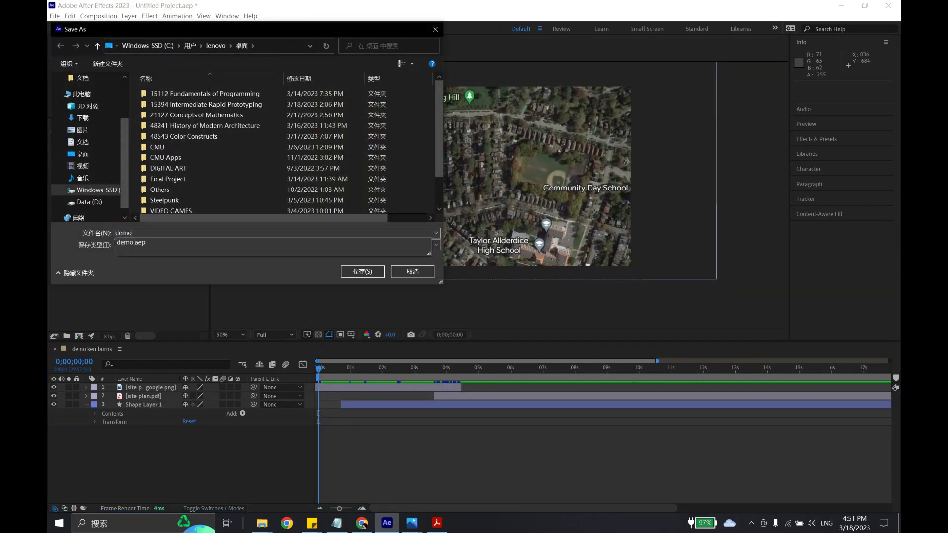
key(Return)
click(487, 262)
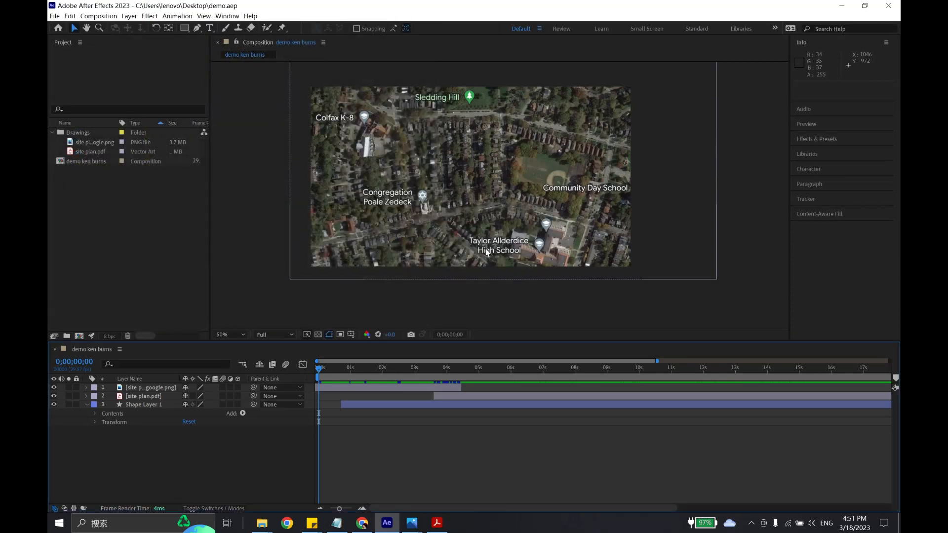
Step: Collapse the properties of Shape Layer 1 in the timeline
scroll(473, 324, down, 2)
click(87, 404)
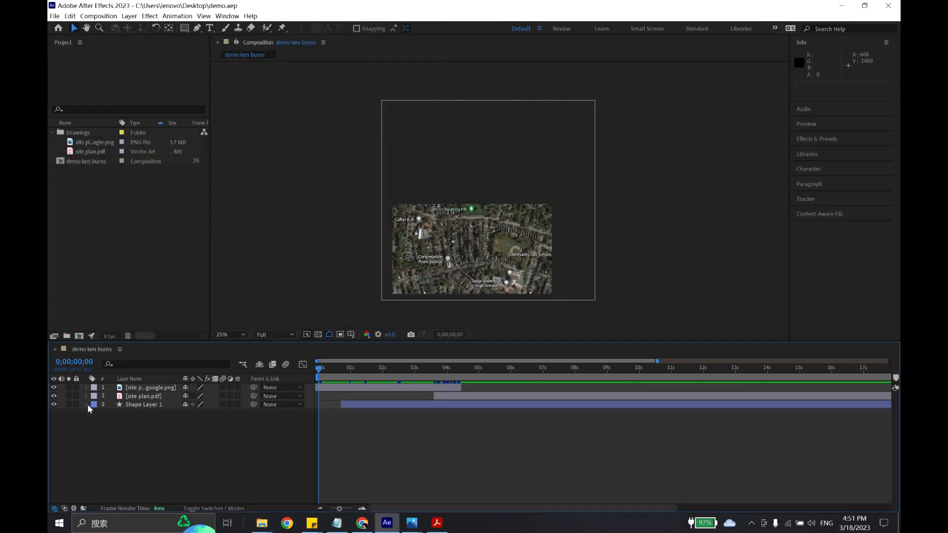
scroll(538, 237, up, 2)
scroll(494, 227, down, 4)
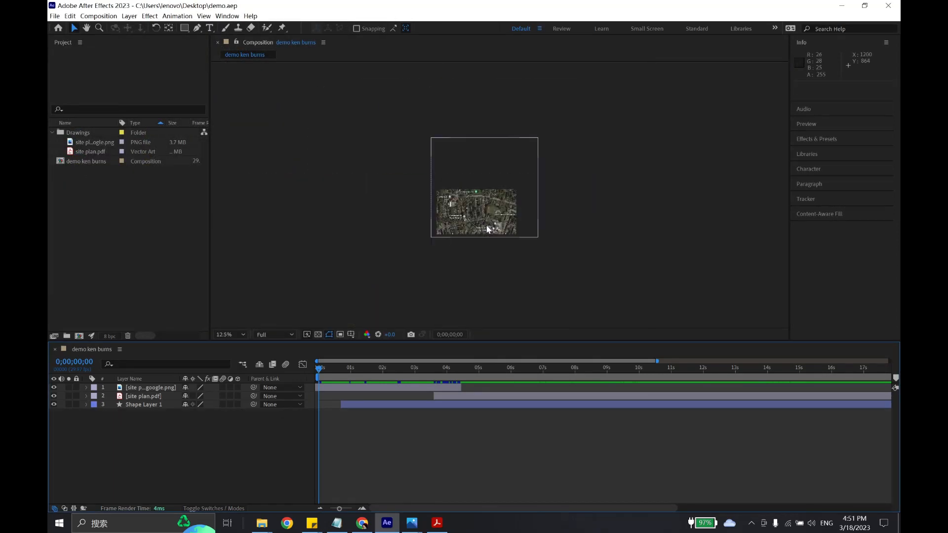
scroll(491, 219, up, 4)
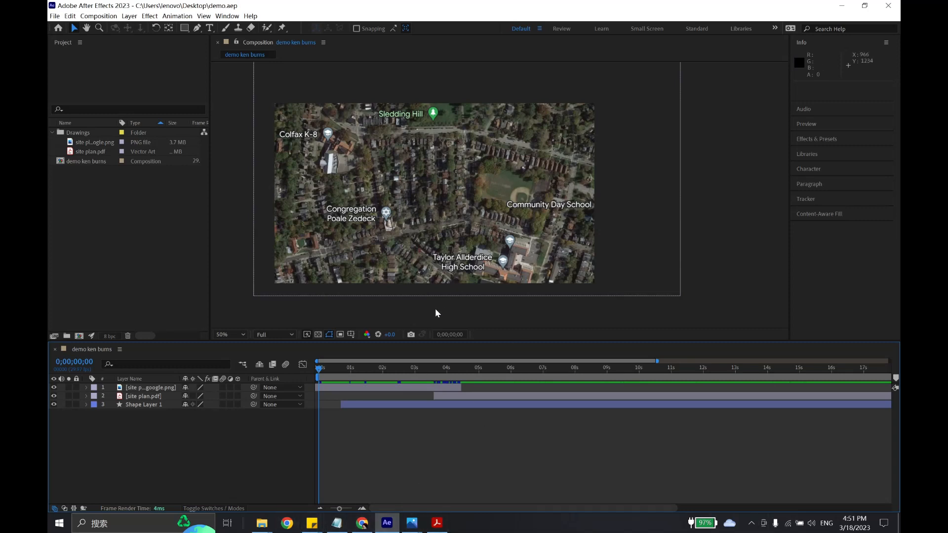
click(287, 523)
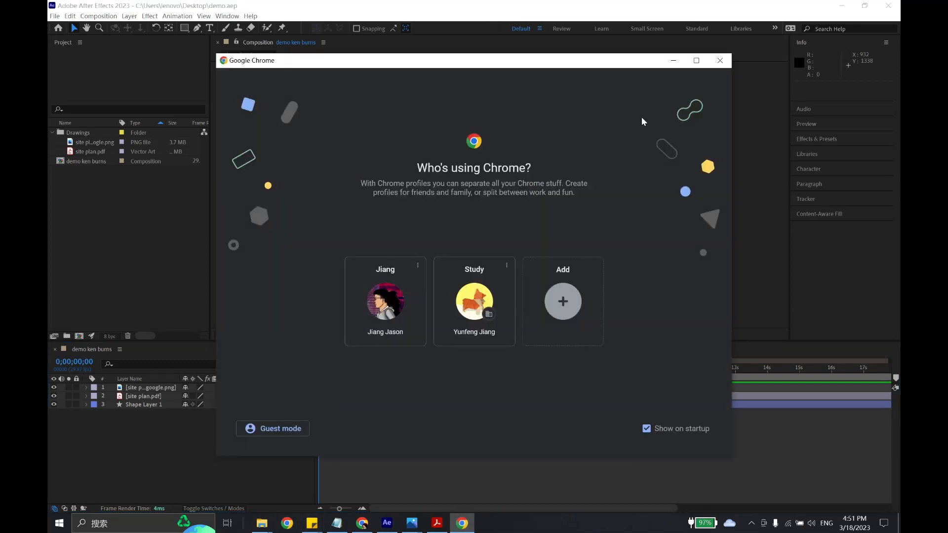
click(473, 299)
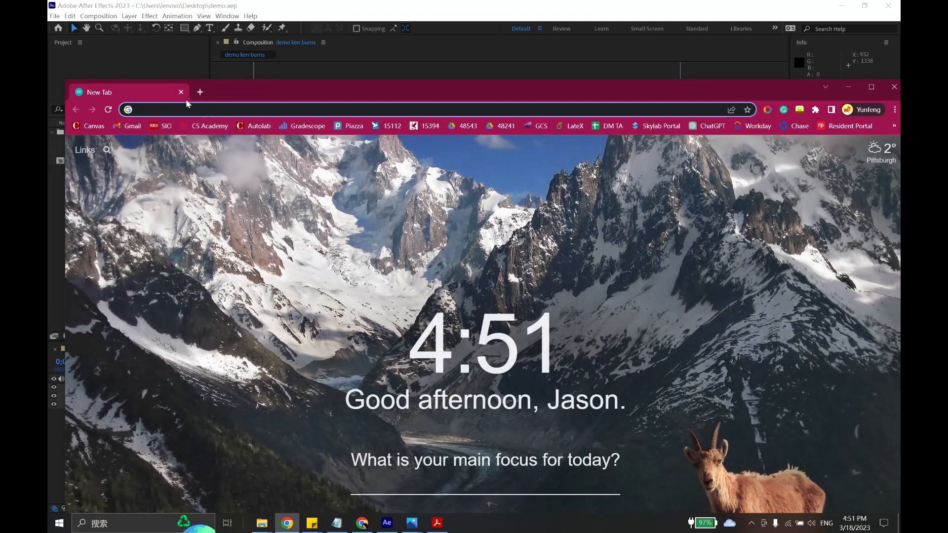
click(180, 93)
Step: Switch to Chrome with the Study profile, open the YouTube video "The Ken Burns Effect - Scale and Drift Animation in After Effects", and pause playback
click(287, 522)
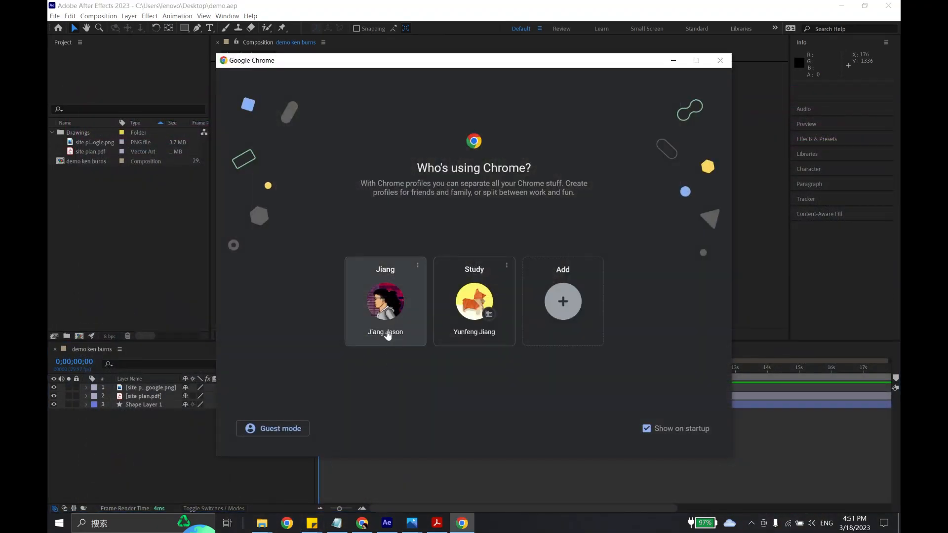
click(464, 309)
text(ken bu)
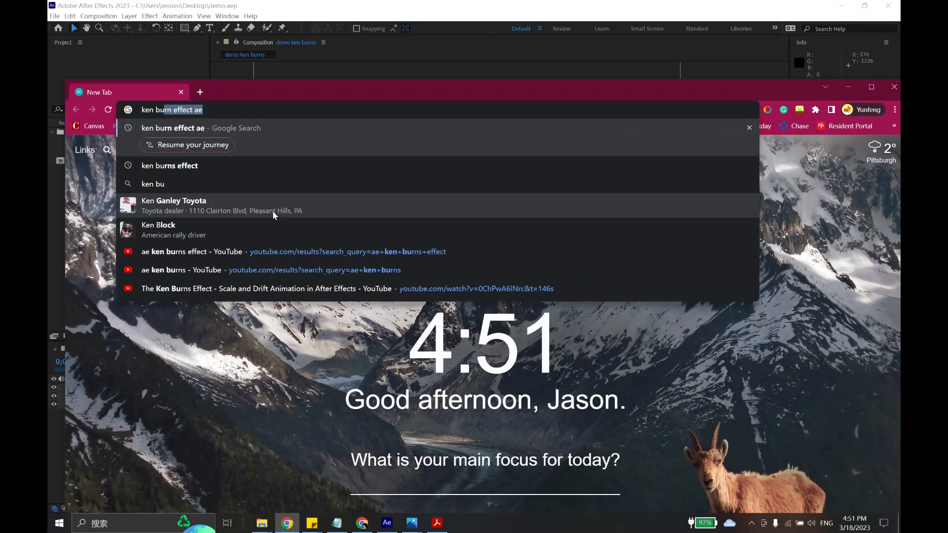
text(rns)
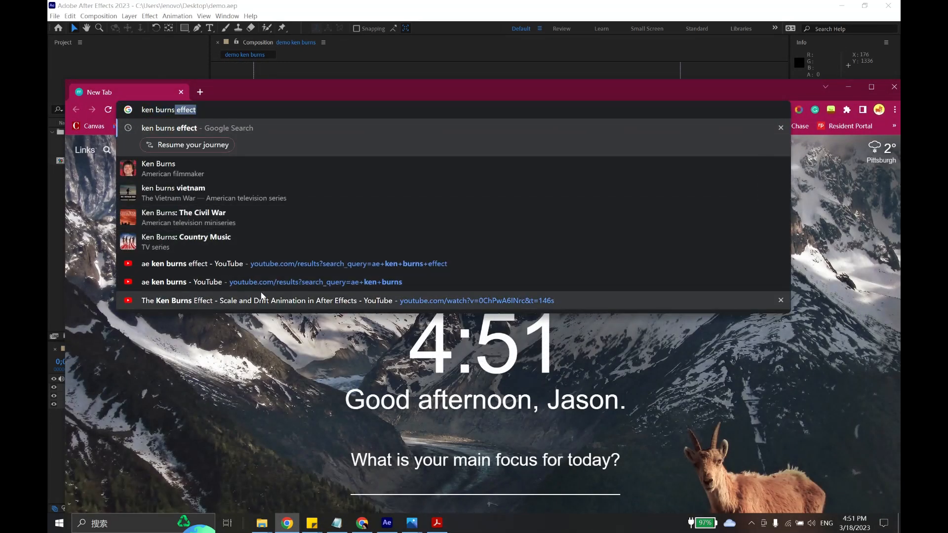
click(261, 301)
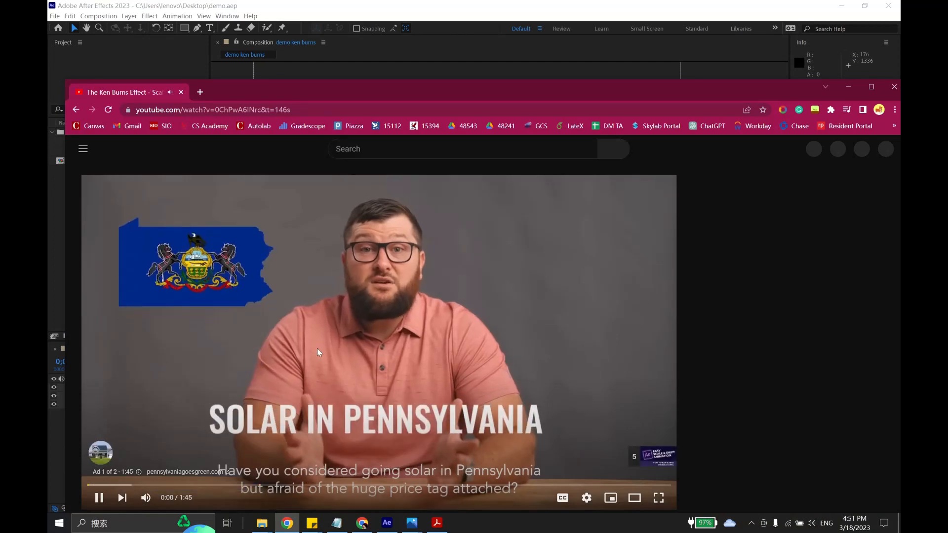
click(374, 358)
click(341, 371)
click(340, 372)
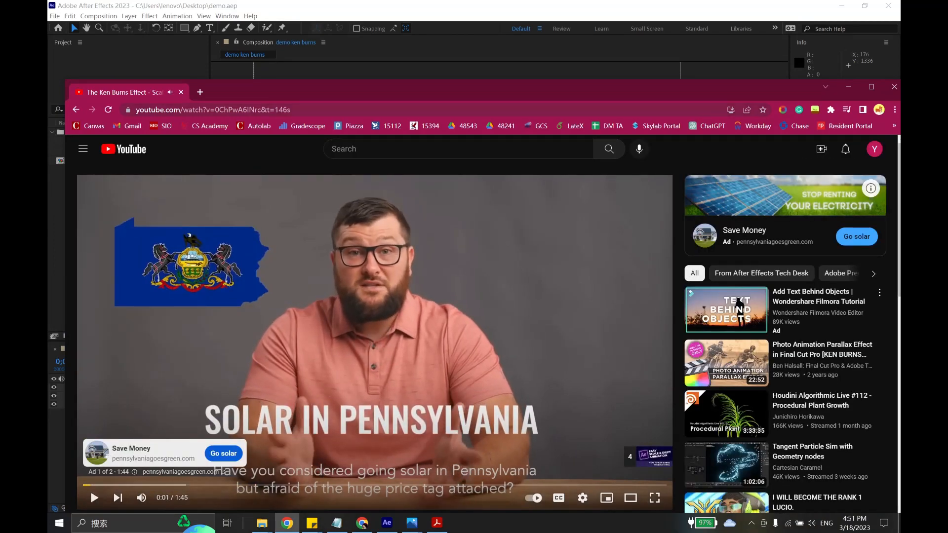
Step: Reposition the browser window to examine the Ken Burns tutorial's title and channel below the video
drag(382, 91, 444, 15)
scroll(234, 333, down, 1)
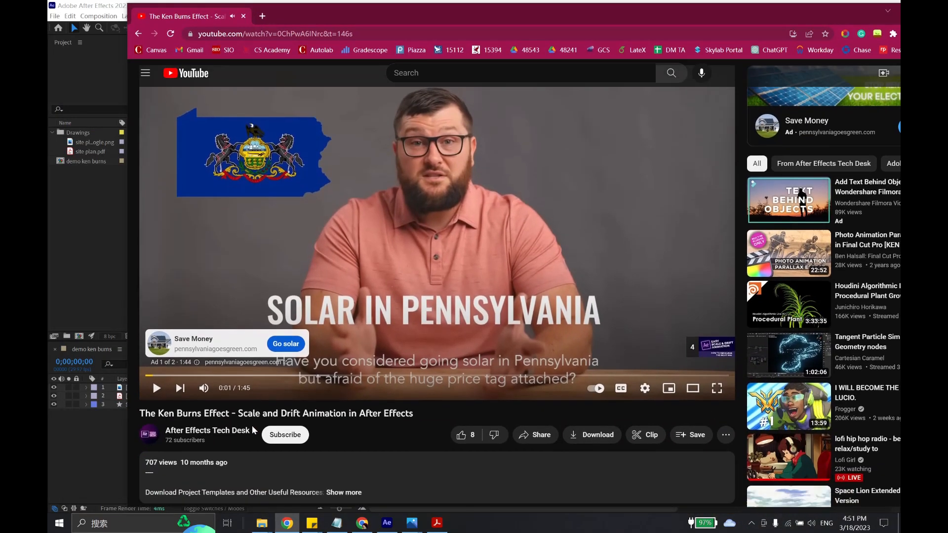
drag(142, 395, 352, 398)
drag(352, 398, 228, 398)
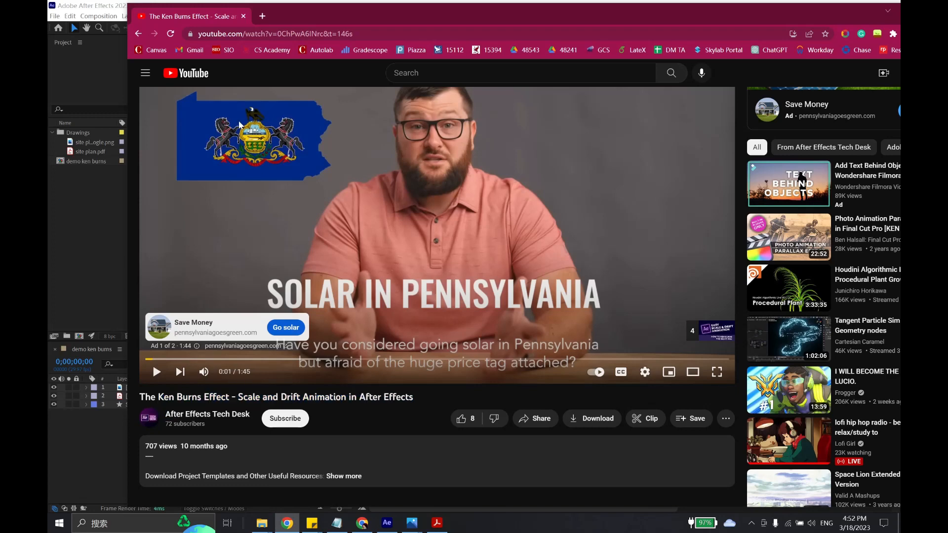
Step: Close the tutorial video's page and return to the After Effects project
click(243, 17)
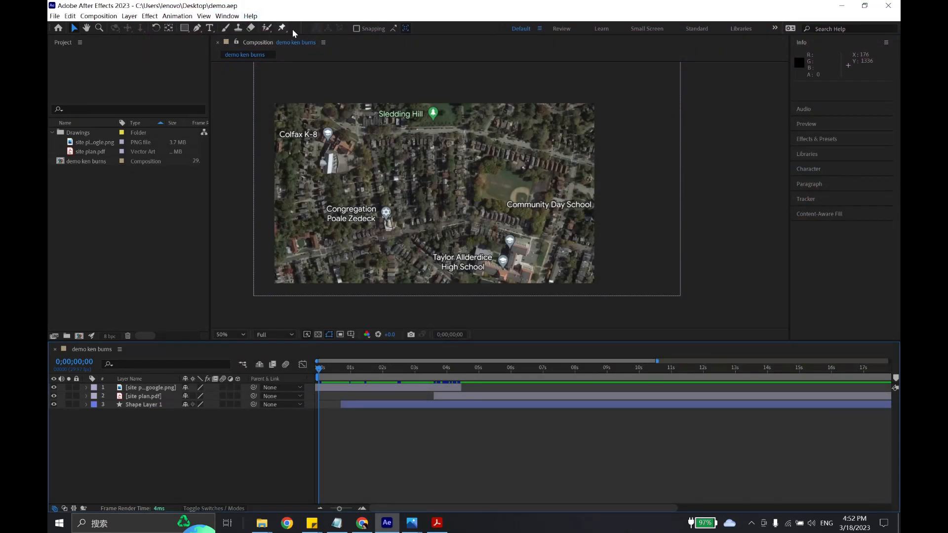
right_click(473, 293)
click(479, 439)
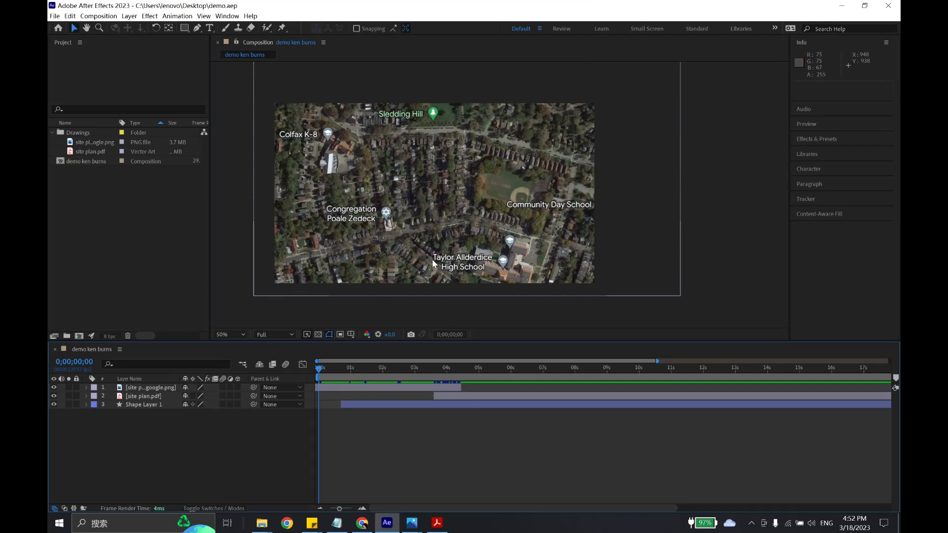